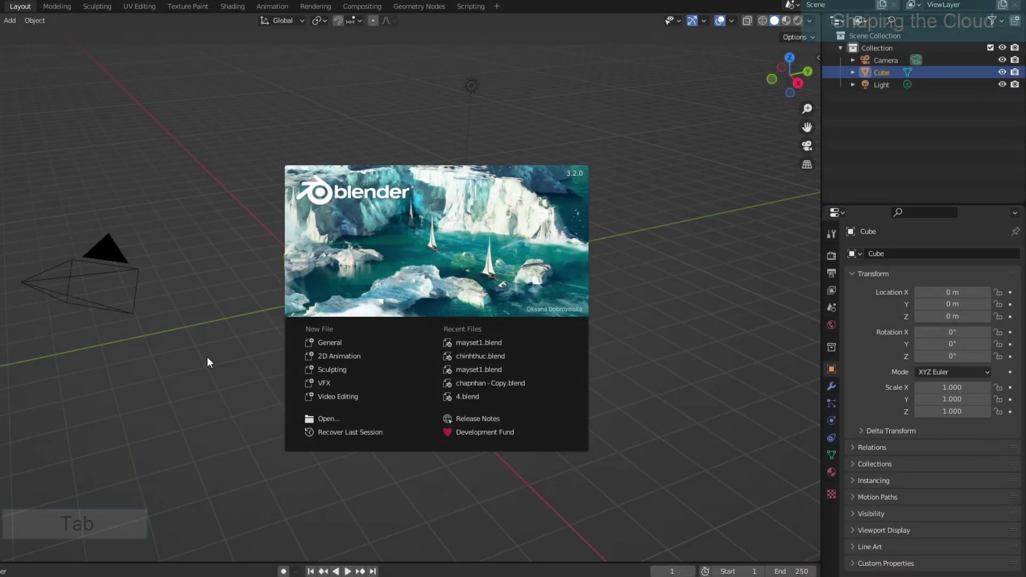
Stretch the cube to 3x along Y with S Y 3 and add two centred edge loops.
type("s")
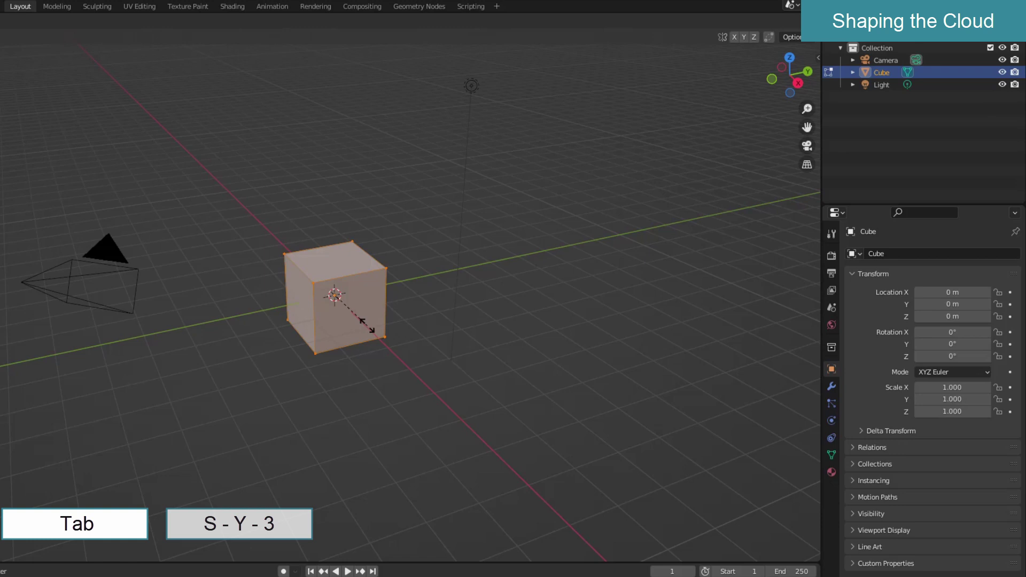
type("y3")
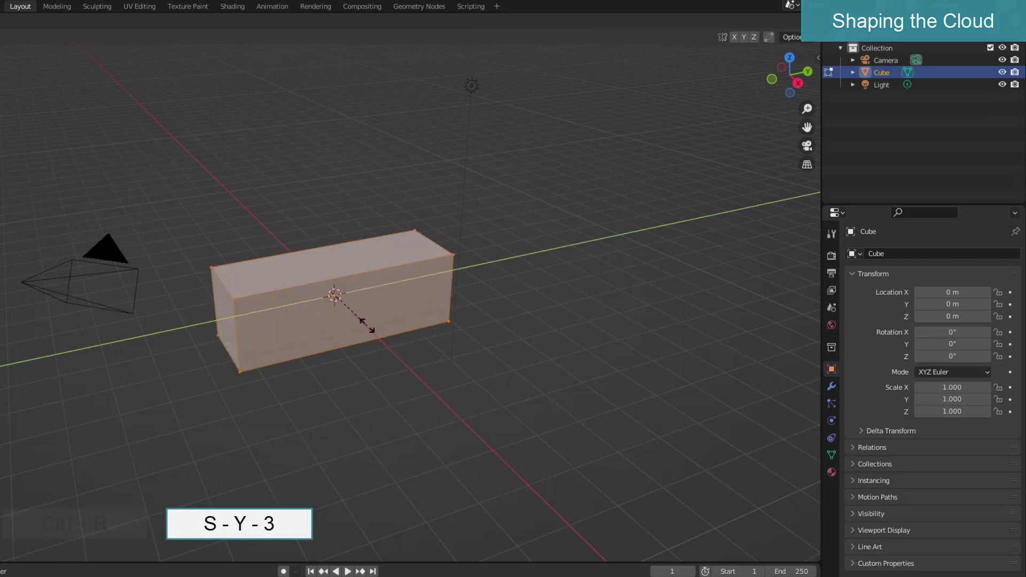
key("Return")
key("ctrl+r")
scroll(377, 314, "up", 1)
left_click(376, 314)
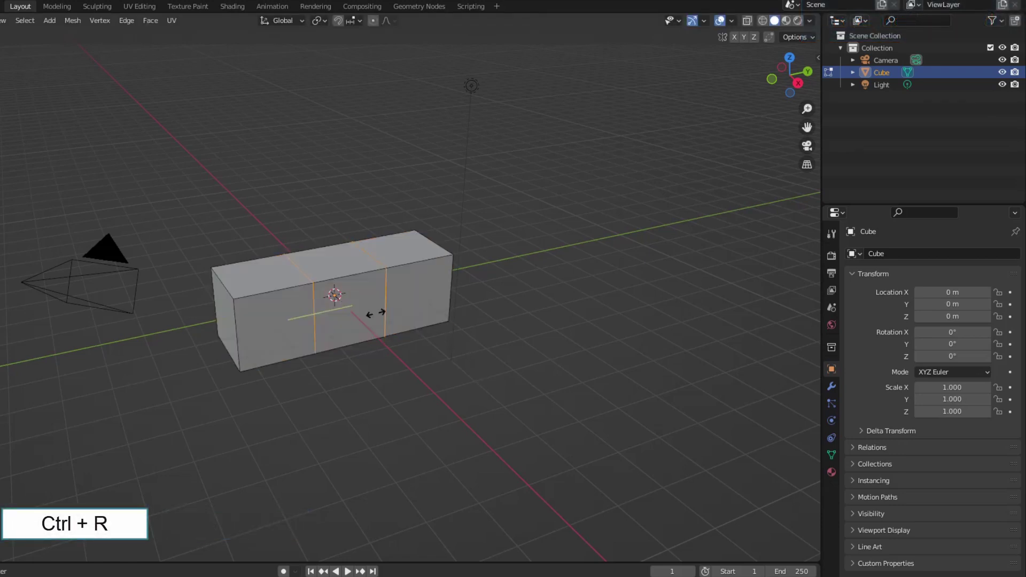
right_click(385, 337)
Select the whole mesh, subdivide it, and return to object mode.
key("a")
right_click(375, 301)
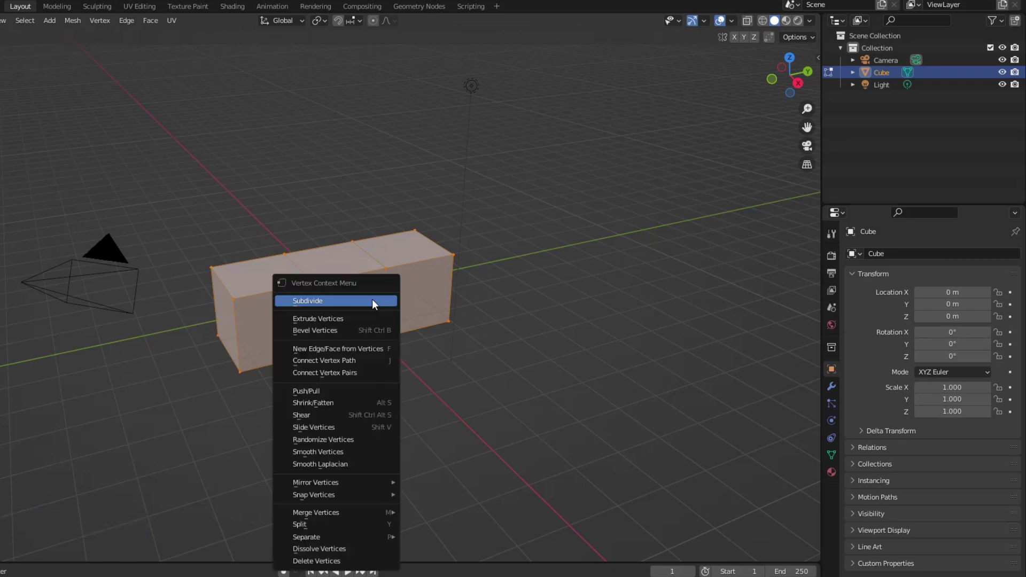
left_click(371, 300)
key("Tab")
key("Tab")
key("Tab")
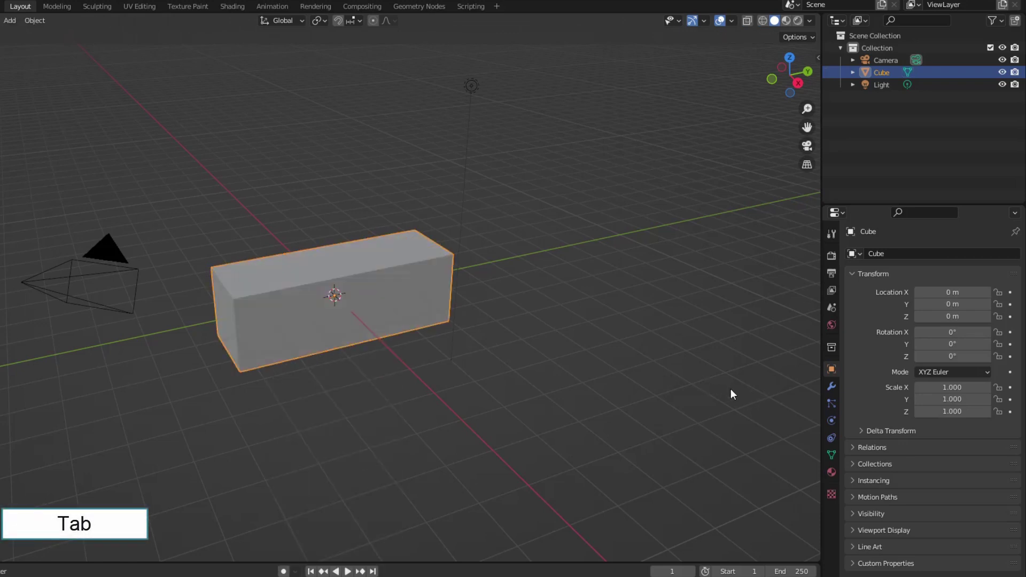
Add a Subdivision Surface modifier with viewport and render levels both set to 4.
left_click(831, 389)
left_click(880, 254)
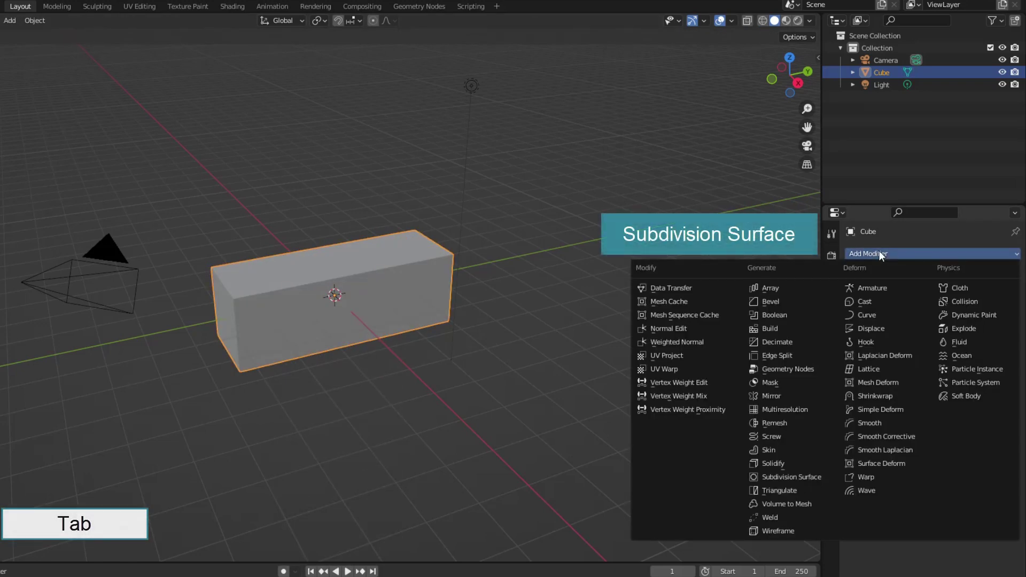
left_click(797, 470)
left_click(998, 307)
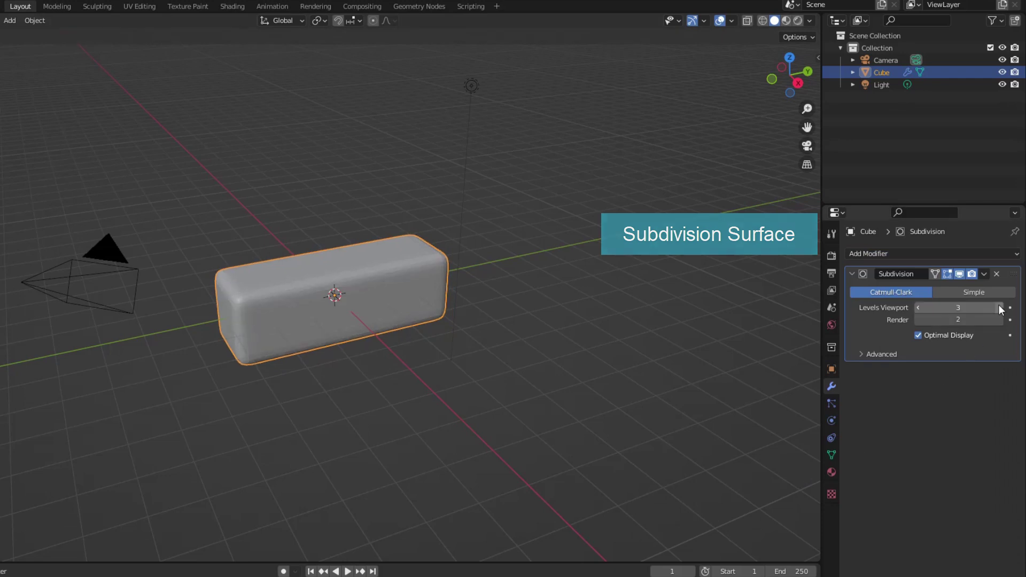
left_click(998, 307)
left_click(998, 307)
left_click(997, 319)
left_click(998, 320)
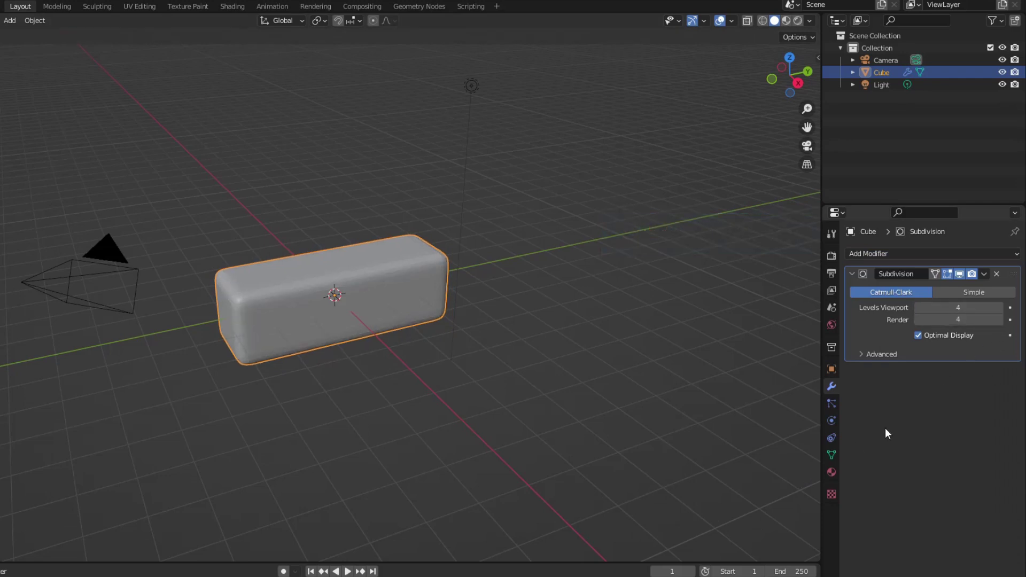
left_click(851, 273)
Add a Displace modifier with a new texture set to the Voronoi type.
left_click(877, 254)
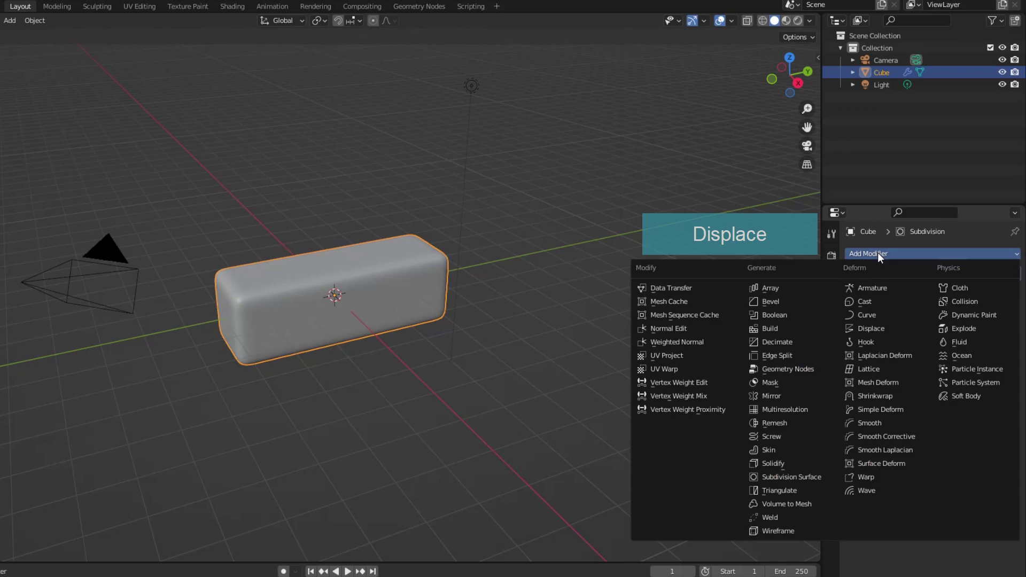
left_click(880, 328)
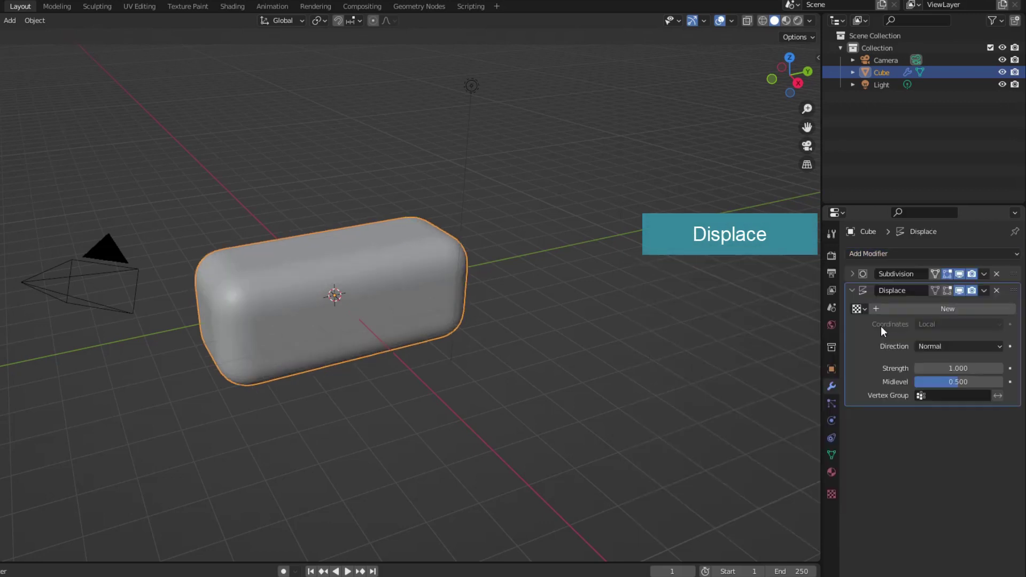
left_click(957, 309)
left_click(1009, 310)
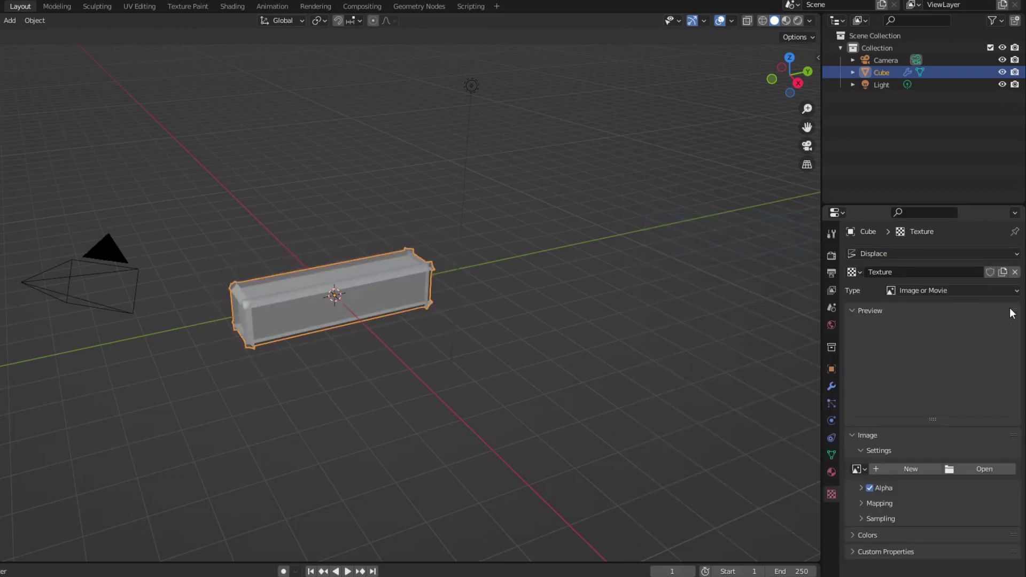
left_click(959, 291)
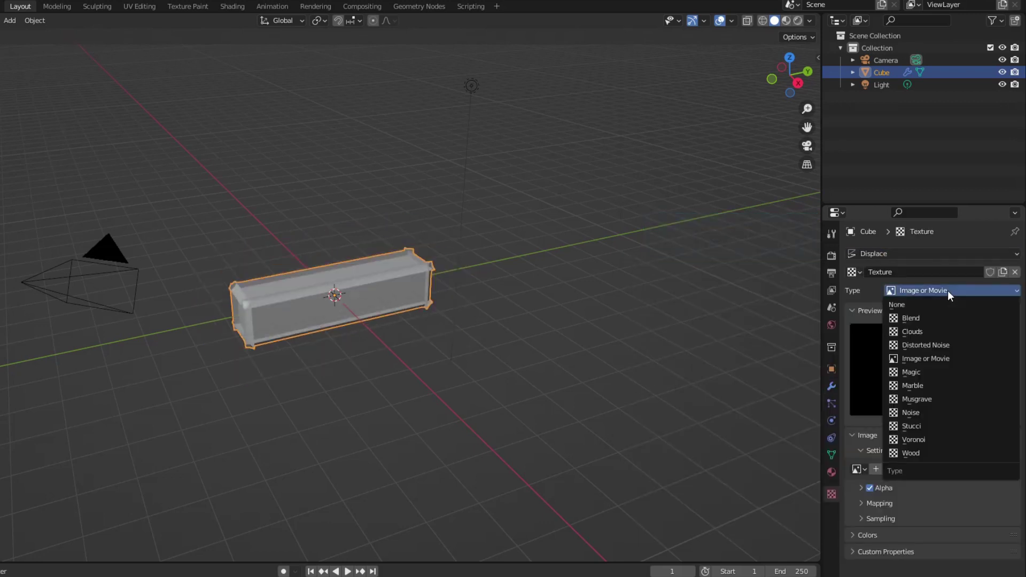
left_click(916, 441)
scroll(293, 355, "up", 3)
middle_click_drag(292, 355, 328, 354)
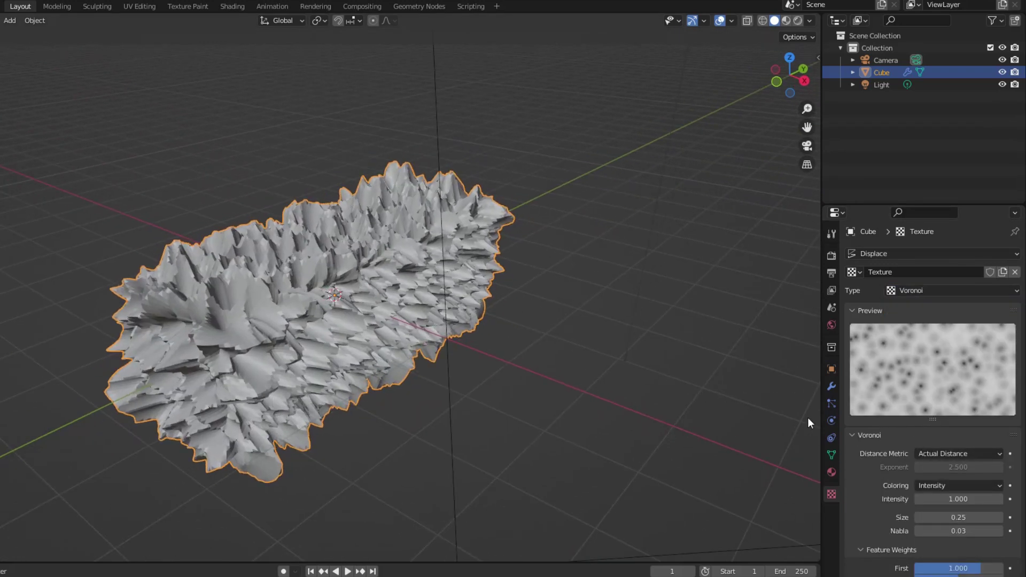
Set the Displace strength to -2.
left_click(831, 386)
left_click(965, 369)
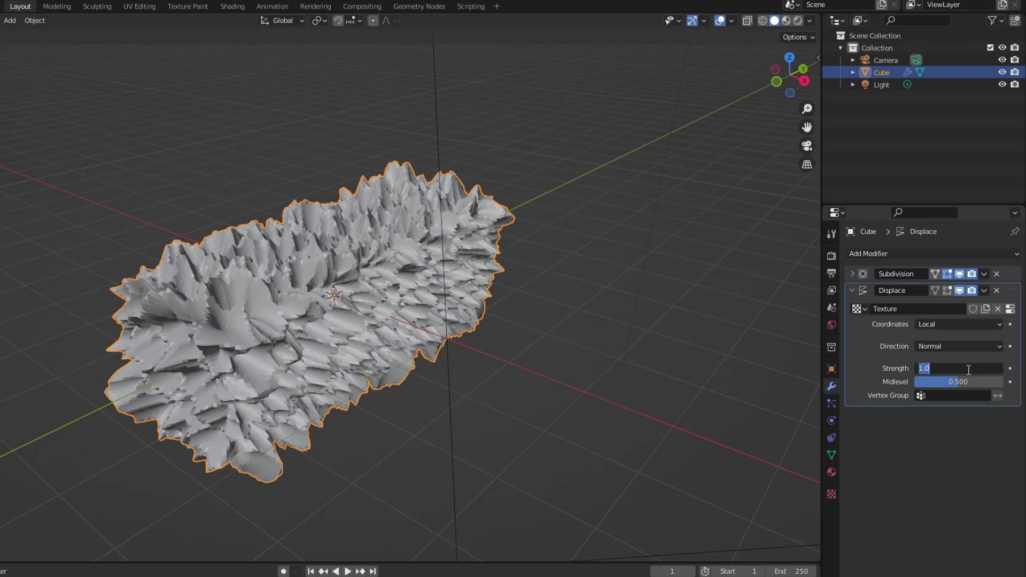
type("-2")
key("Return")
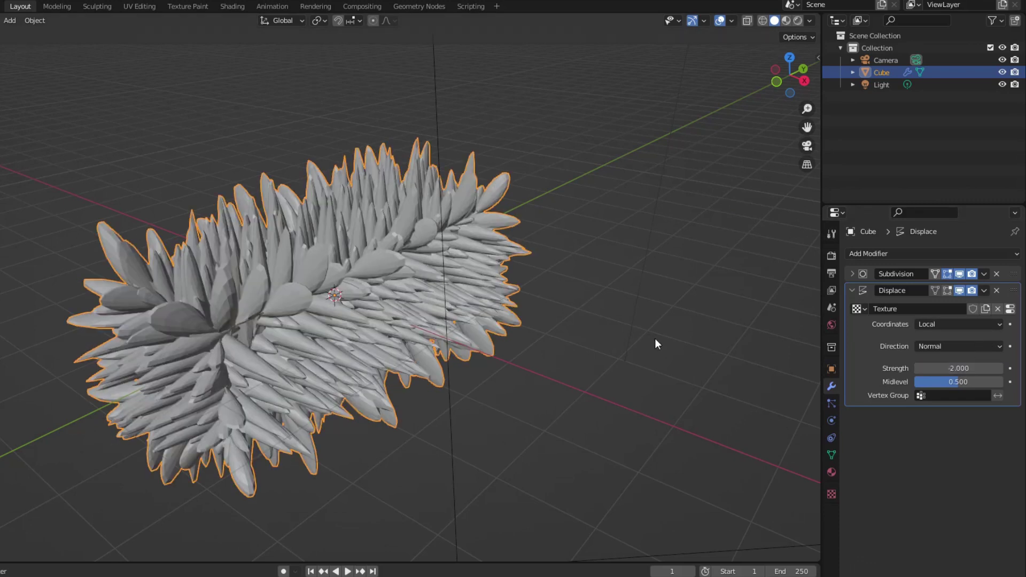
middle_click_drag(655, 341, 765, 399)
Give the Voronoi texture the Distance Squared metric and size 1.80.
left_click(1009, 309)
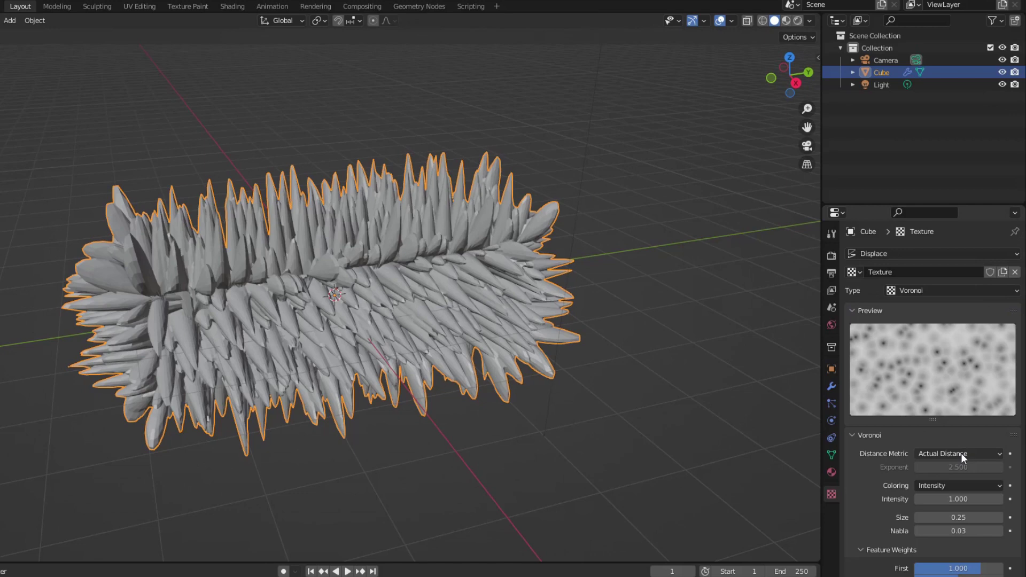
scroll(946, 464, "down", 2)
left_click(959, 408)
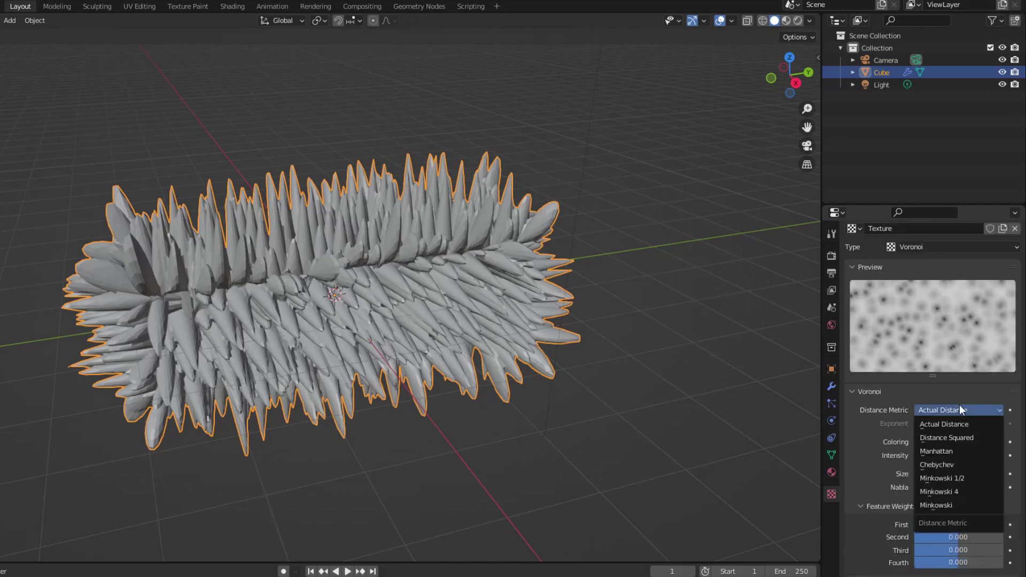
left_click(947, 434)
left_click_drag(956, 474, 1023, 474)
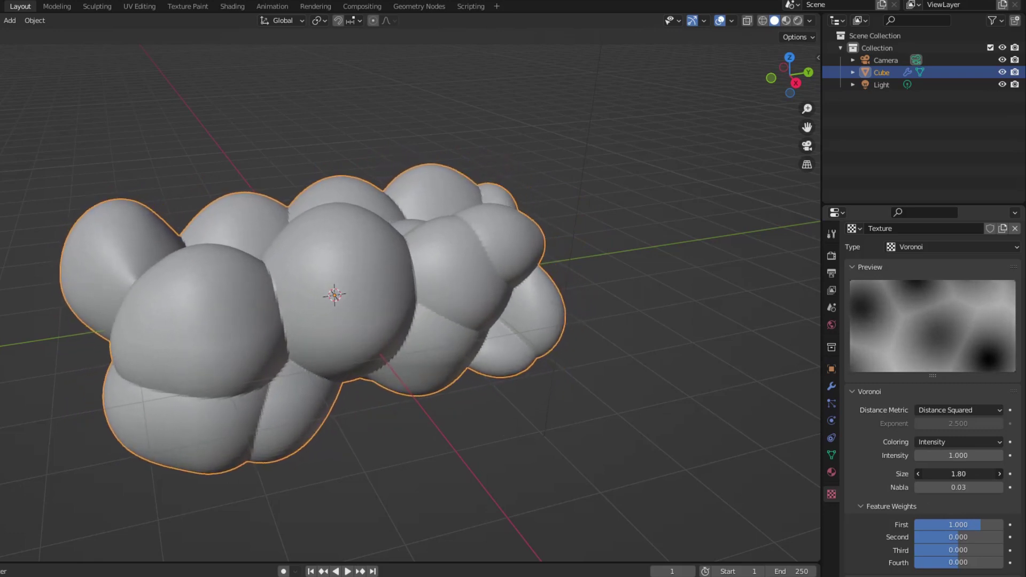
middle_click_drag(395, 321, 422, 320)
Set the Displace coordinates to Object and add a Plain Axes Empty.
left_click(830, 387)
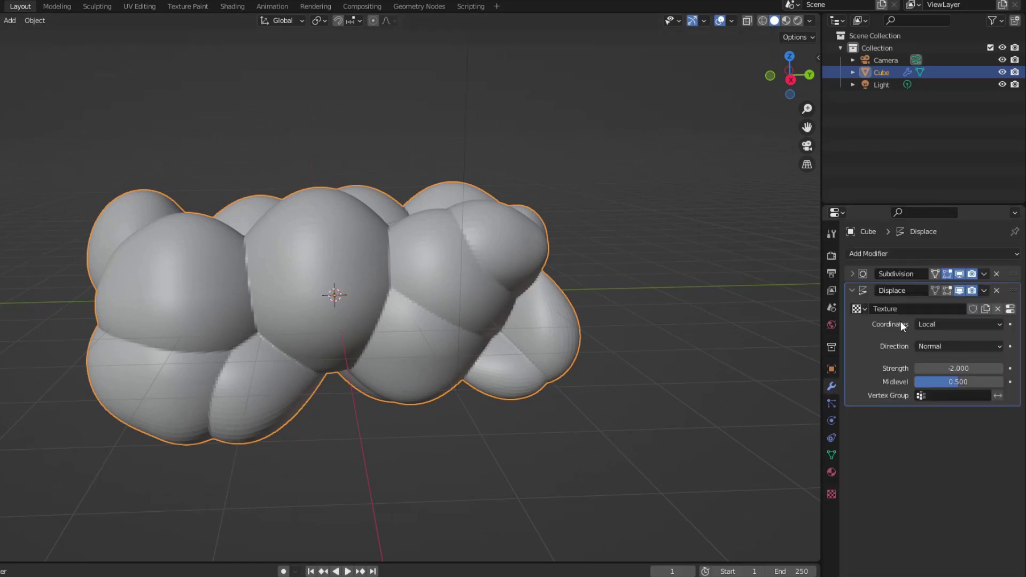
left_click(937, 324)
key("shift+a")
left_click(929, 360)
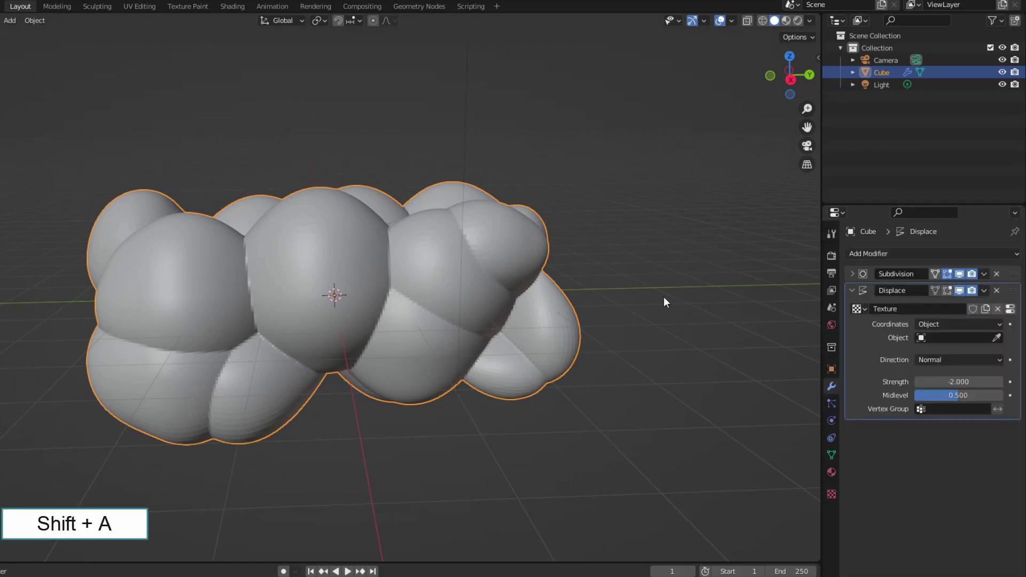
key("shift+a")
mouse_move(537, 421)
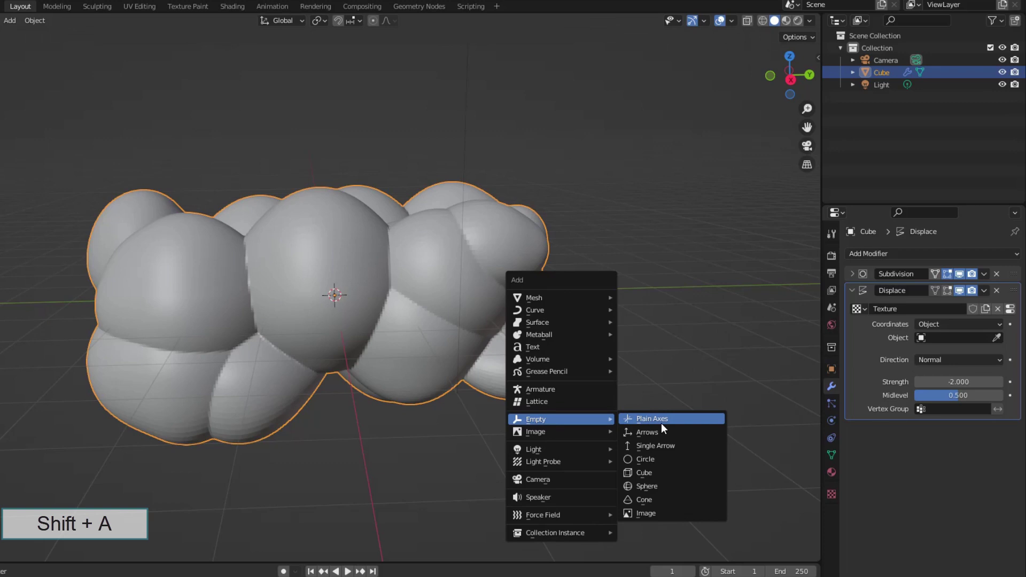
left_click(661, 420)
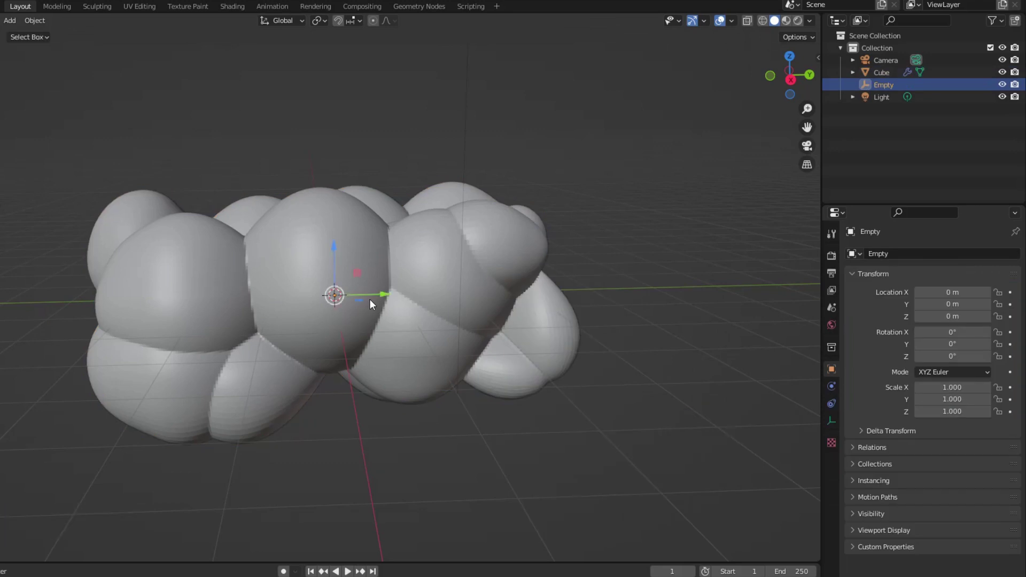
Move the Empty along Y and assign it as the Displace reference object.
key("g")
key("y")
left_click(647, 310)
left_click(487, 289)
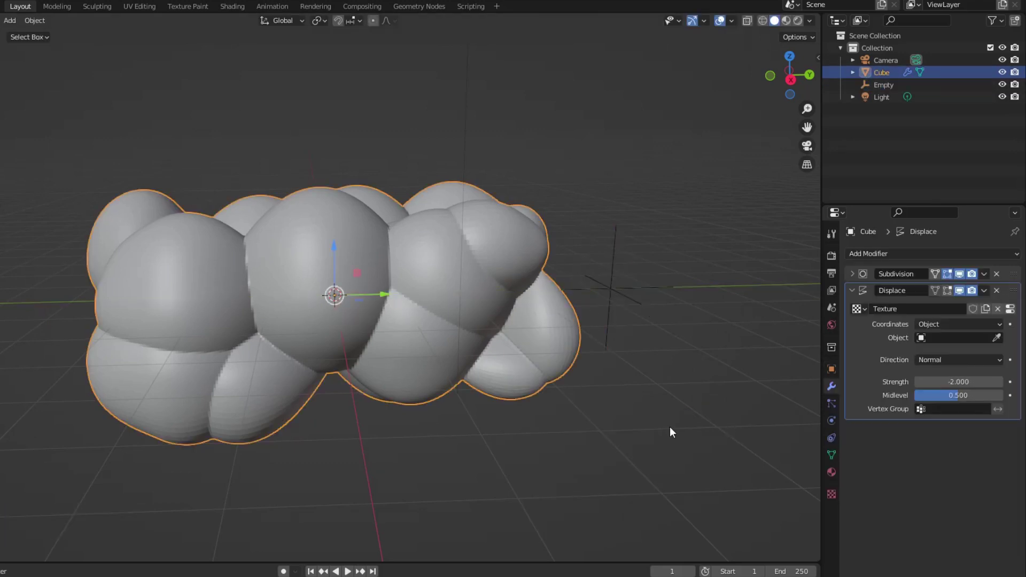
left_click(942, 336)
left_click(895, 369)
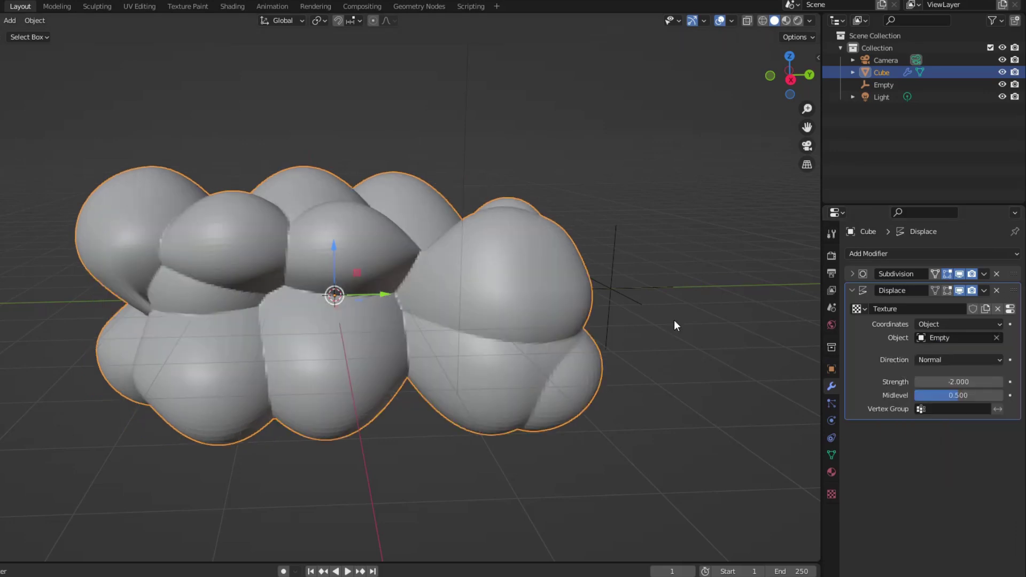
Reposition the Empty to about Y 1.8043 m, Z 0.50489 m to reshape the cloud.
left_click(635, 297)
key("g")
key("y")
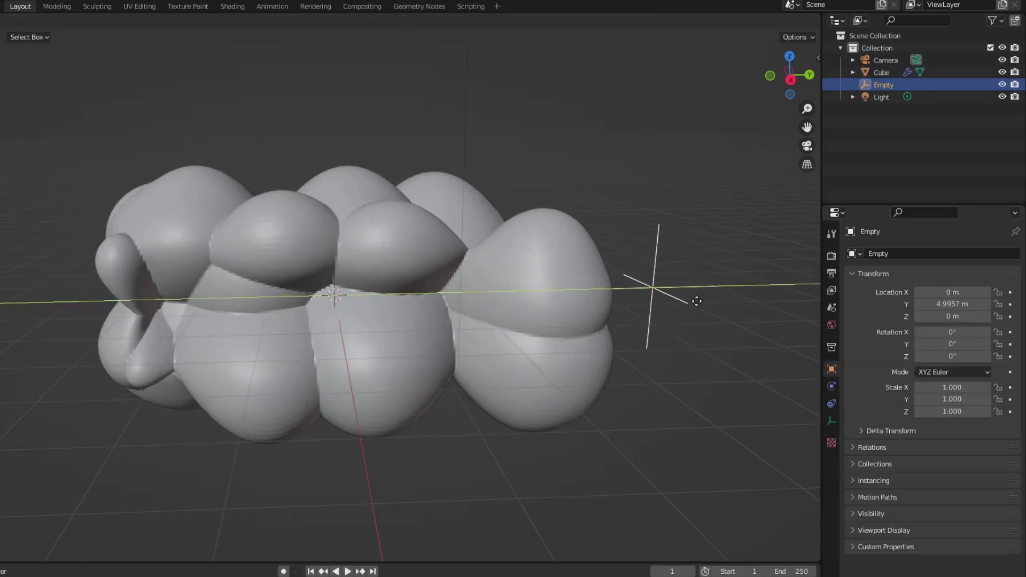
left_click(697, 301)
left_click_drag(649, 250, 651, 217)
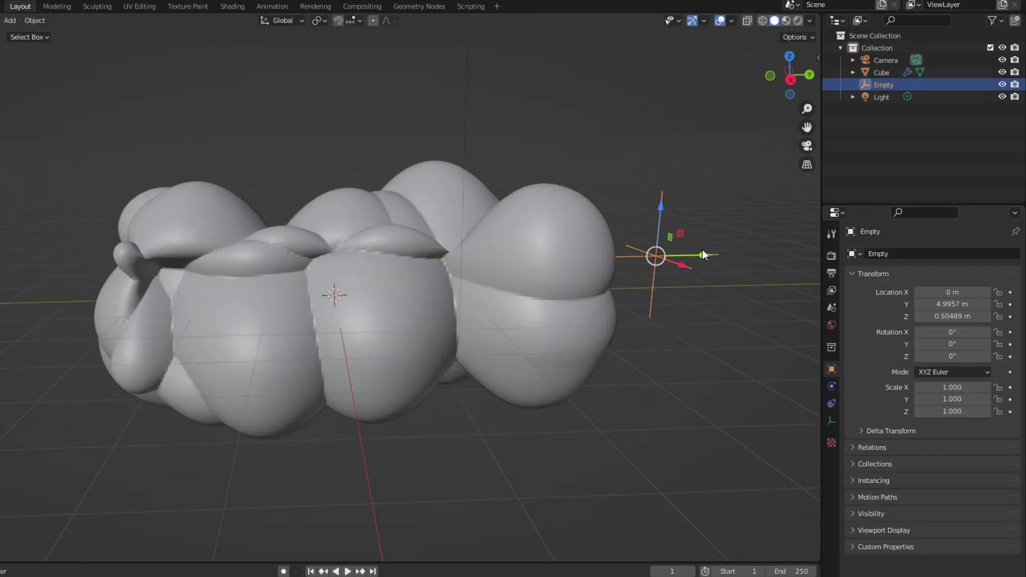
left_click_drag(703, 254, 569, 351)
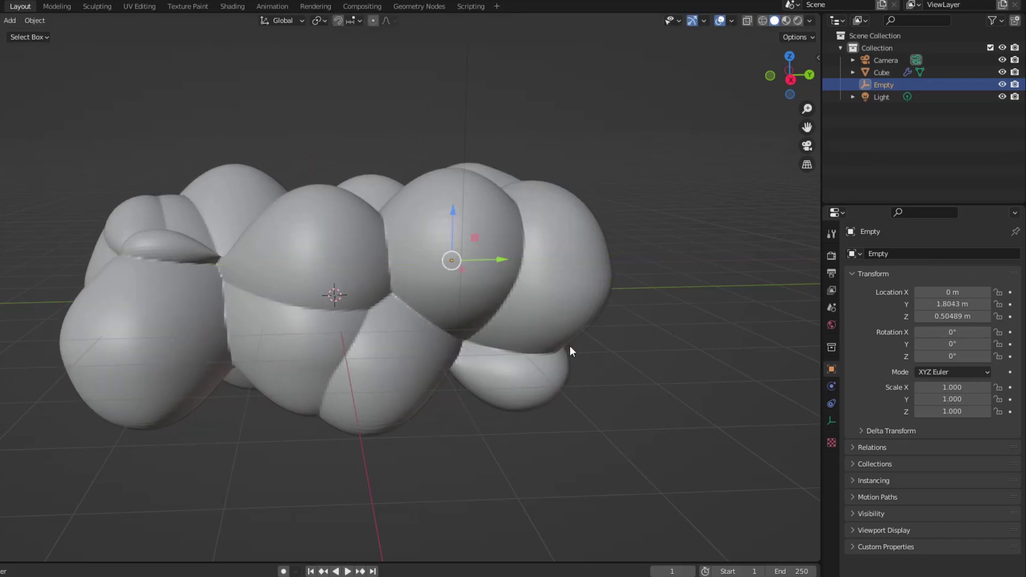
scroll(570, 345, "down", 5)
middle_click_drag(569, 345, 528, 403)
scroll(441, 365, "up", 2)
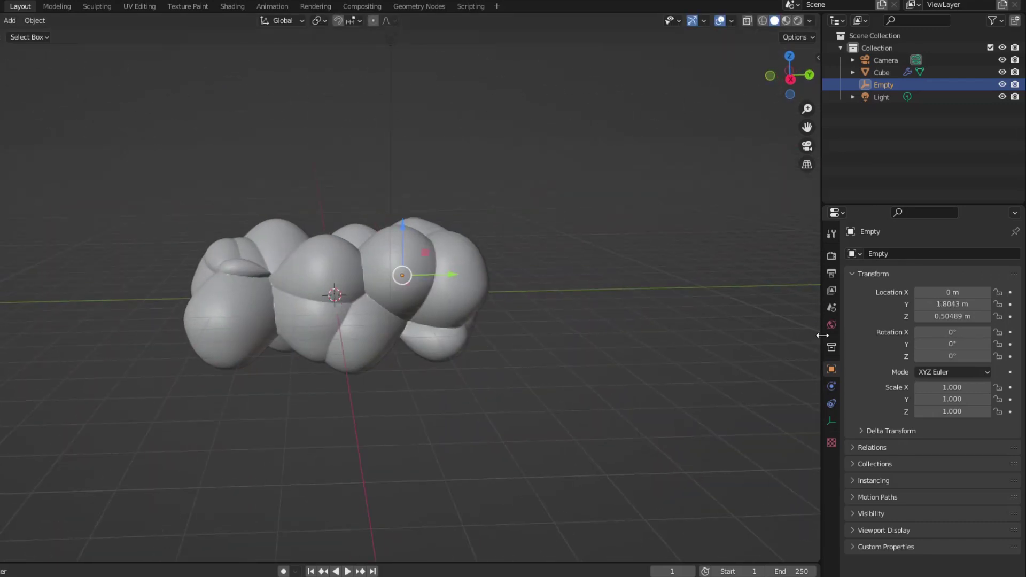
Add a second Displace with a new Voronoi texture, strength -0.3 and size 0.61.
left_click(478, 268)
left_click(913, 253)
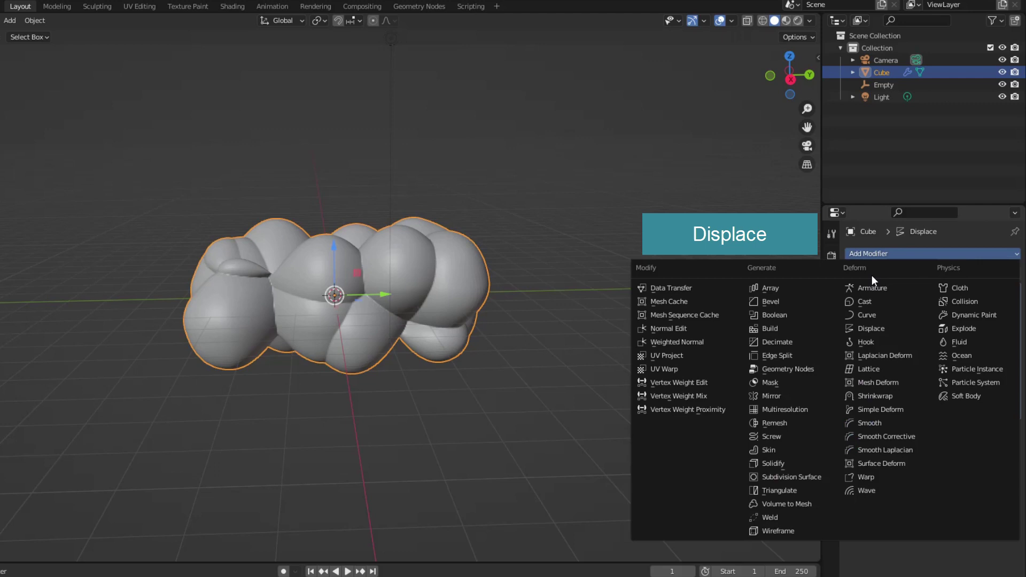
left_click(860, 329)
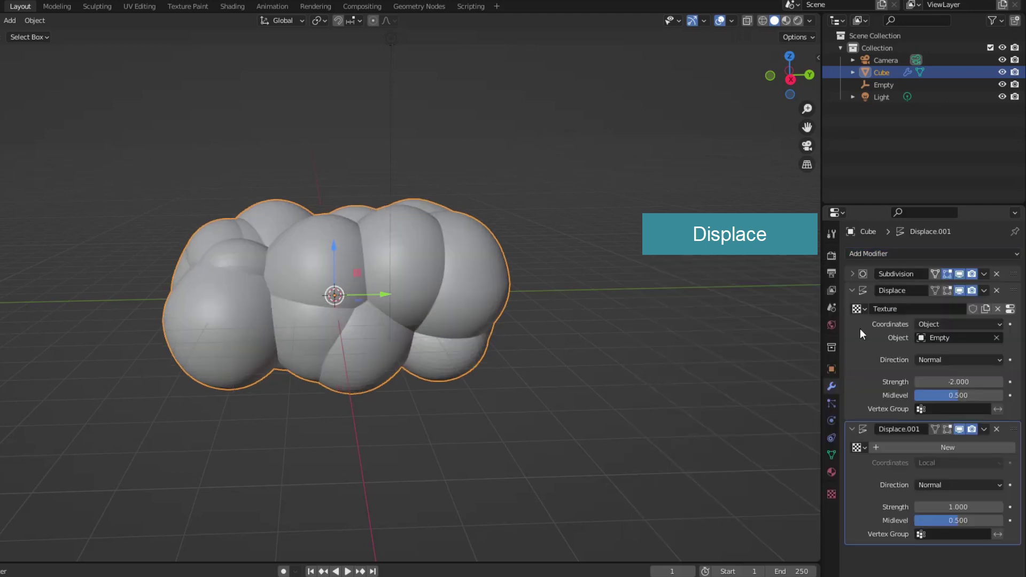
left_click(851, 289)
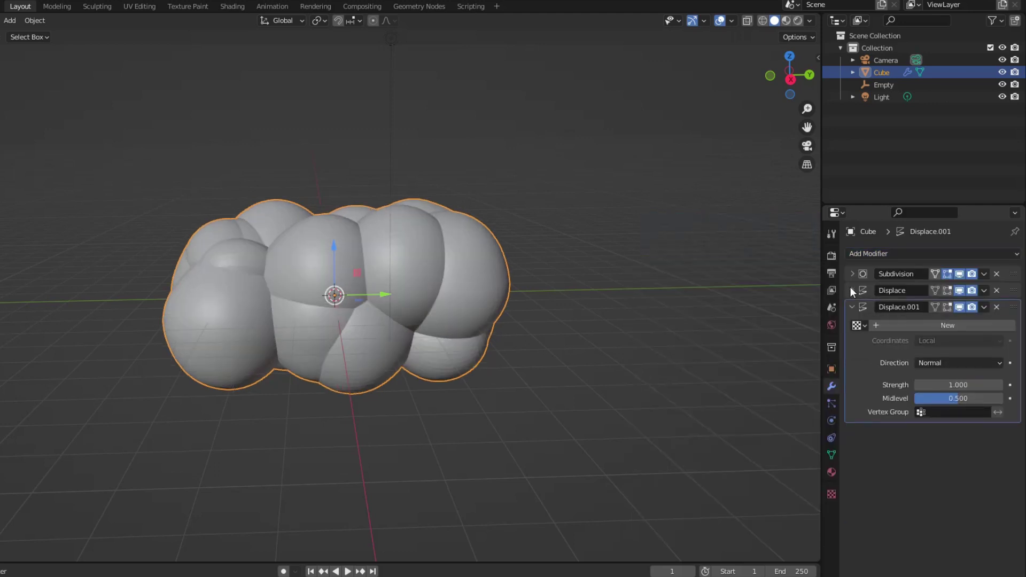
left_click(956, 326)
left_click(972, 386)
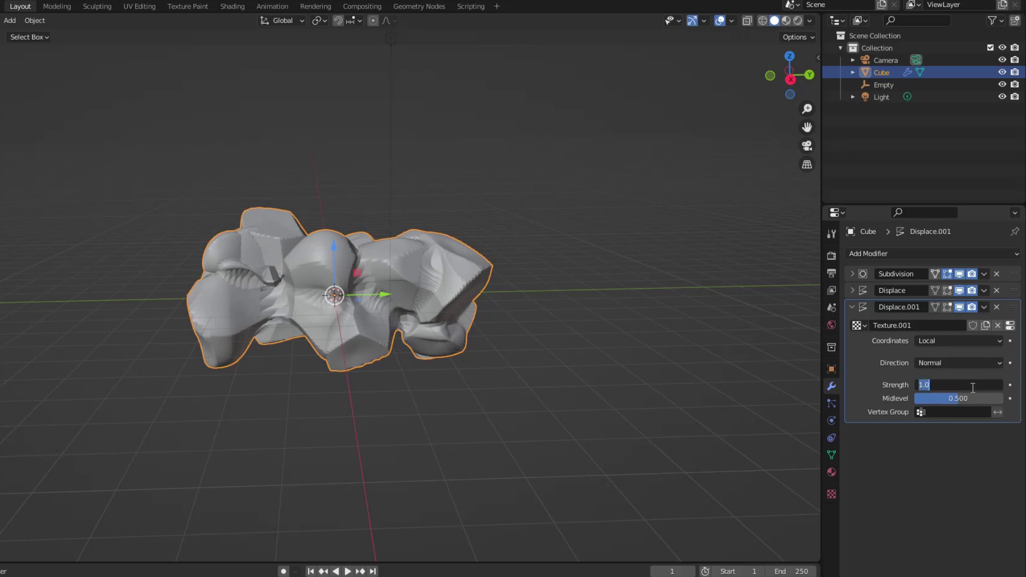
type("-0.3")
key("Return")
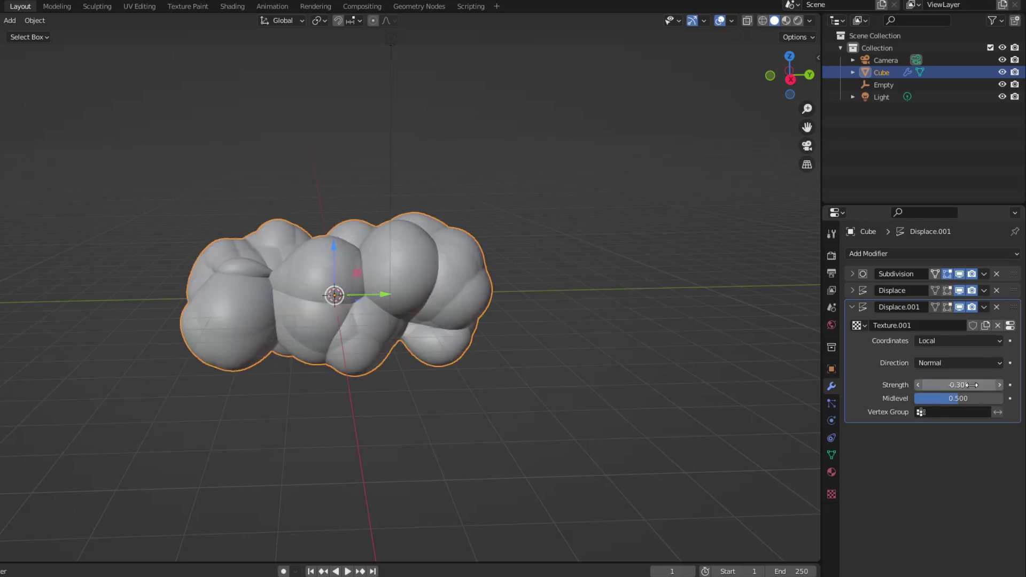
left_click(1009, 325)
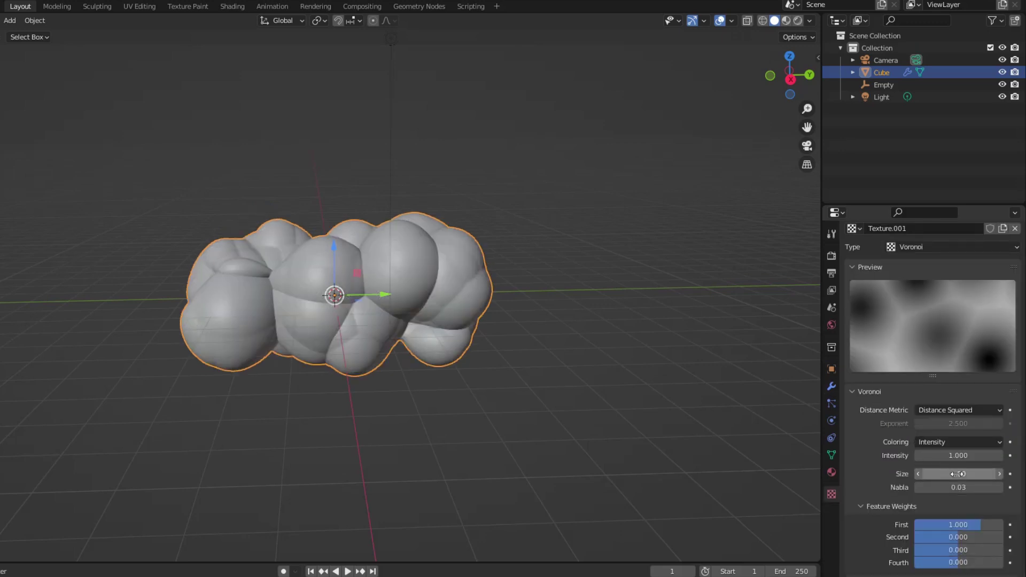
left_click_drag(957, 474, 921, 474)
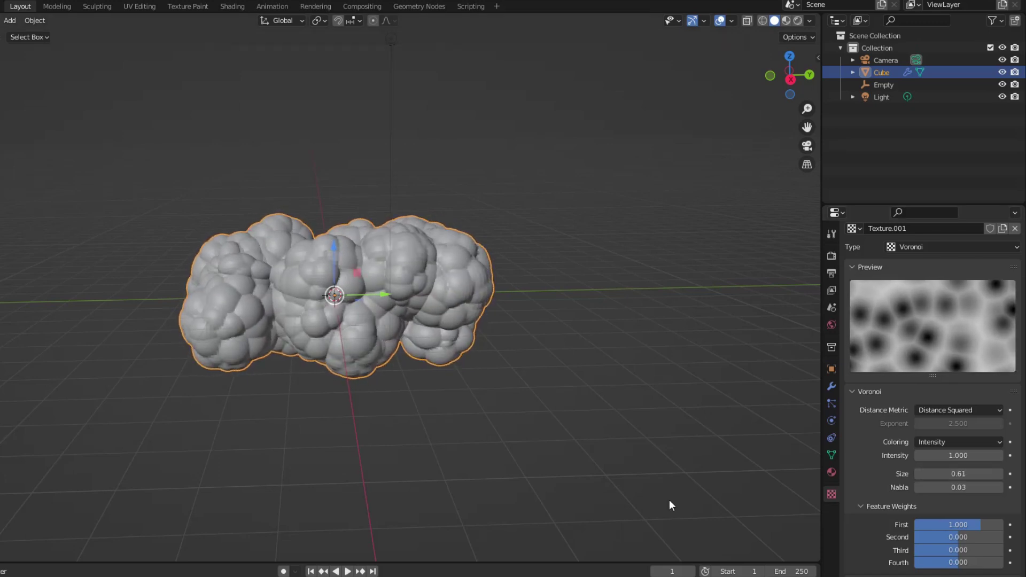
right_click(409, 311)
Shade the cloud smooth, hide the original light, and enable a transparent film background.
left_click(408, 310)
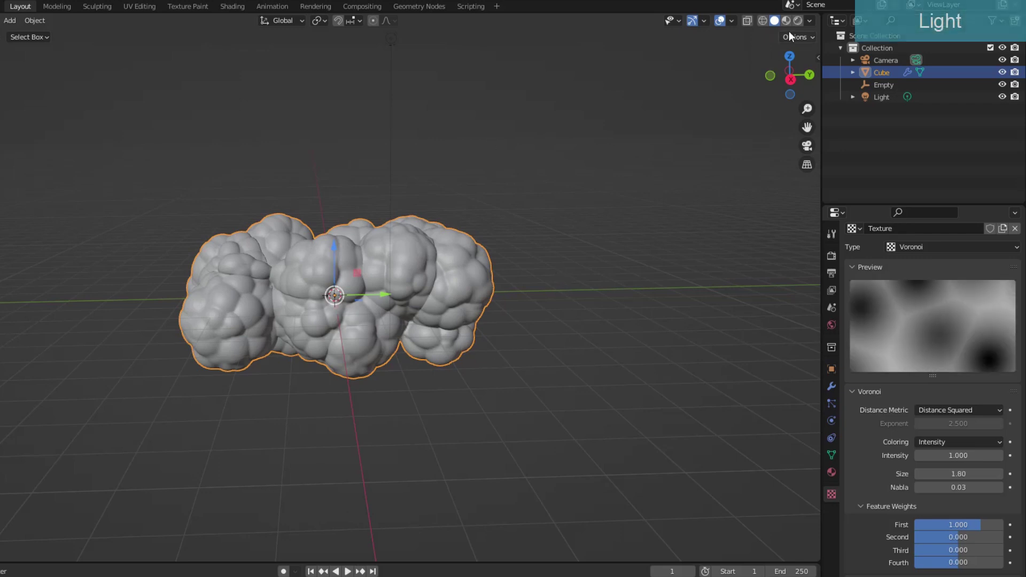
left_click(797, 20)
left_click(1002, 97)
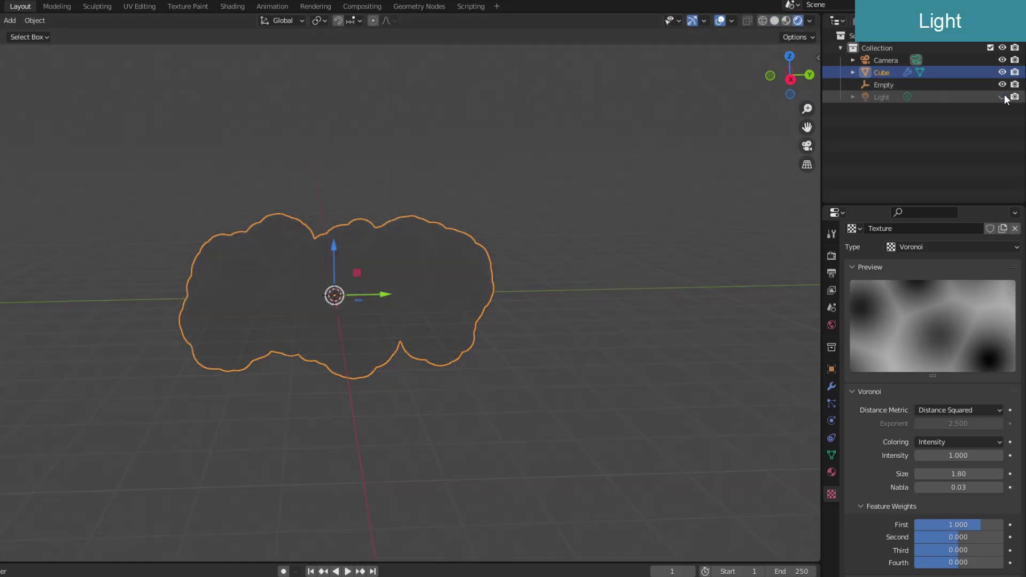
left_click(829, 254)
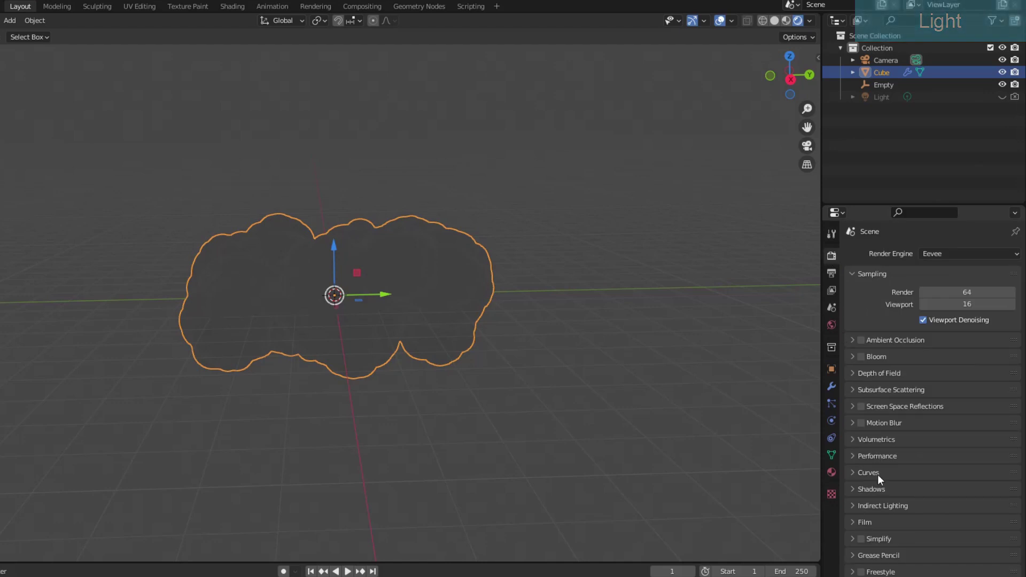
left_click(861, 521)
scroll(861, 521, "down", 2)
left_click(918, 514)
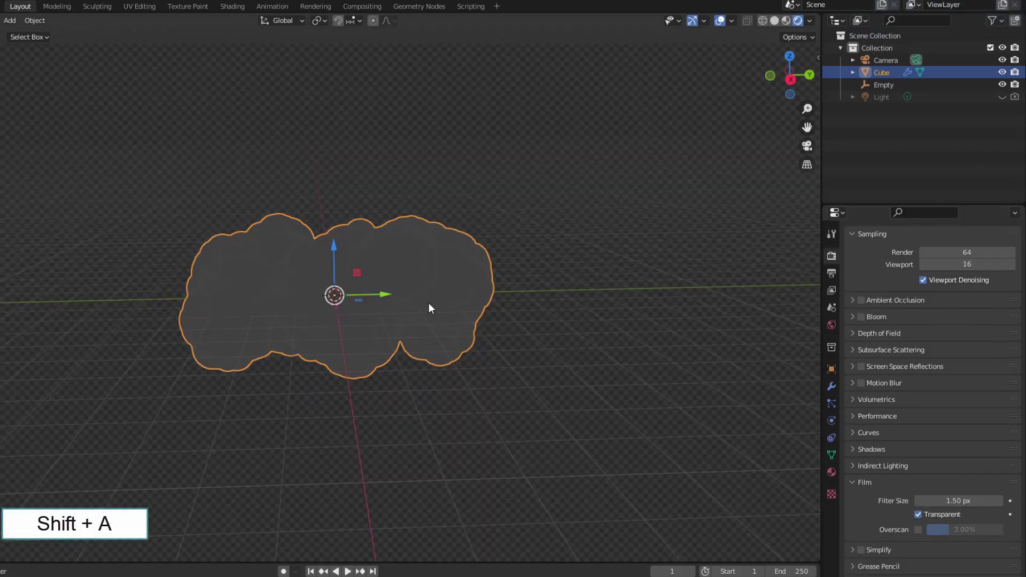
Add an Area light and position it high above the cloud.
key("shift+a")
mouse_move(400, 435)
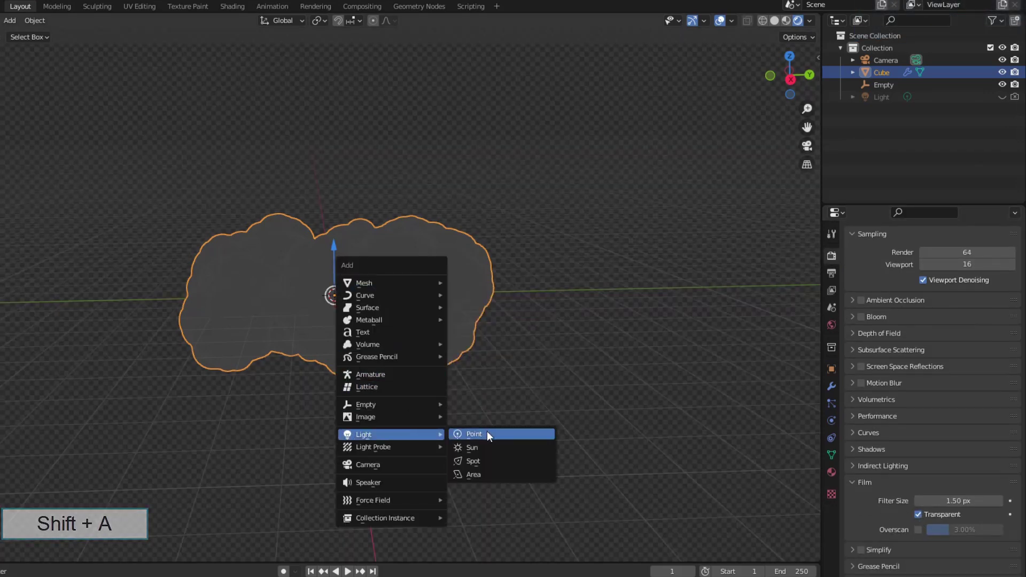
left_click(479, 476)
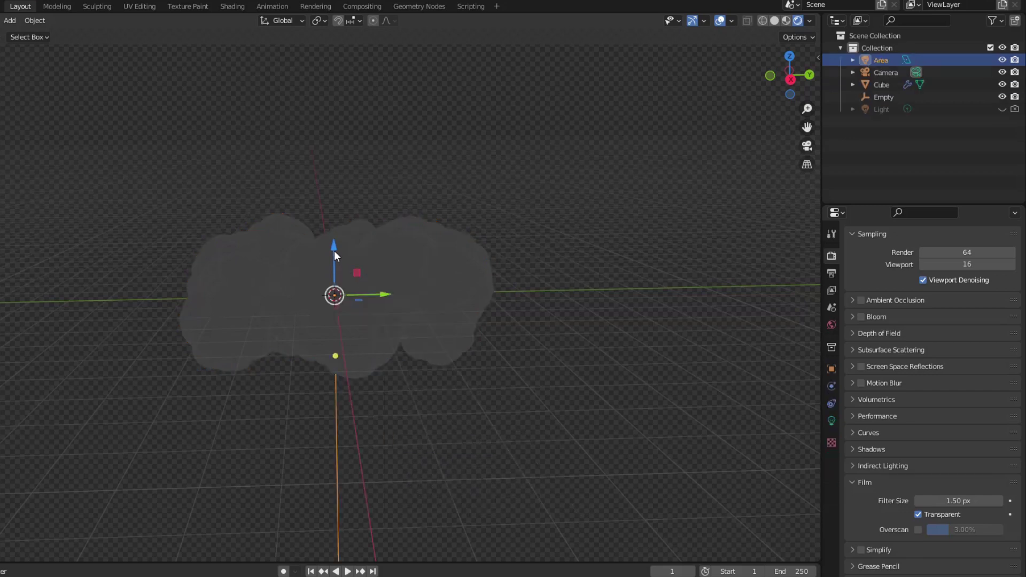
left_click_drag(334, 255, 333, 91)
left_click_drag(341, 191, 300, 183)
mouse_move(326, 203)
middle_mouse_down()
mouse_move(336, 277)
mouse_move(345, 277)
mouse_move(335, 201)
middle_mouse_up()
left_click_drag(335, 201, 343, 80)
middle_click_drag(352, 123, 313, 174)
left_click_drag(313, 174, 325, 125)
left_click_drag(367, 172, 508, 207)
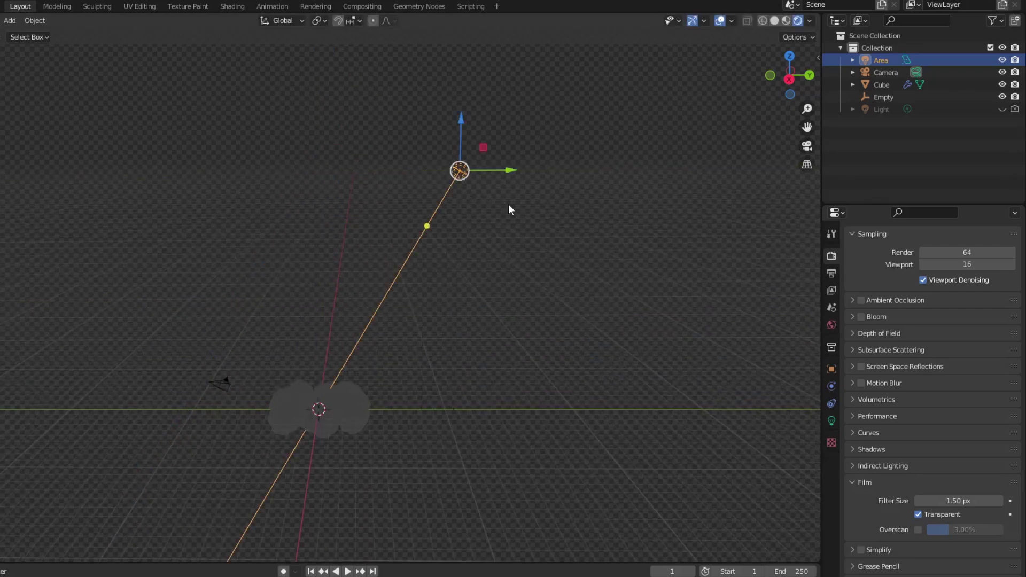
Set the Area light power to 5000 W and its size to 3 m.
left_click(830, 421)
left_click(957, 337)
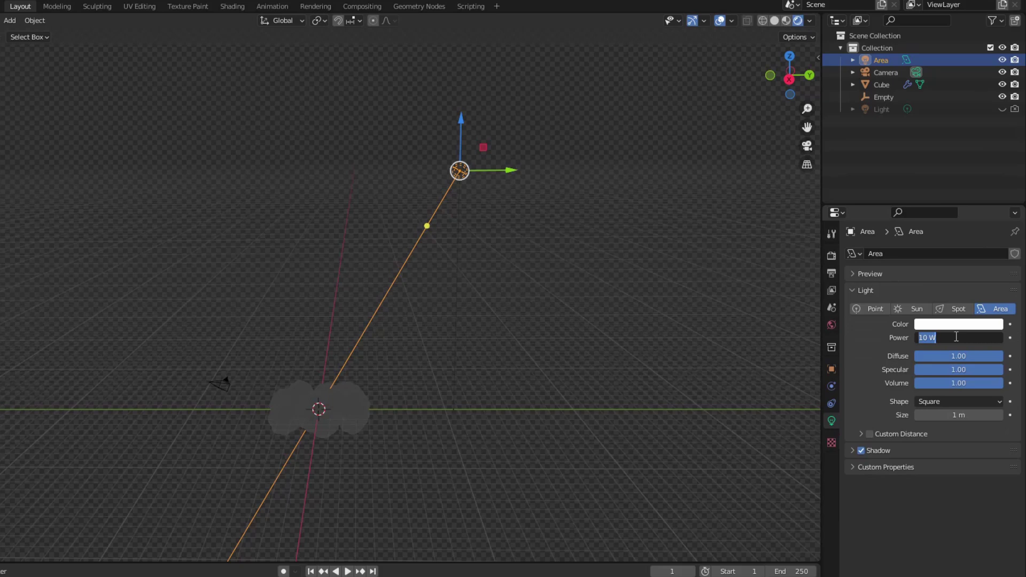
type("5000")
key("Return")
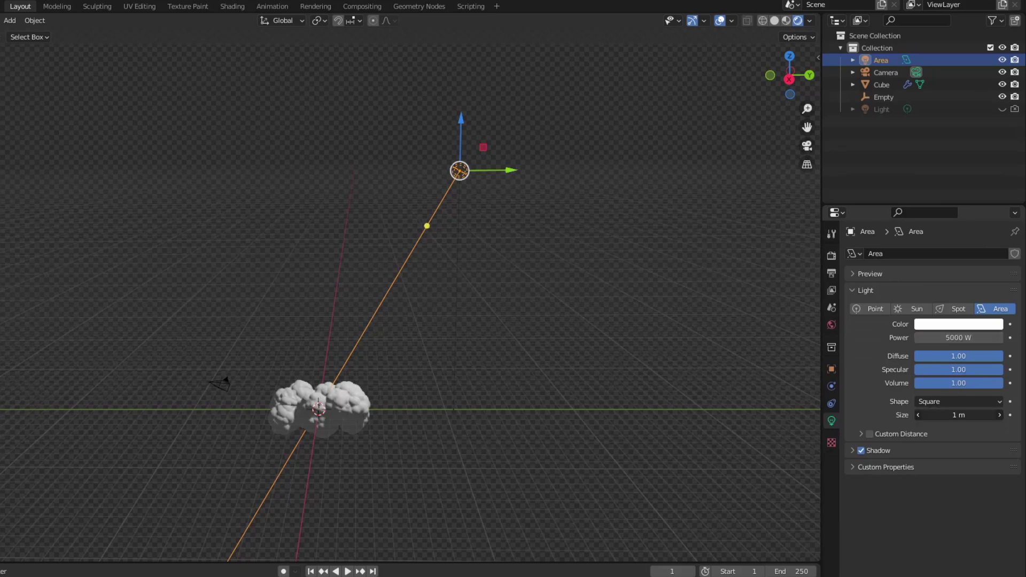
type("3")
key("Return")
scroll(404, 415, "up", 2)
middle_click_drag(404, 415, 503, 281)
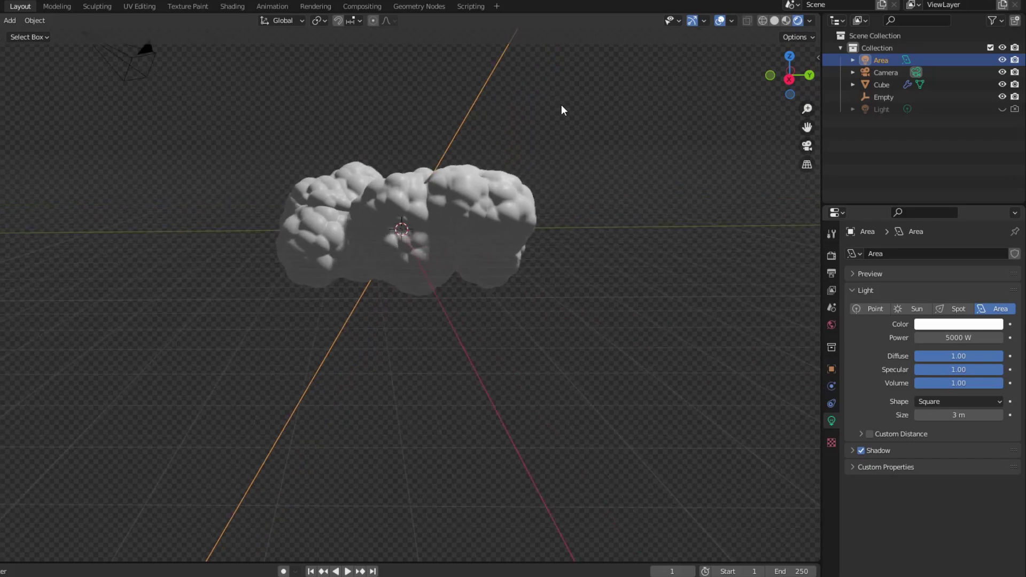
In the Shading workspace, select the cloud and delete its Principled BSDF node.
left_click(239, 8)
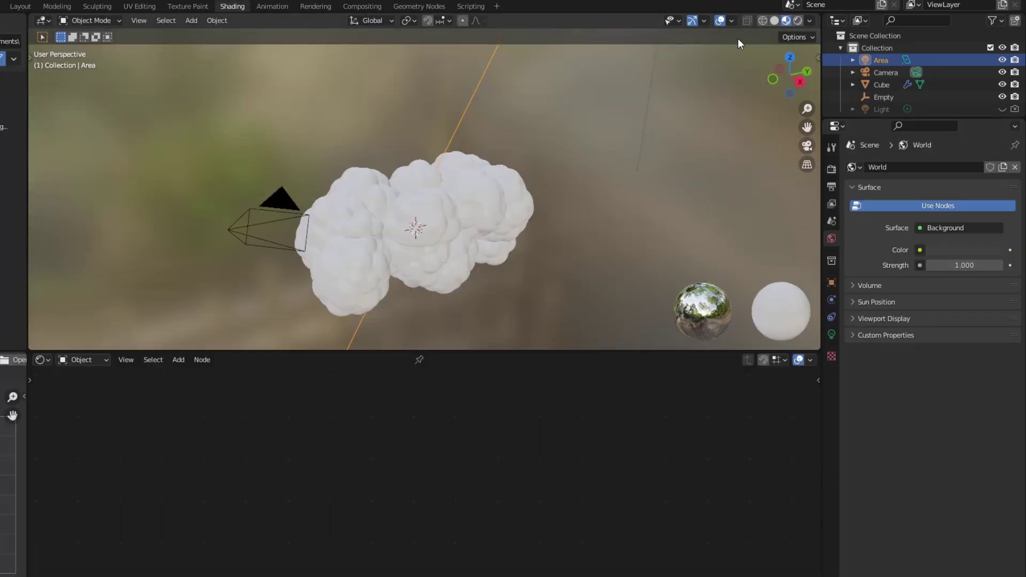
left_click(798, 20)
mouse_move(524, 225)
middle_mouse_down()
mouse_move(478, 235)
mouse_move(497, 315)
middle_mouse_up()
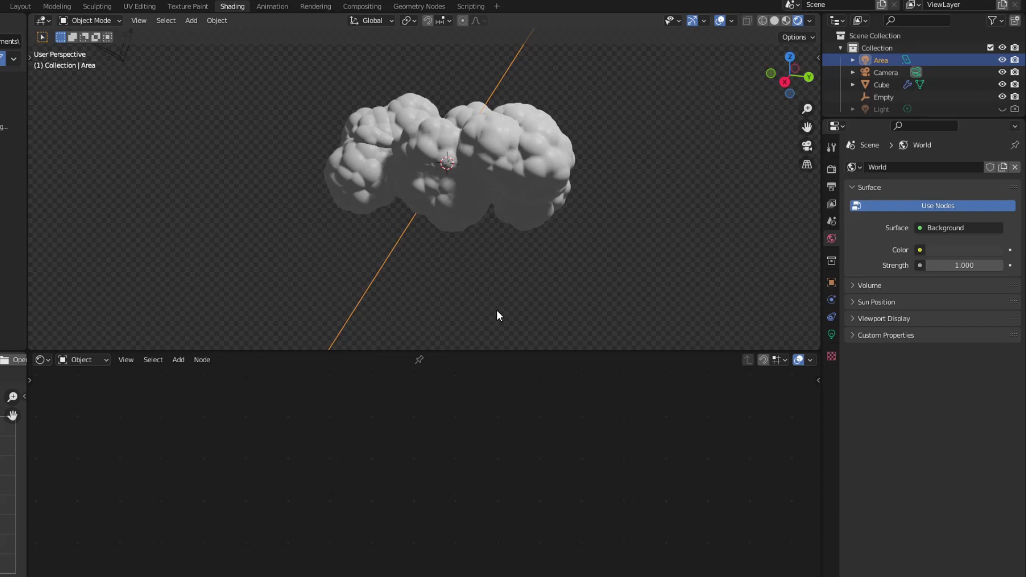
left_click(509, 229)
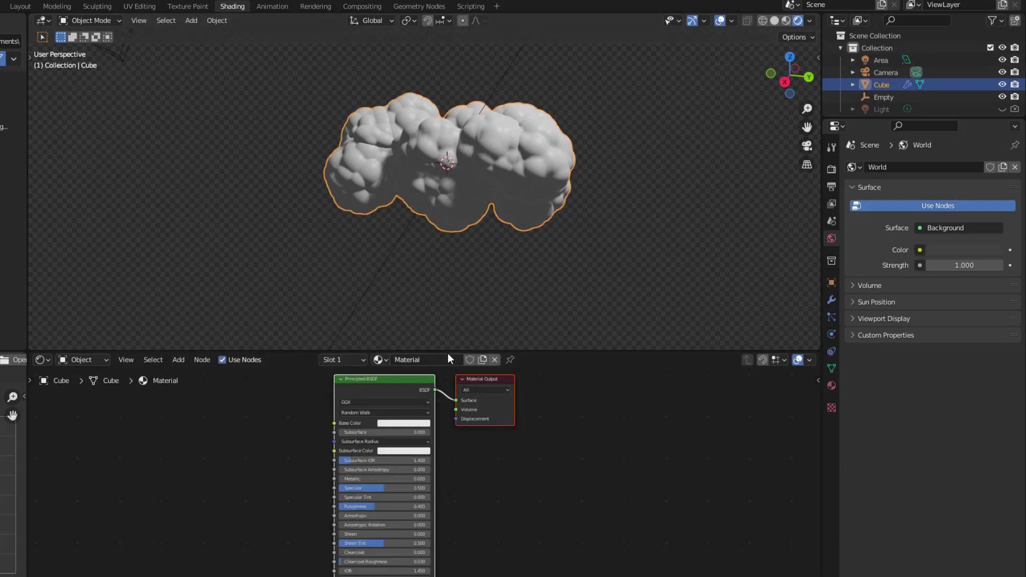
left_click_drag(448, 353, 470, 245)
left_click_drag(492, 324, 705, 366)
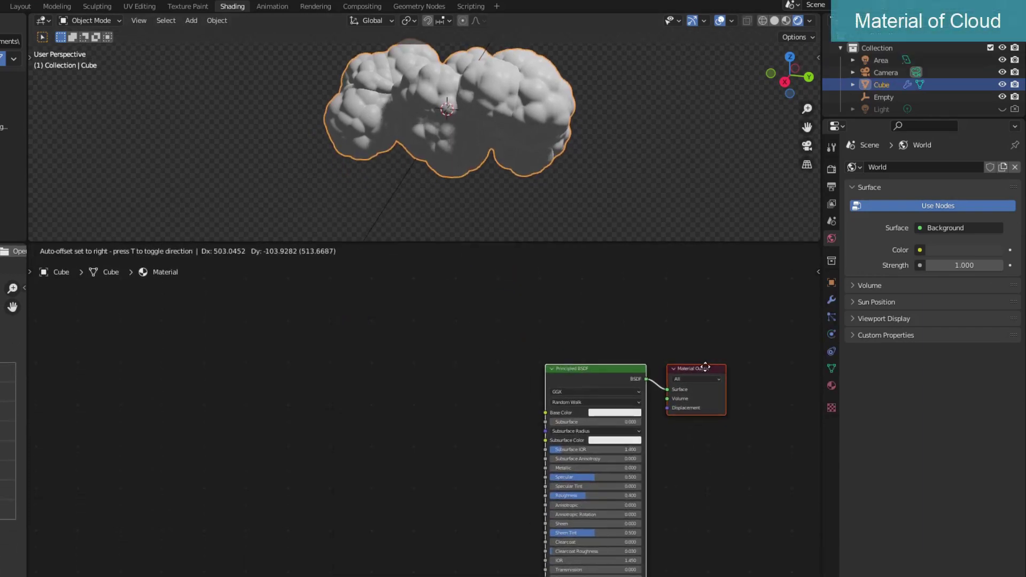
left_click(611, 371)
key("Delete")
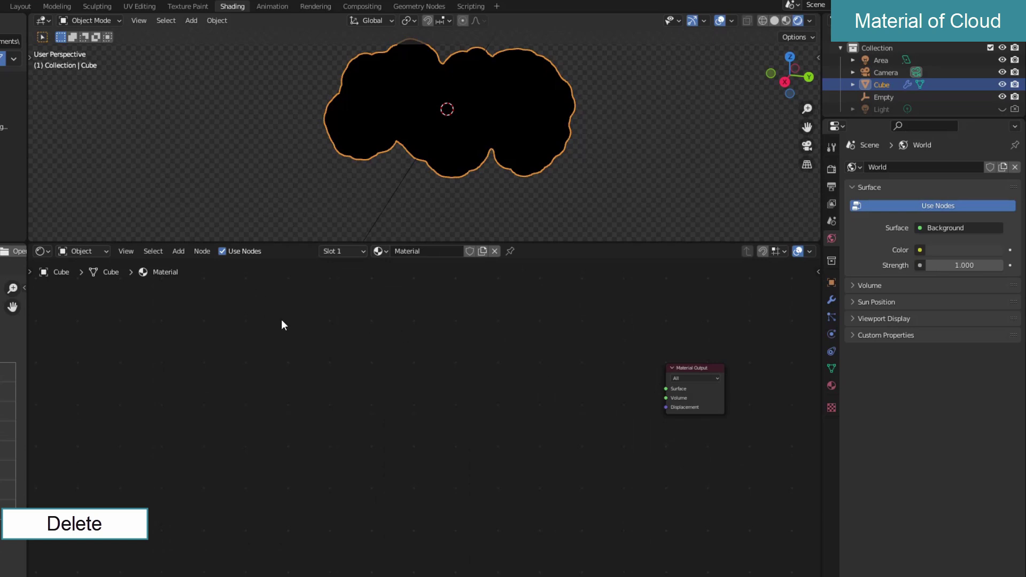
Add an Emission node beside Material Output and a ColorRamp to its left.
key("shift+a")
type("em")
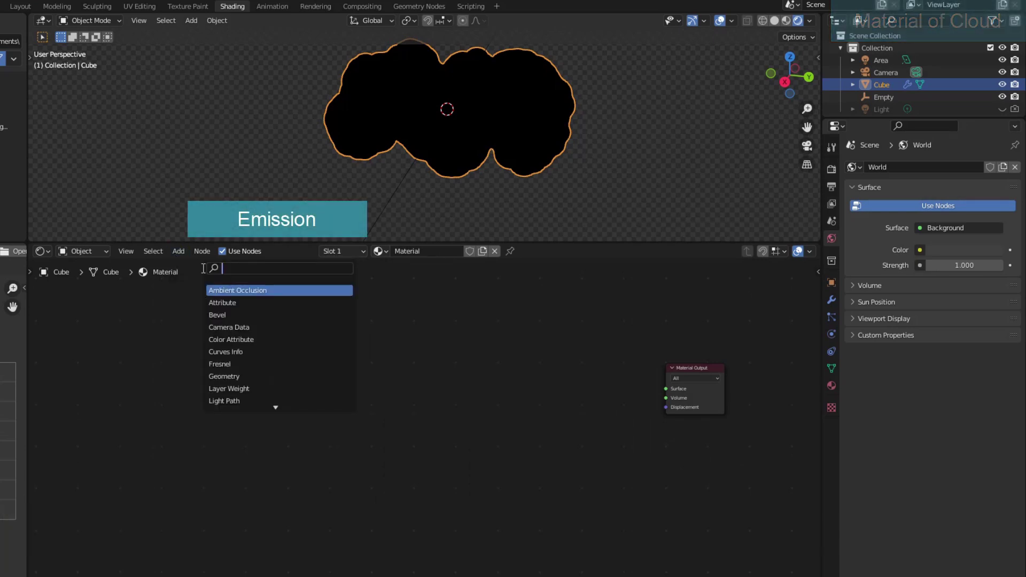
key("Return")
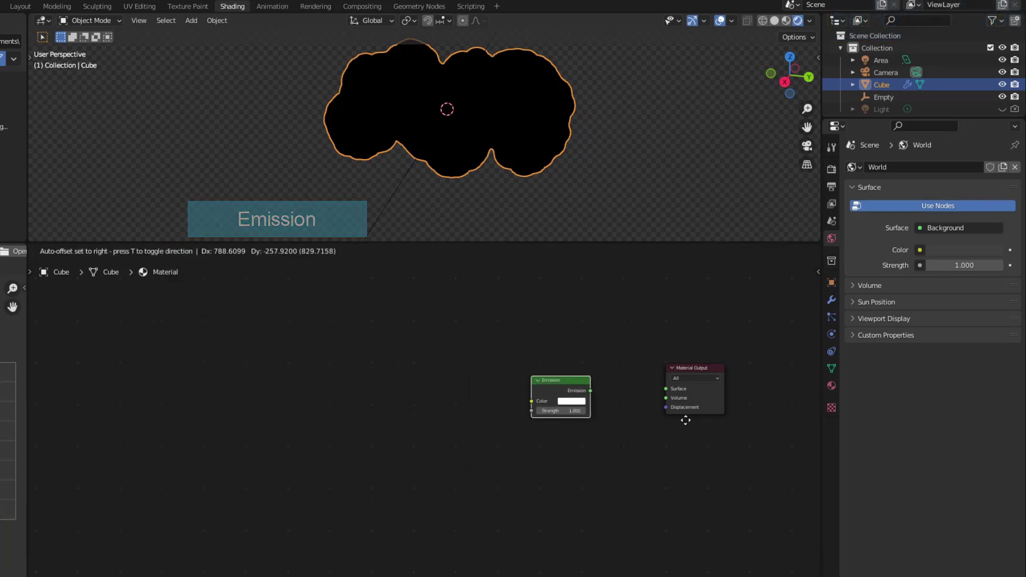
left_click(685, 419)
key("shift+a")
type("col")
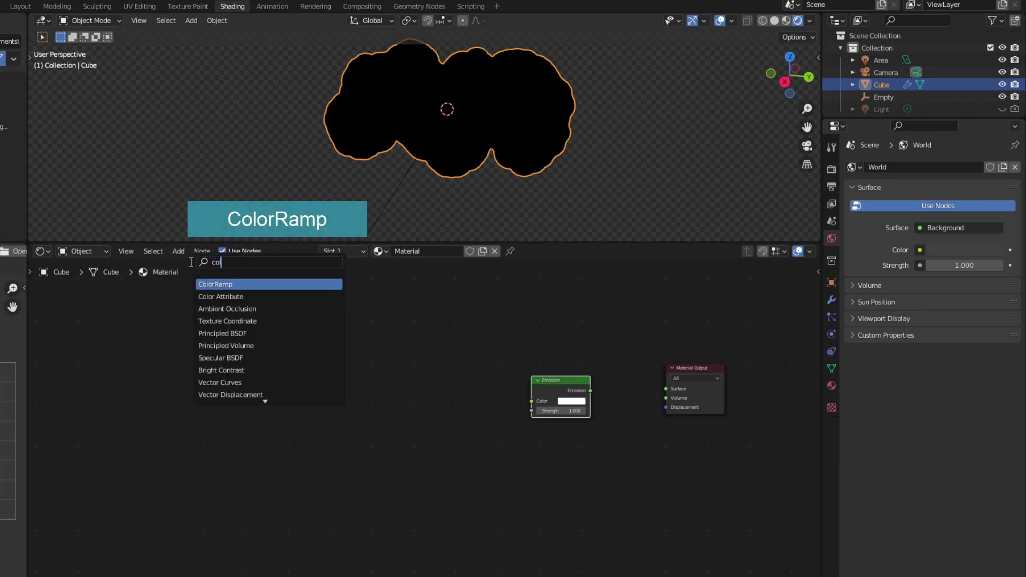
key("Return")
left_click(490, 396)
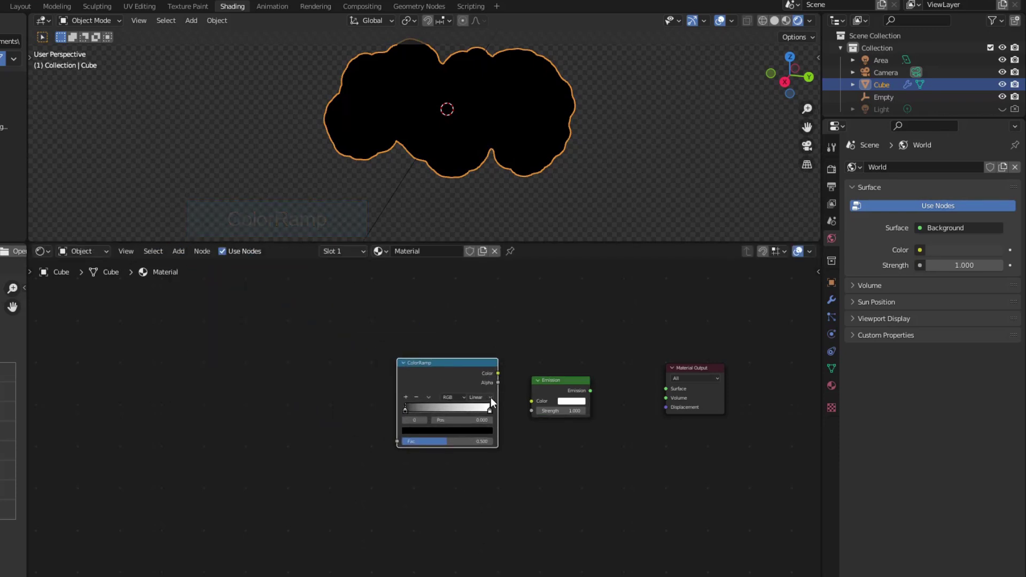
left_click(179, 251)
Add Shader to RGB and chain it through ColorRamp into the Emission Color.
type("shade")
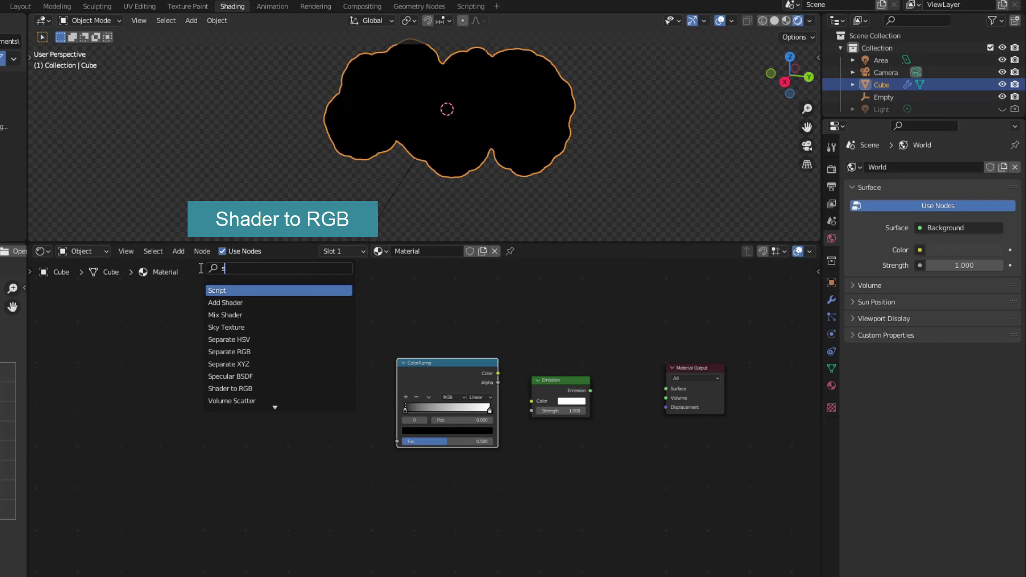
key("Down")
key("Down")
key("Return")
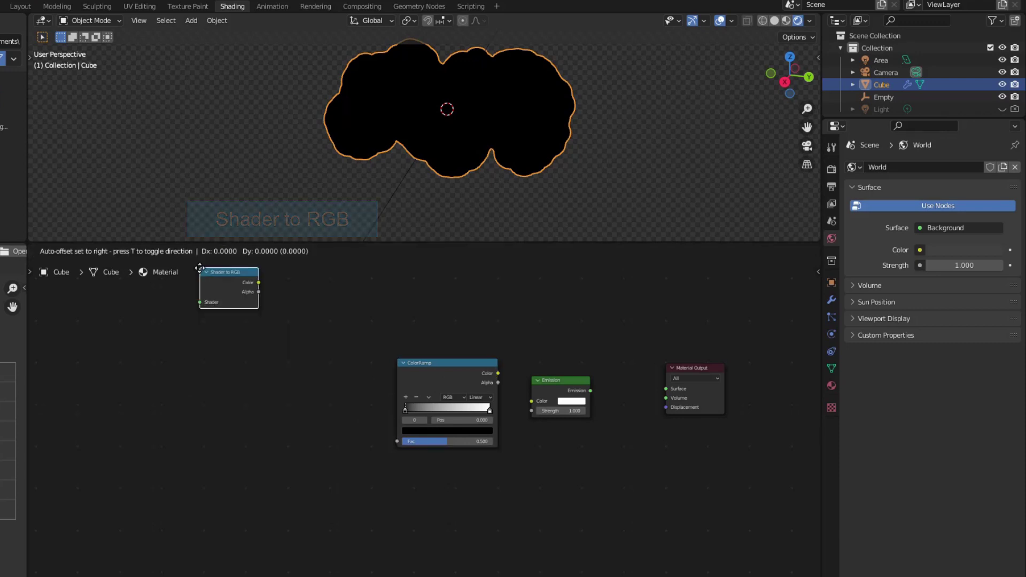
left_click(363, 393)
left_click_drag(368, 383, 397, 442)
left_click_drag(497, 372, 533, 402)
left_click_drag(591, 390, 665, 389)
Add a Fresnel node and connect its Fac into Shader to RGB.
key("shift+a")
type("fre")
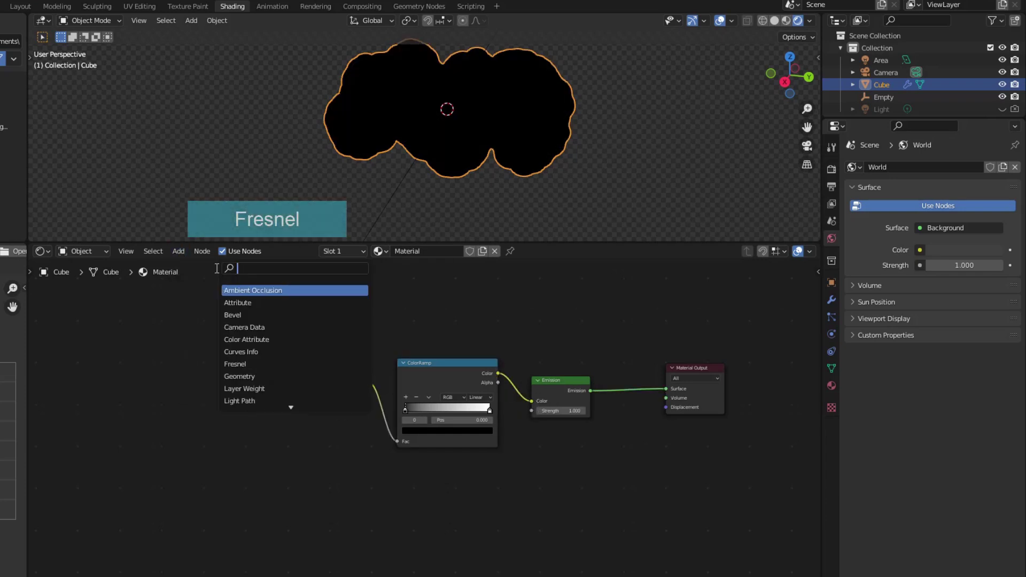
key("Return")
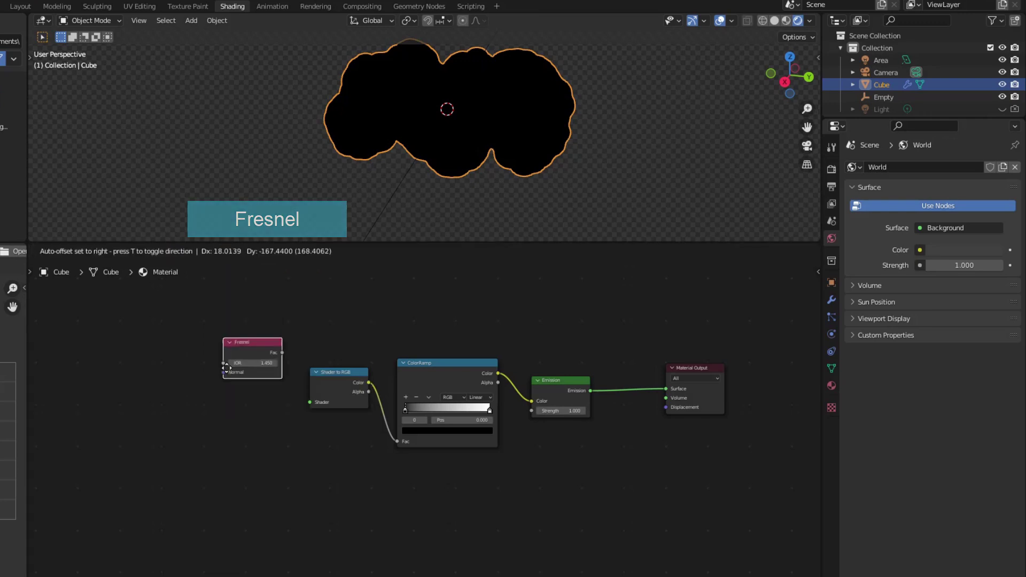
left_click(190, 405)
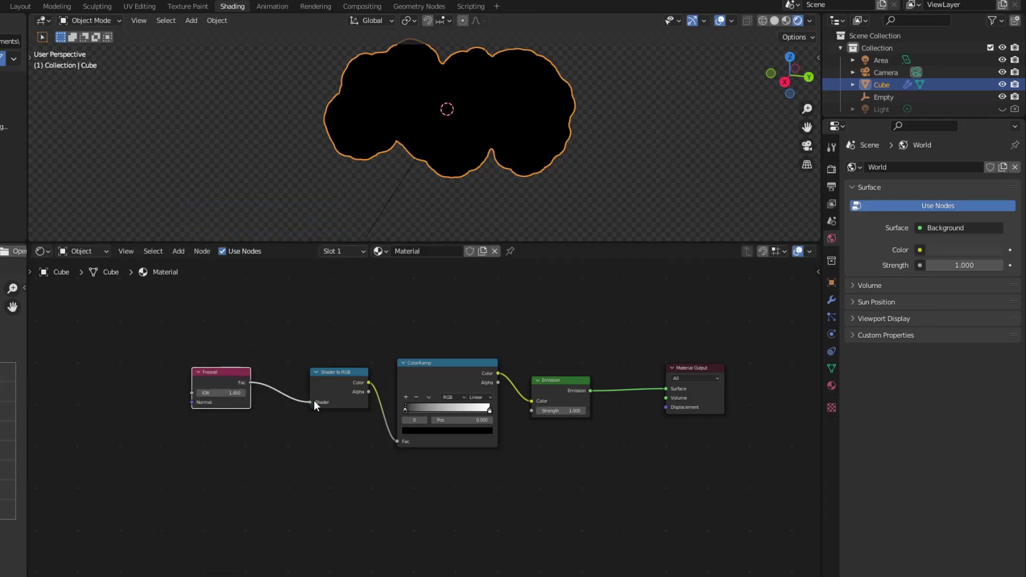
left_click_drag(313, 399, 310, 401)
middle_click_drag(540, 127, 496, 156, "shift")
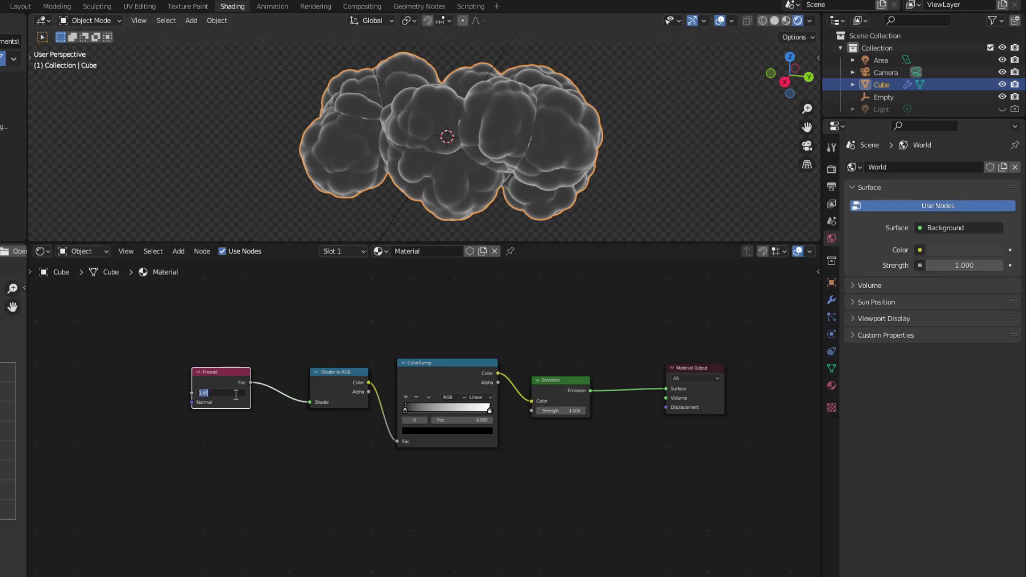
Set the Fresnel IOR to 0.980 and move the Fresnel and Shader to RGB nodes left.
key("Return")
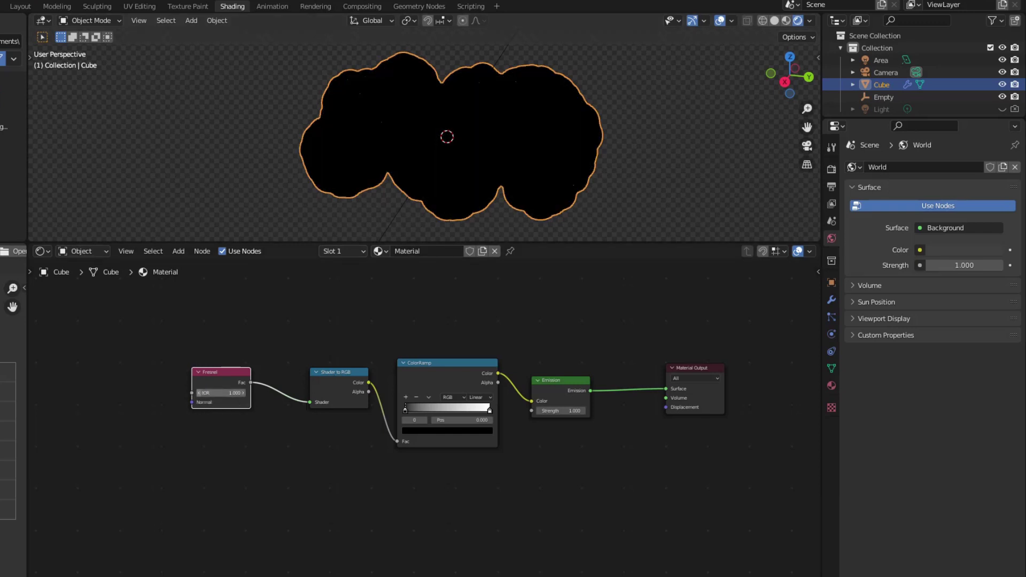
left_click(198, 395)
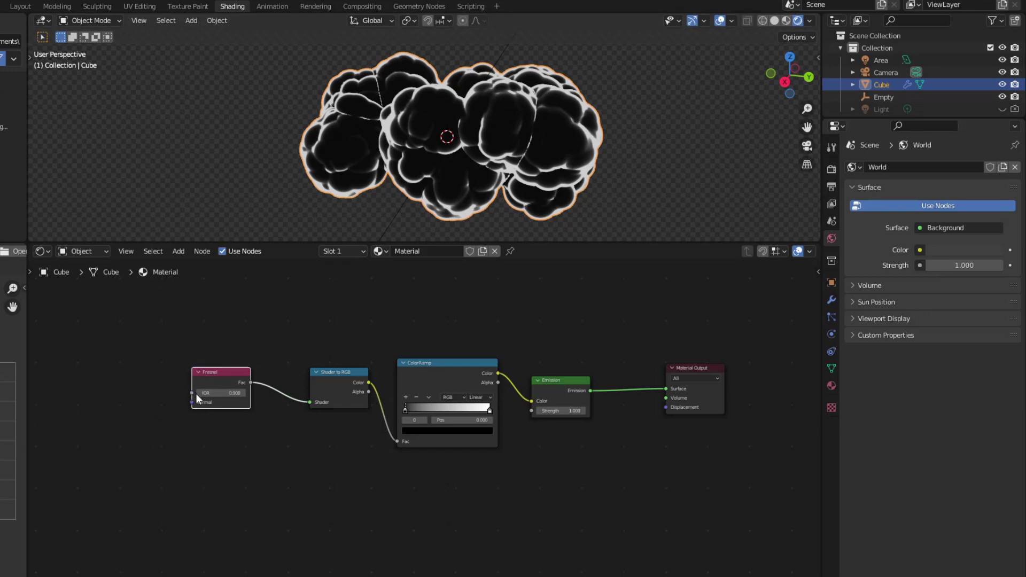
left_click(199, 394)
left_click(199, 394)
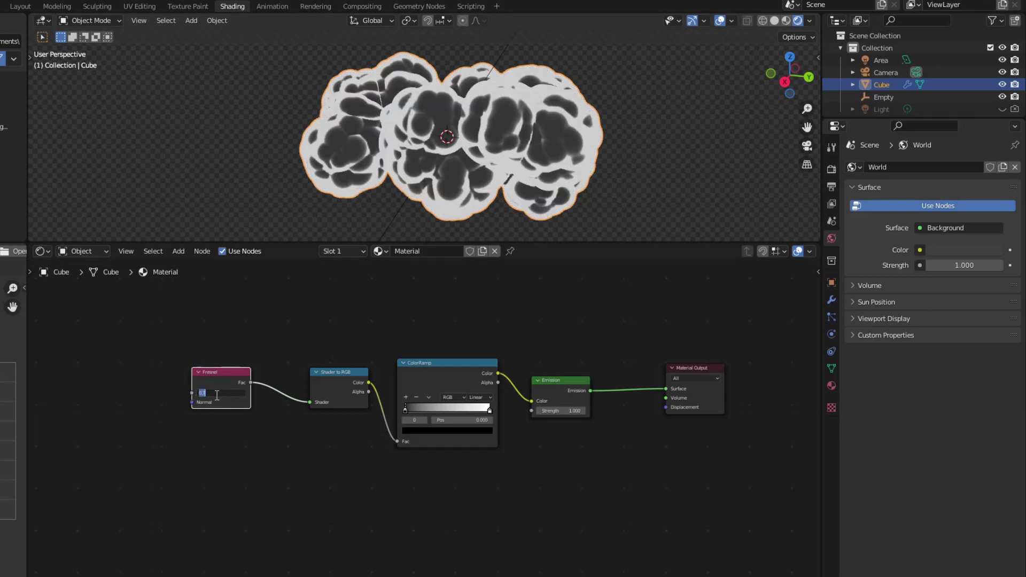
key("Return")
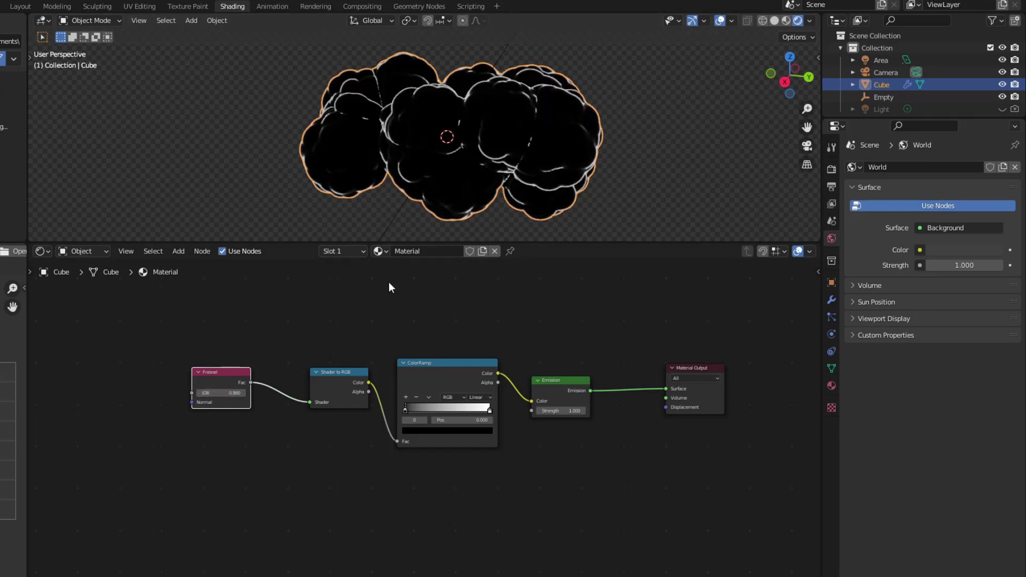
left_click_drag(193, 338, 318, 407)
key("g")
left_click(197, 332)
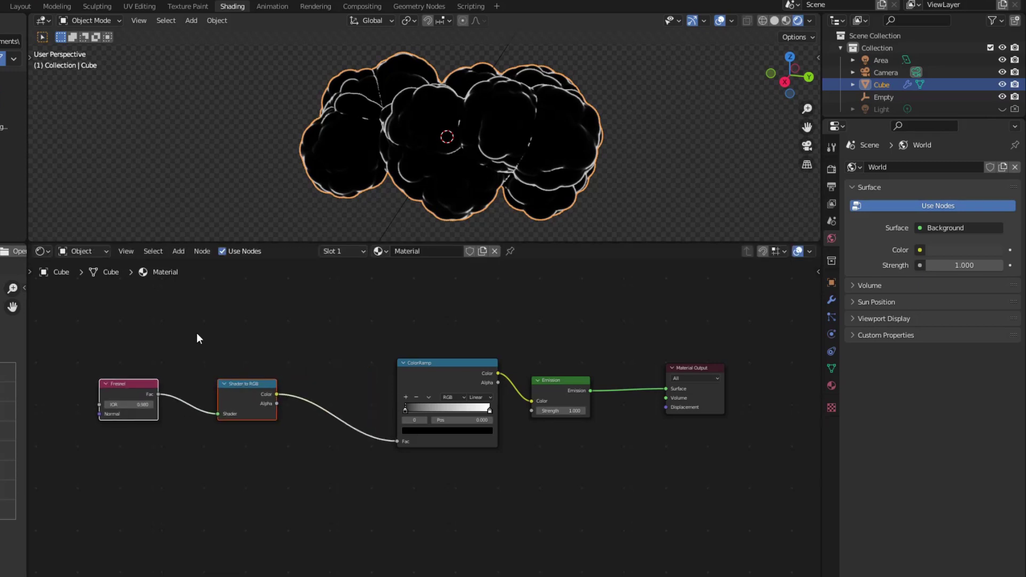
Insert a Gamma node set to 0.600 on the link feeding the ColorRamp.
left_click(179, 251)
type("gamma")
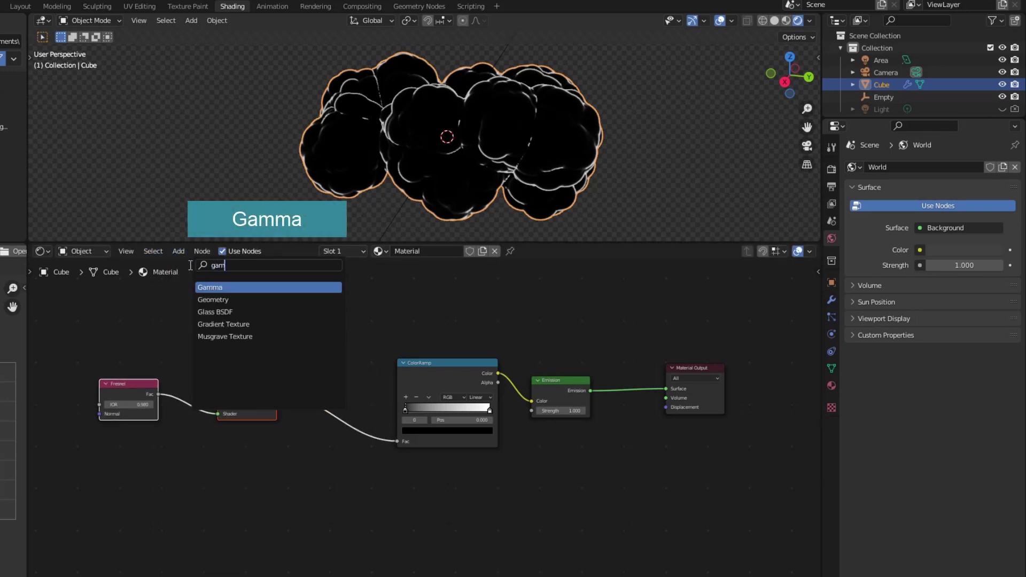
key("Return")
left_click(349, 431)
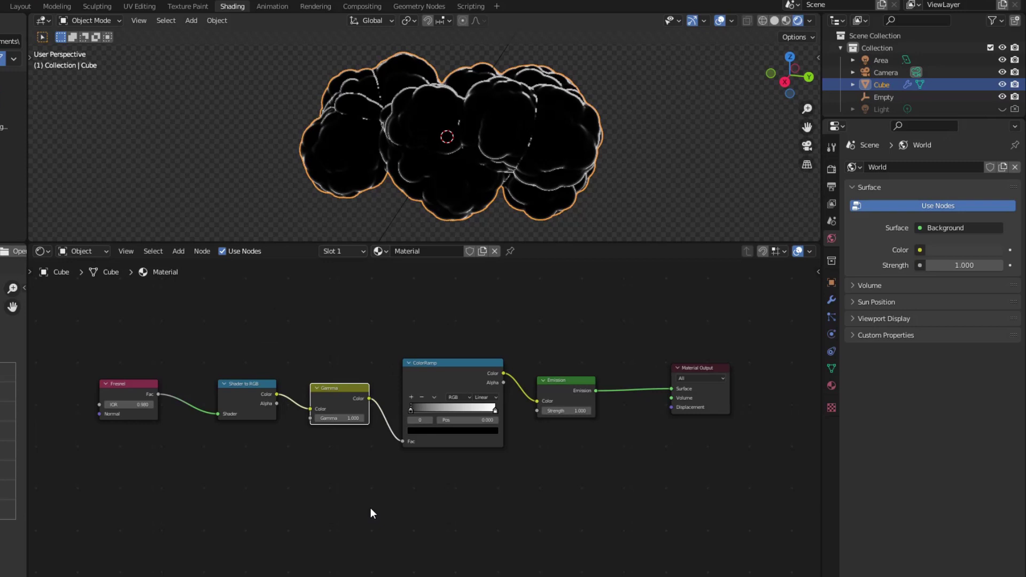
left_click_drag(314, 421, 316, 418)
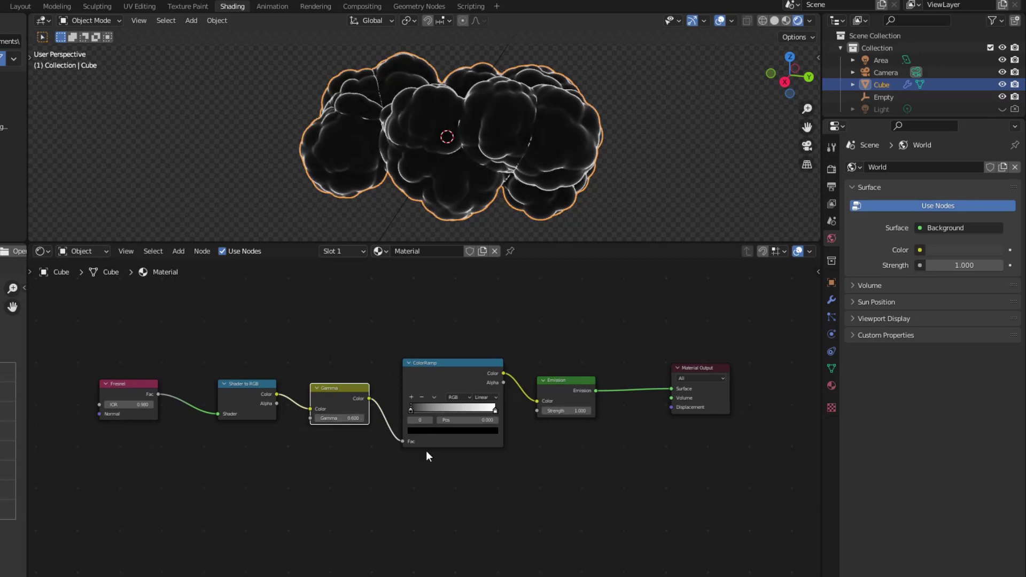
Add a deep blue ColorRamp stop at 0.100 and a bright yellow stop.
left_click(411, 397)
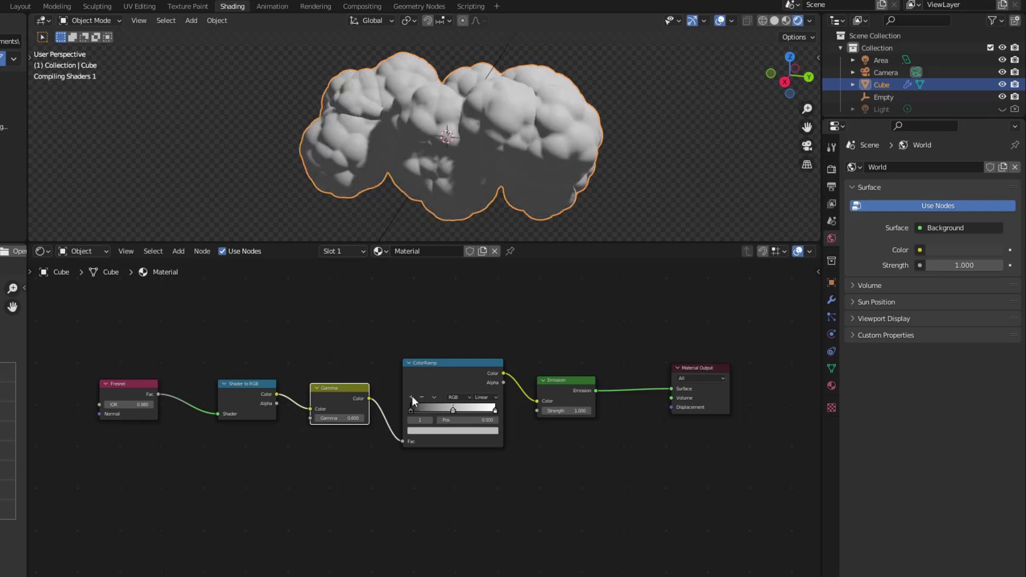
scroll(422, 432, "up", 1)
left_click(465, 430)
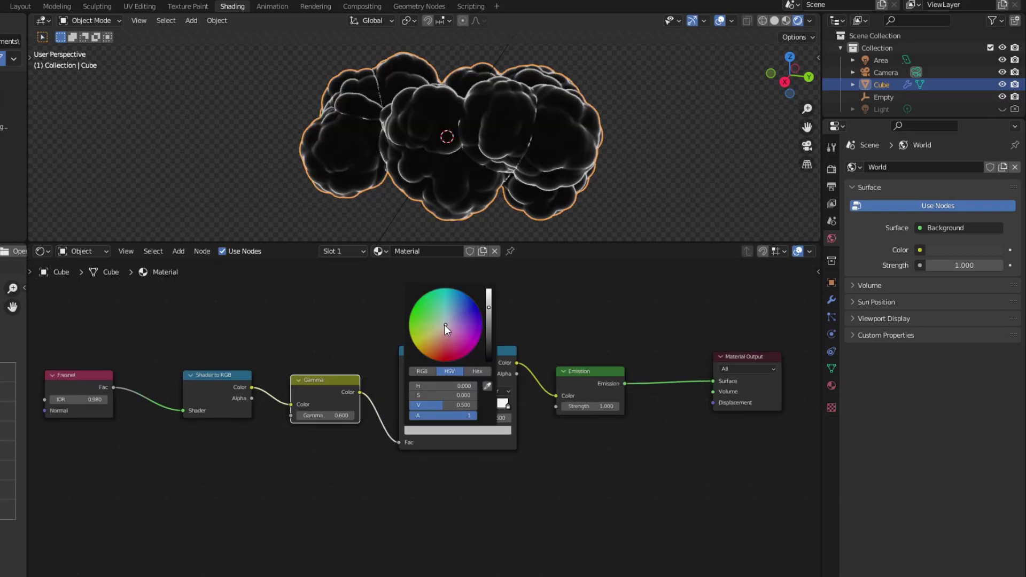
left_click_drag(445, 325, 472, 300)
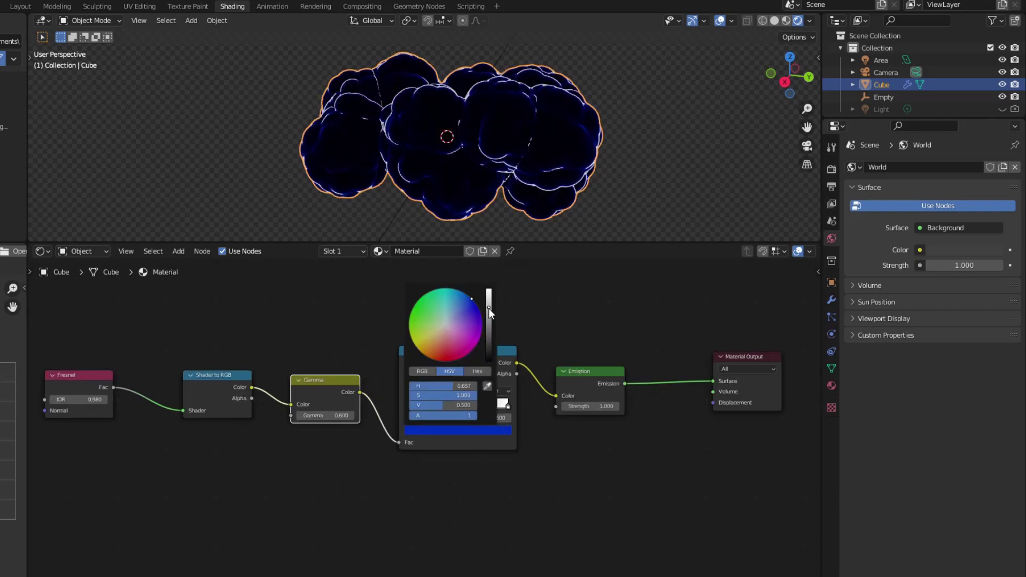
left_click_drag(449, 406, 412, 413)
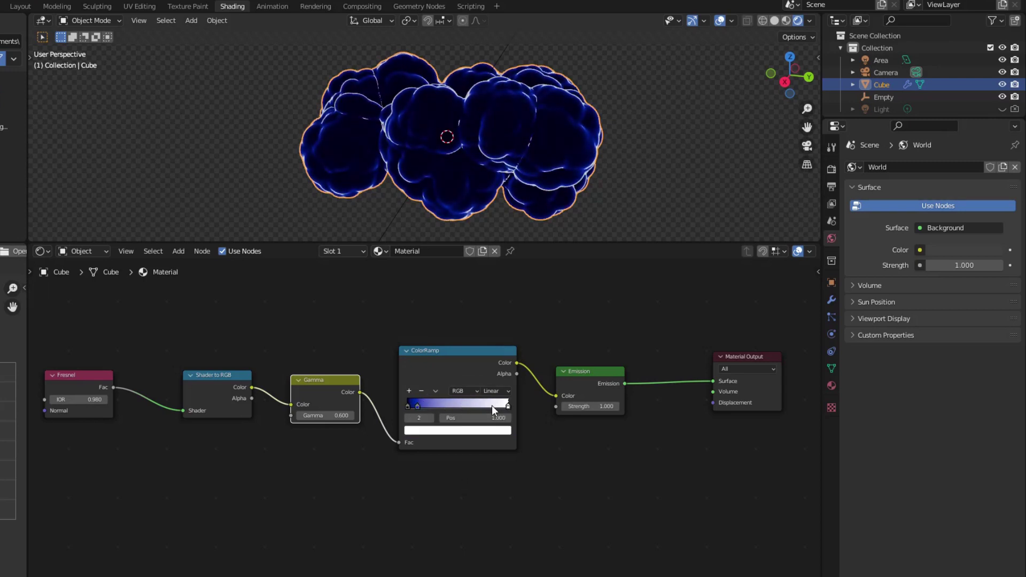
left_click(409, 391)
left_click(473, 431)
left_click(416, 347)
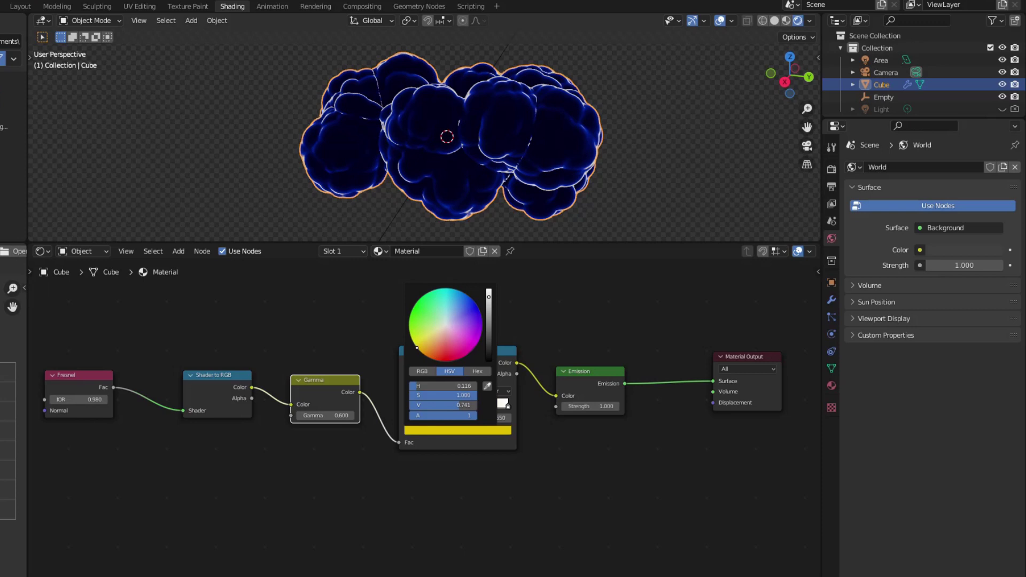
left_click(491, 296)
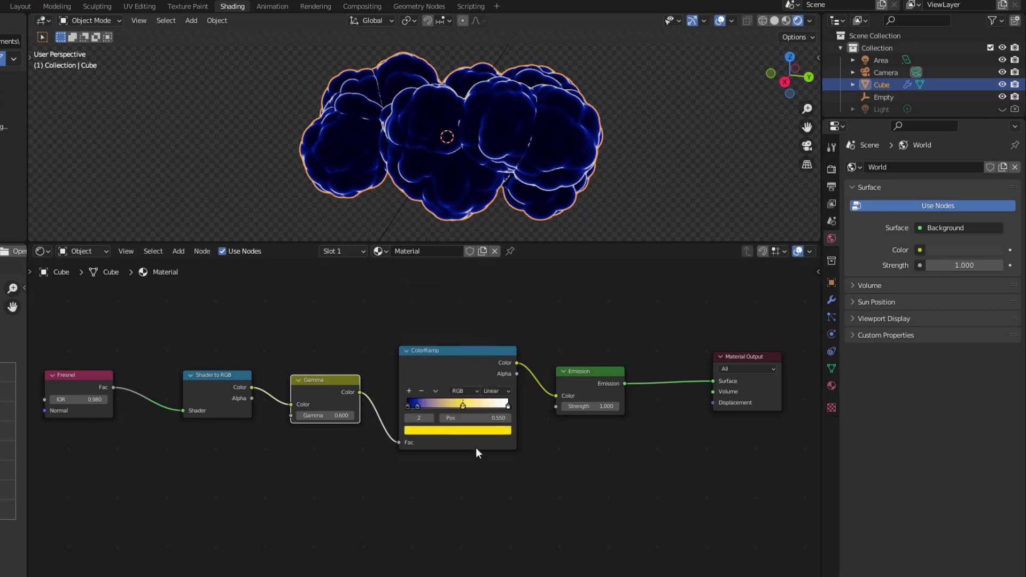
Slide the yellow stop to 0.159 and set emission strength back to 1.000.
left_click_drag(437, 410, 429, 409)
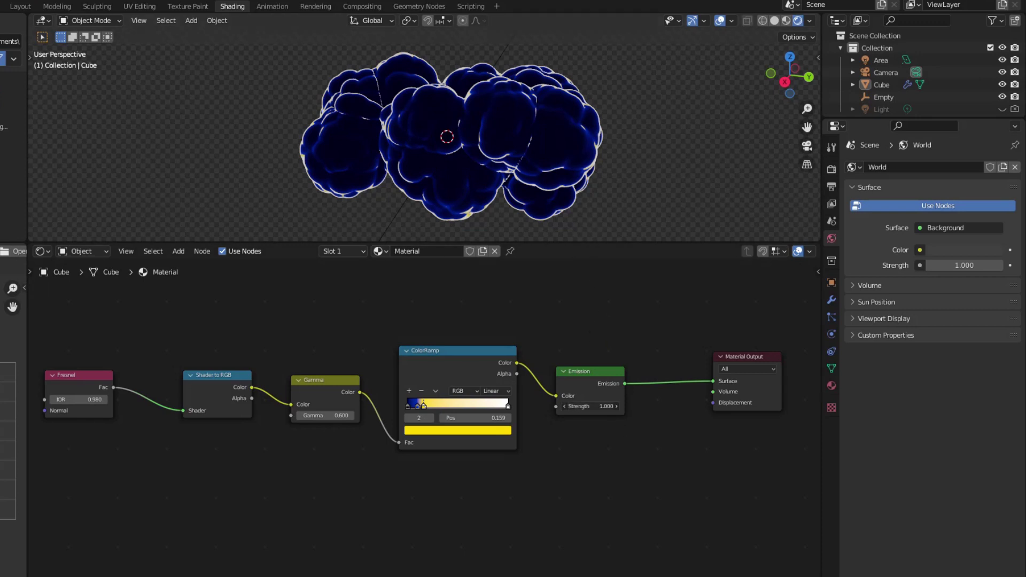
mouse_move(590, 406)
left_mouse_down()
mouse_move(628, 406)
mouse_move(609, 406)
left_mouse_up()
left_click(611, 407)
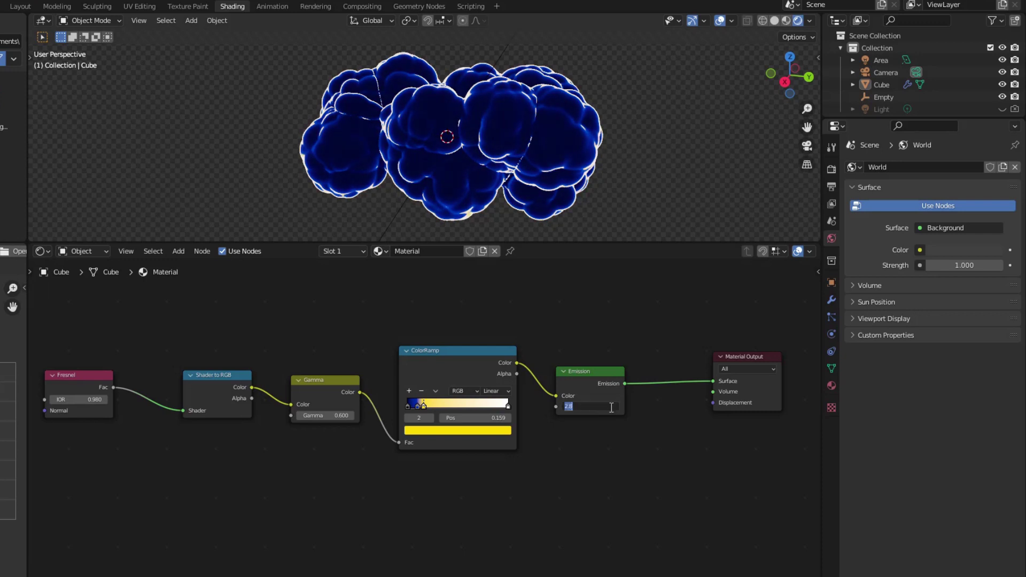
type("1")
key("Return")
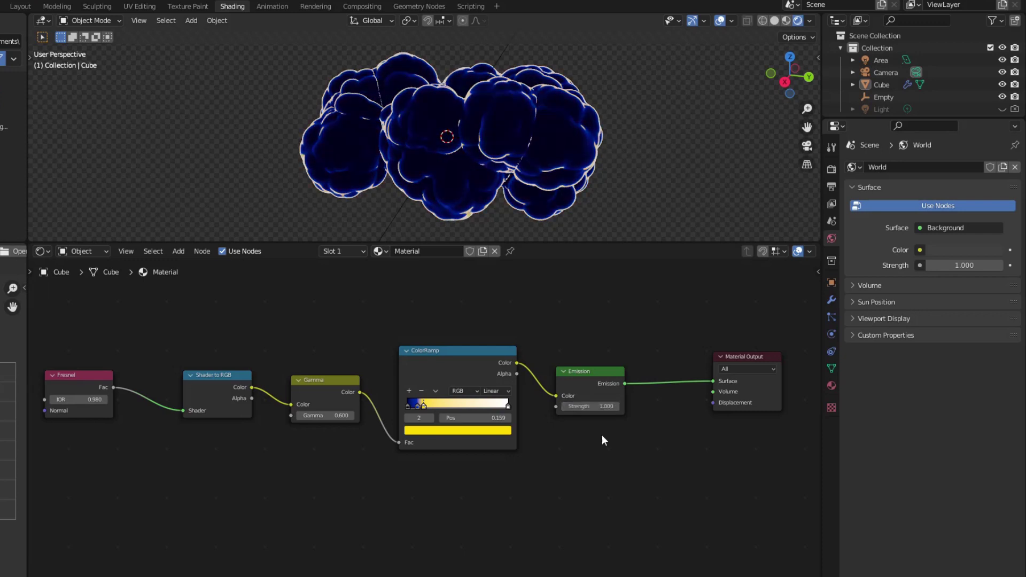
Rename the material to Cloud and begin renaming the Cube object.
left_click(427, 251)
type("Cloud")
left_click(882, 84)
double_click(882, 83)
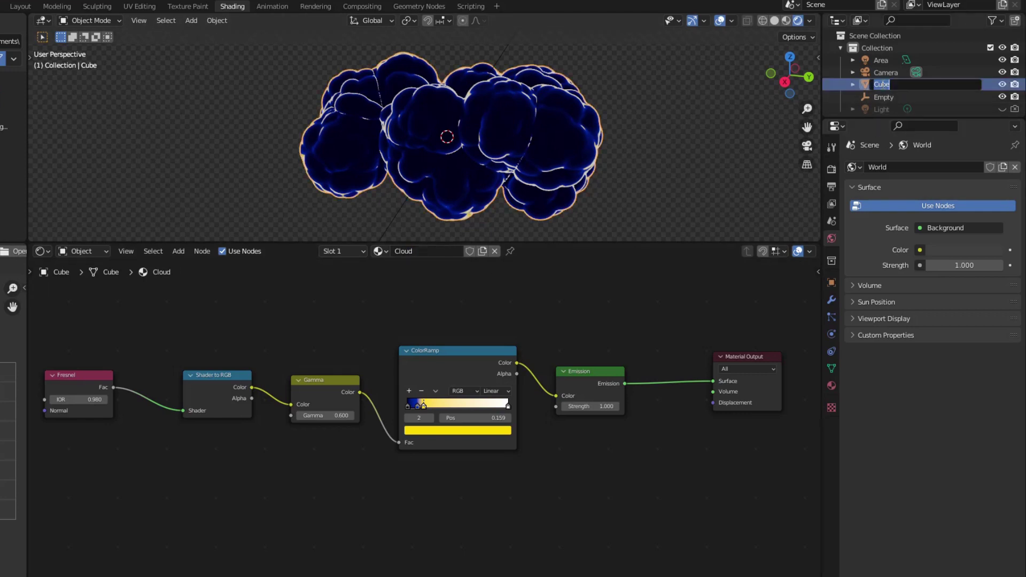
Name the object Cloud and duplicate it in place.
type("Cloud")
key("Return")
key("shift+d")
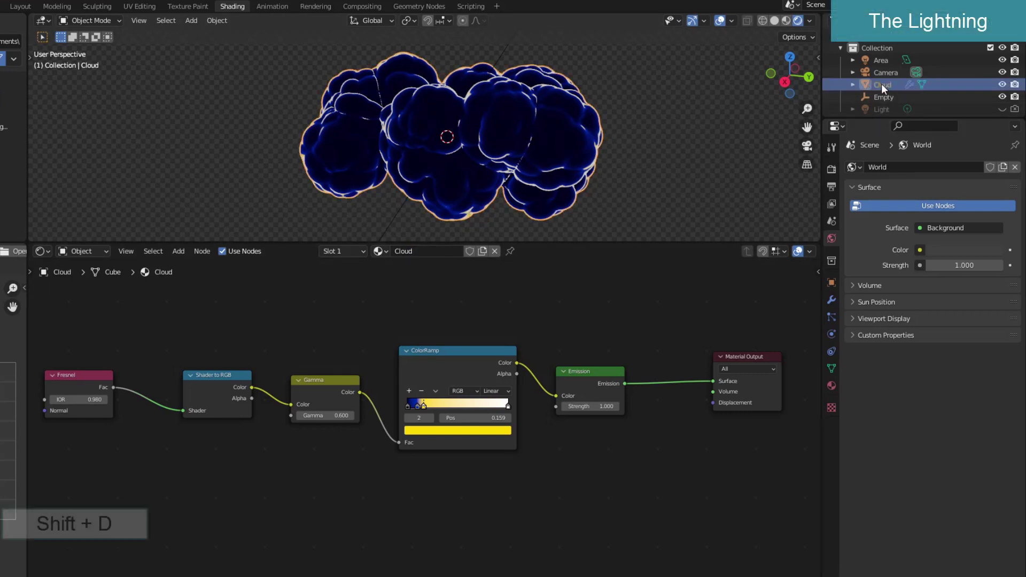
key("shift+d")
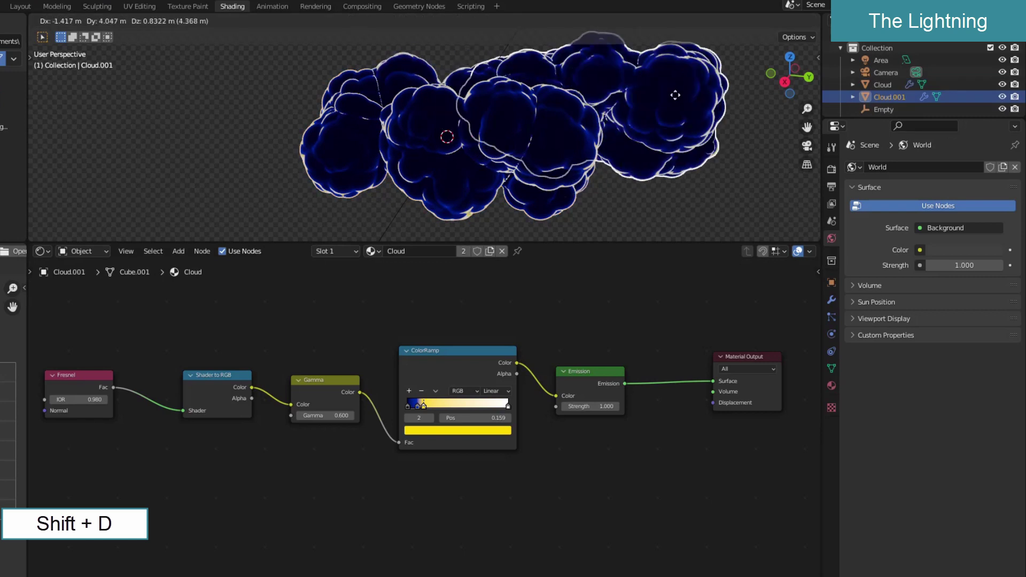
right_click(652, 116)
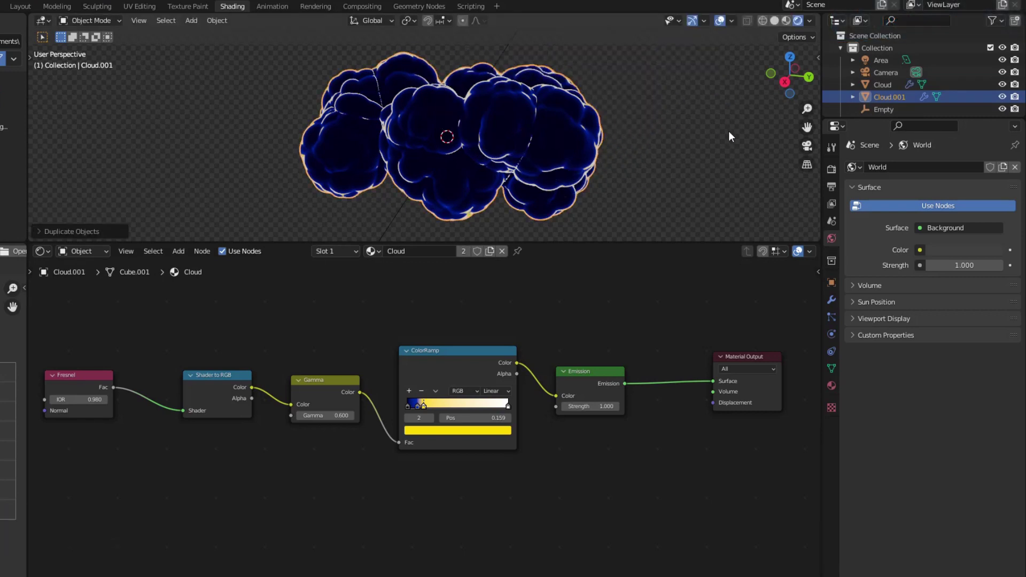
Rename the duplicate Lightning, give it its own Lightning material, and return to Layout.
double_click(887, 97)
scroll(887, 97, "down", 1)
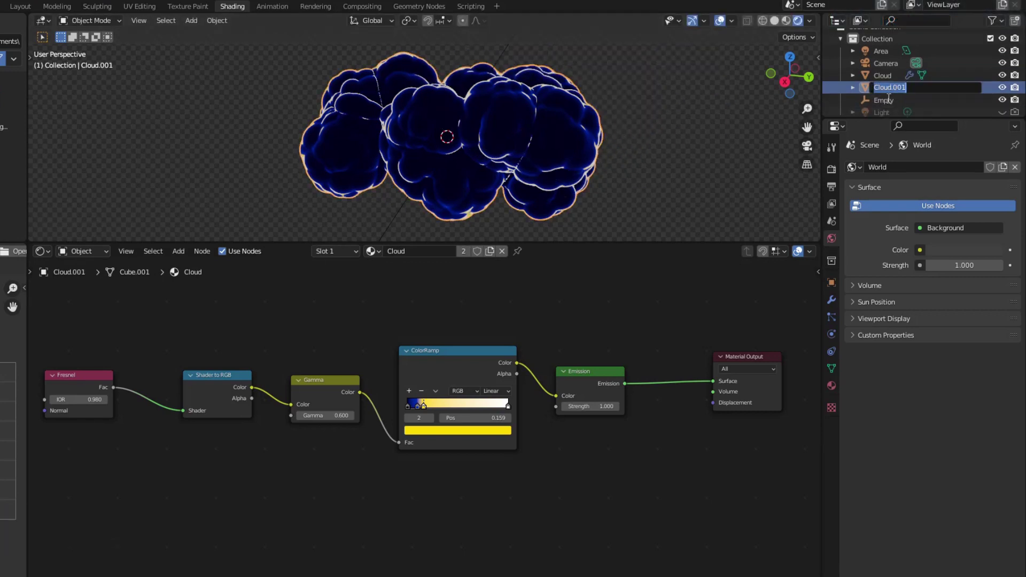
type("Lightning")
key("Return")
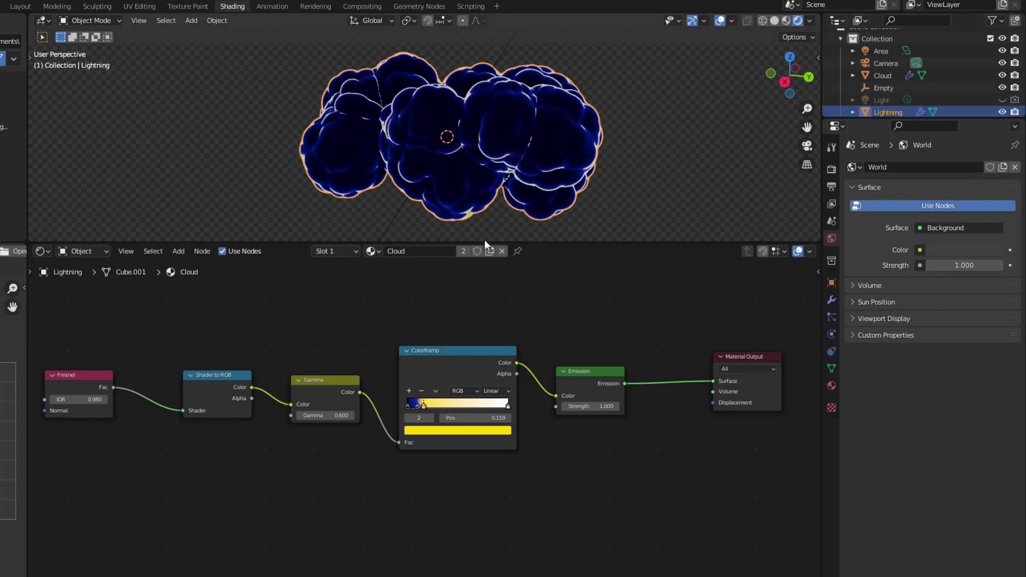
left_click(464, 251)
double_click(444, 250)
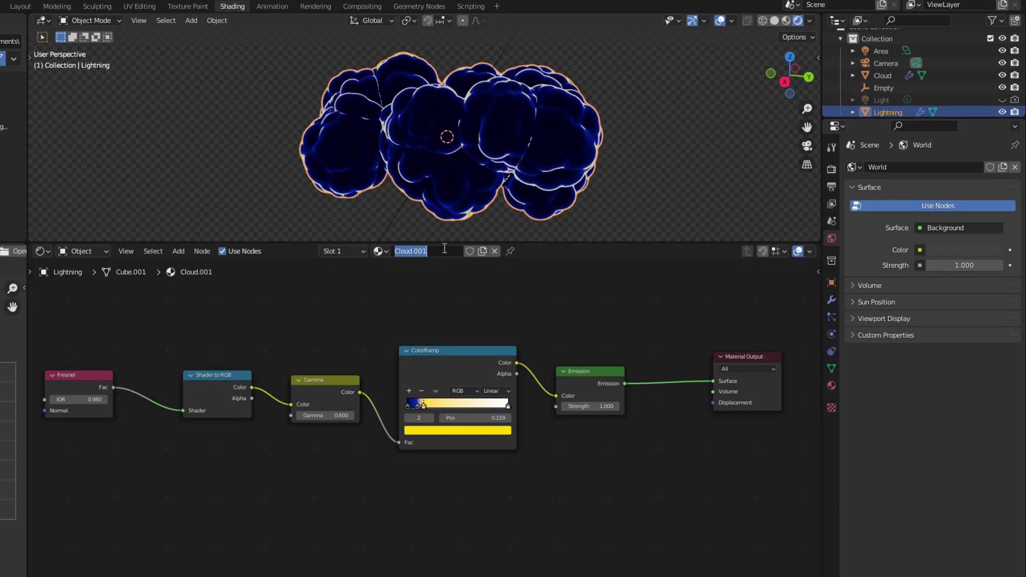
type("Lightning")
left_click(19, 7)
Apply the Lightning object's Subdivision and first Displace modifiers.
middle_click_drag(401, 292, 416, 296)
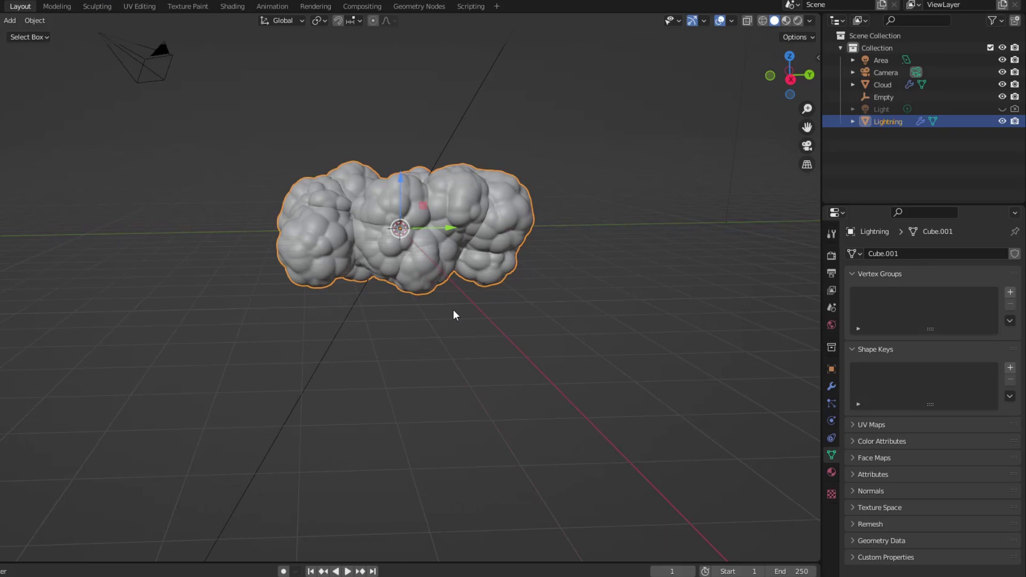
left_click(831, 386)
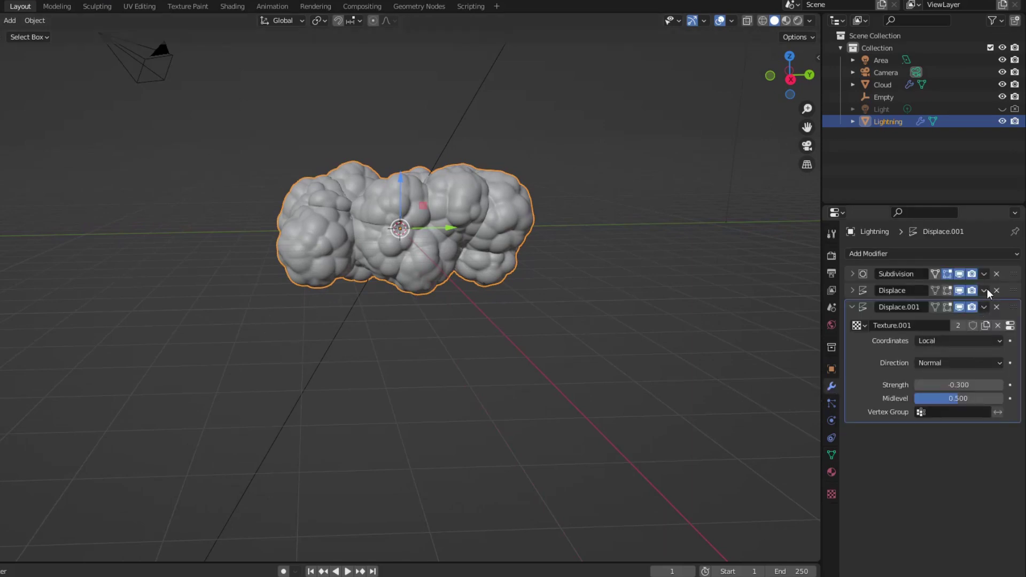
left_click(984, 273)
left_click(947, 289)
left_click(984, 274)
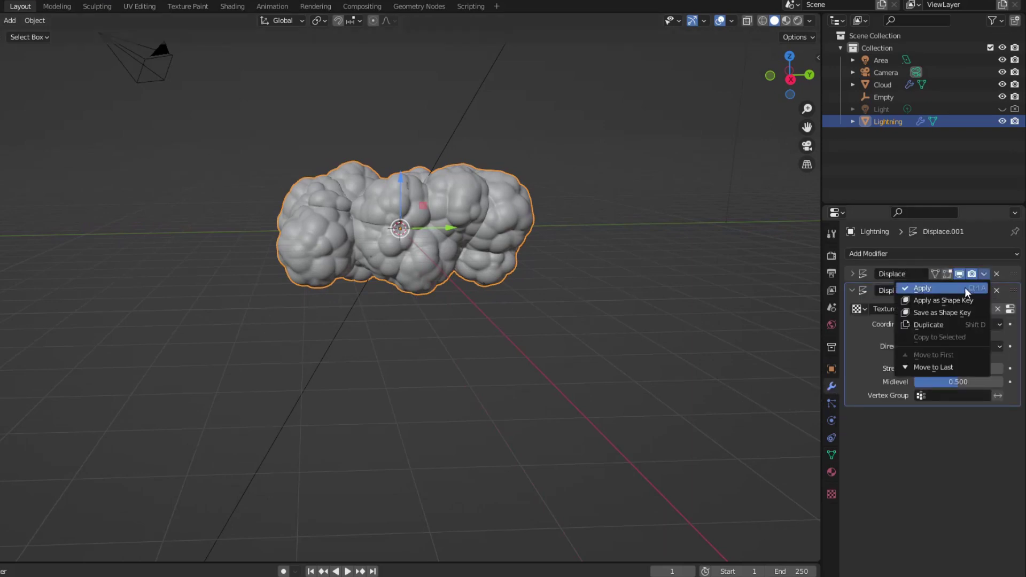
left_click(962, 289)
left_click(984, 274)
Fatten the Lightning mesh slightly outward in Edit Mode with Alt+S.
key("Tab")
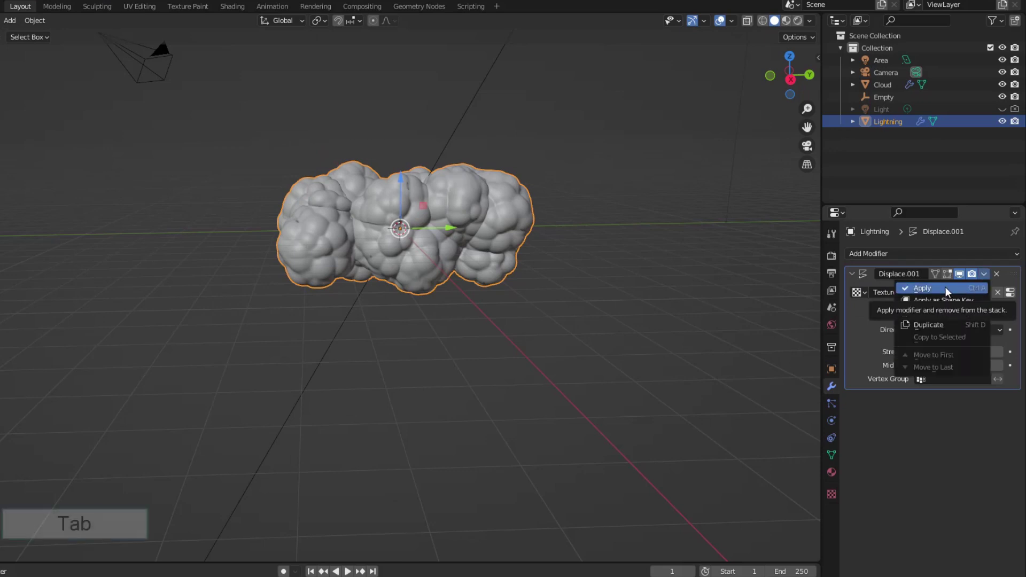
key("Tab")
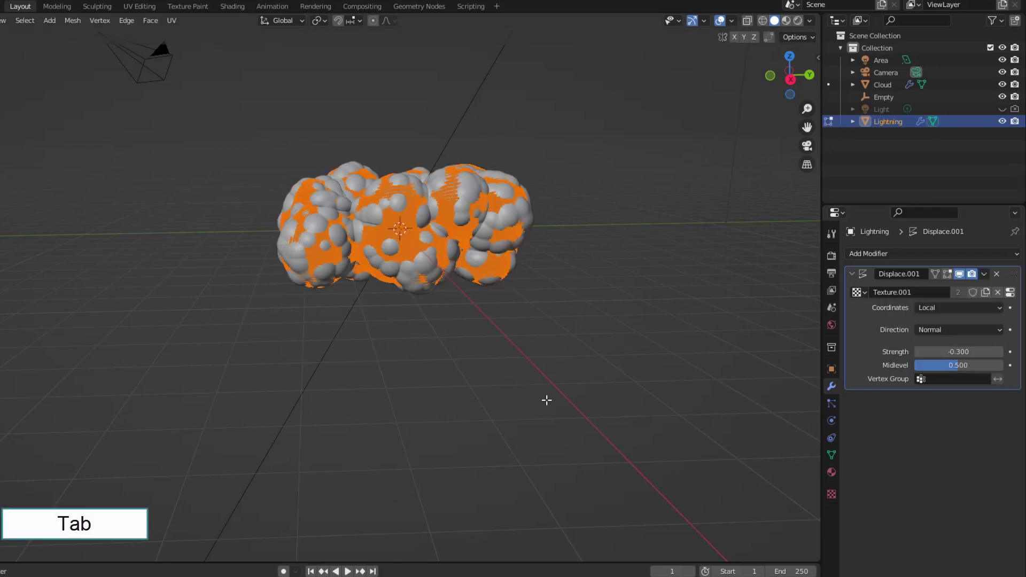
key("alt+s")
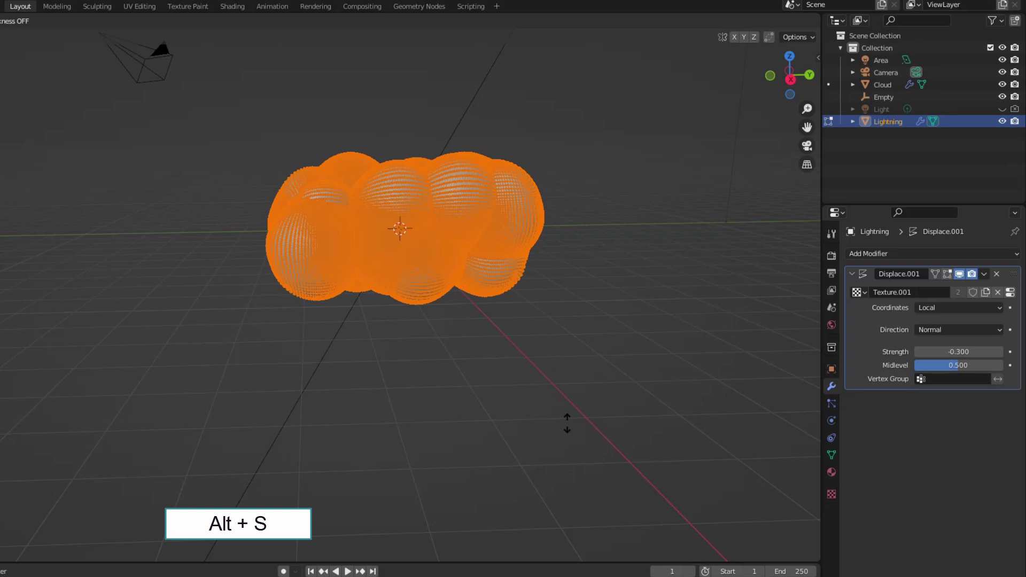
left_click(565, 419)
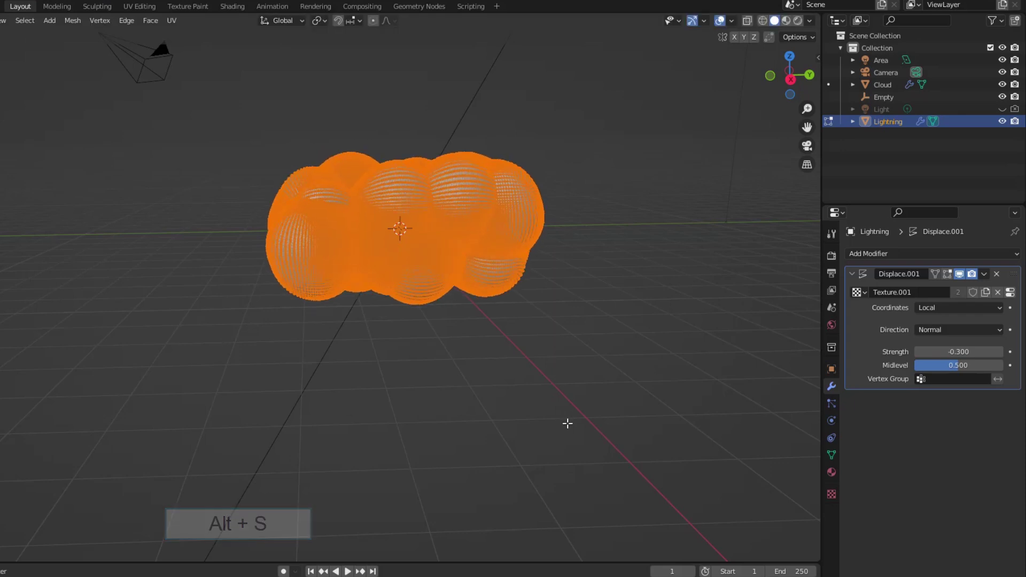
key("Tab")
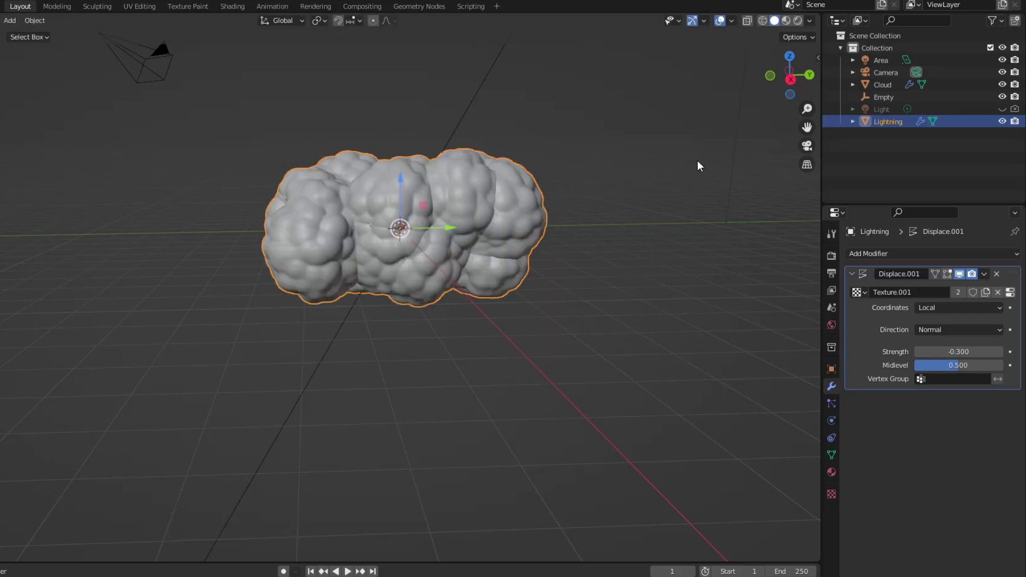
Delete the Fresnel, Shader to RGB, Gamma and ColorRamp nodes, then insert a Mix Shader before Material Output.
left_click(233, 6)
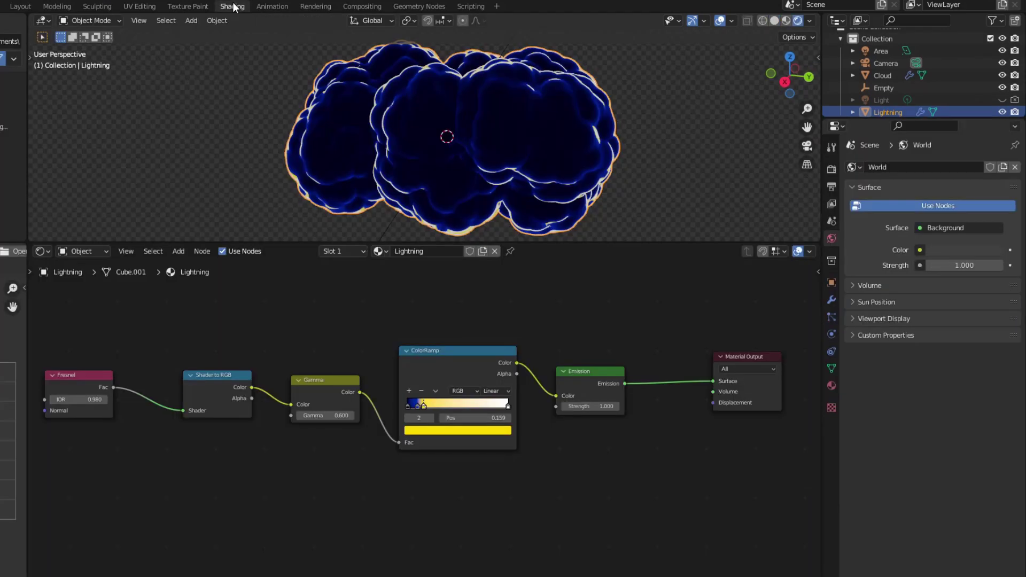
left_click_drag(531, 496, 78, 335)
key("Delete")
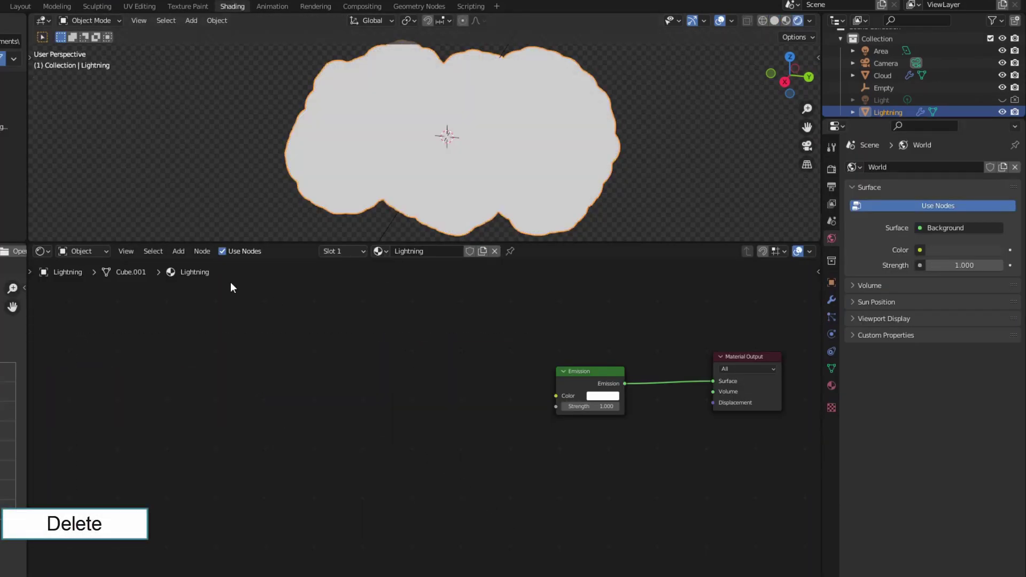
key("shift+a")
type("Mix")
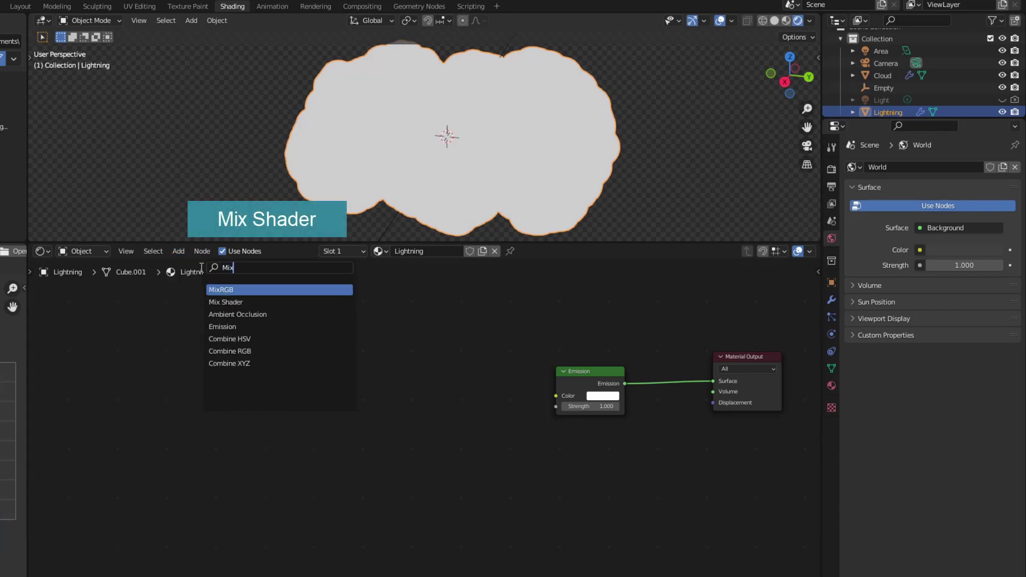
left_click(225, 302)
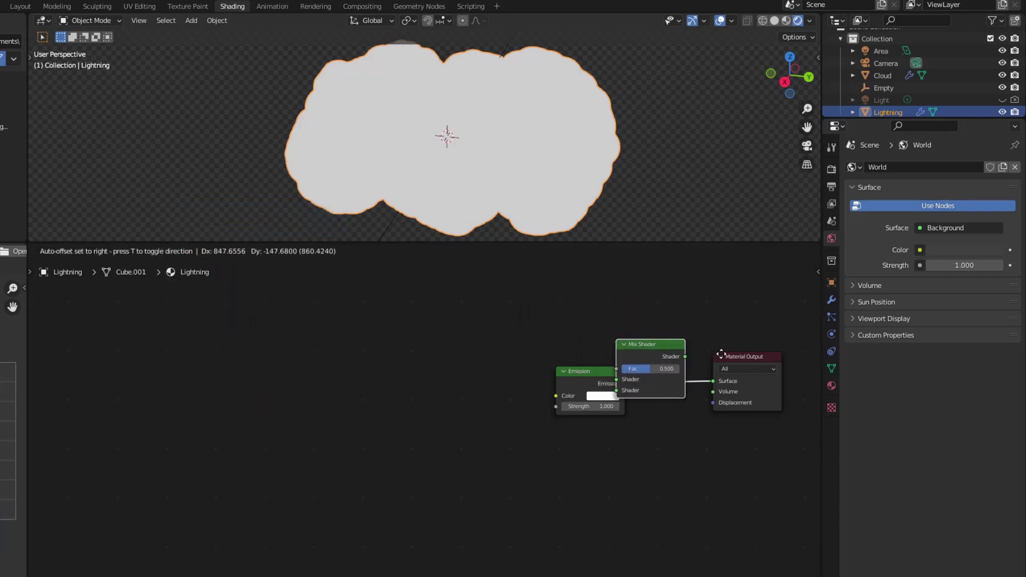
left_click(764, 353)
Add a Voronoi Texture and link its Distance to the Mix Shader factor.
left_click(179, 254)
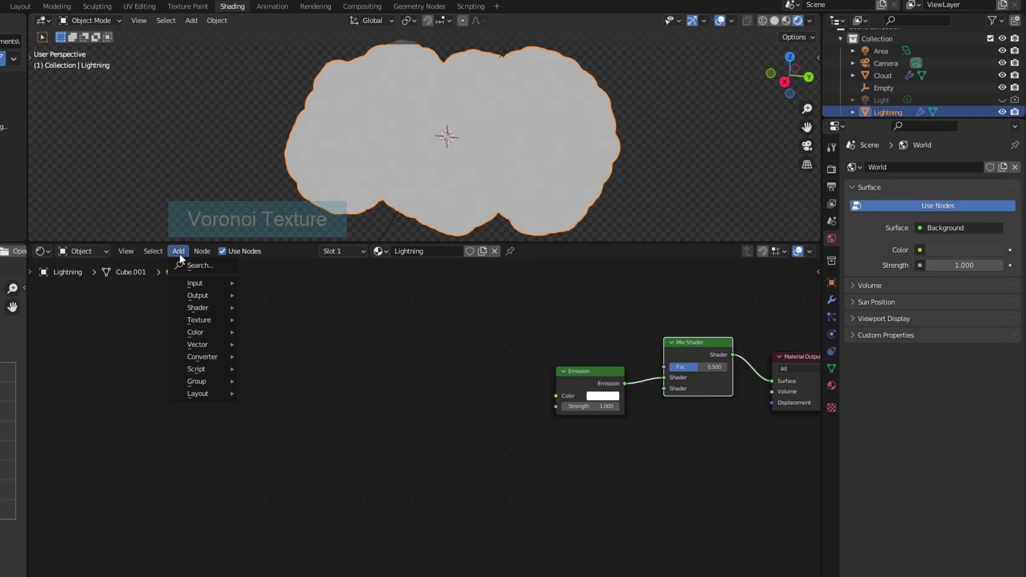
type("Voro")
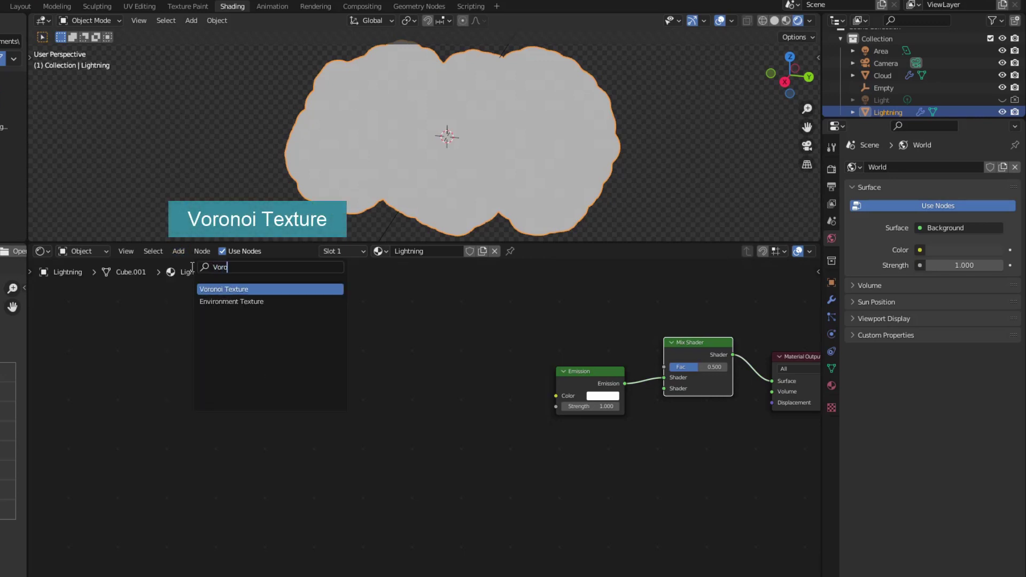
key("Return")
left_click(493, 303)
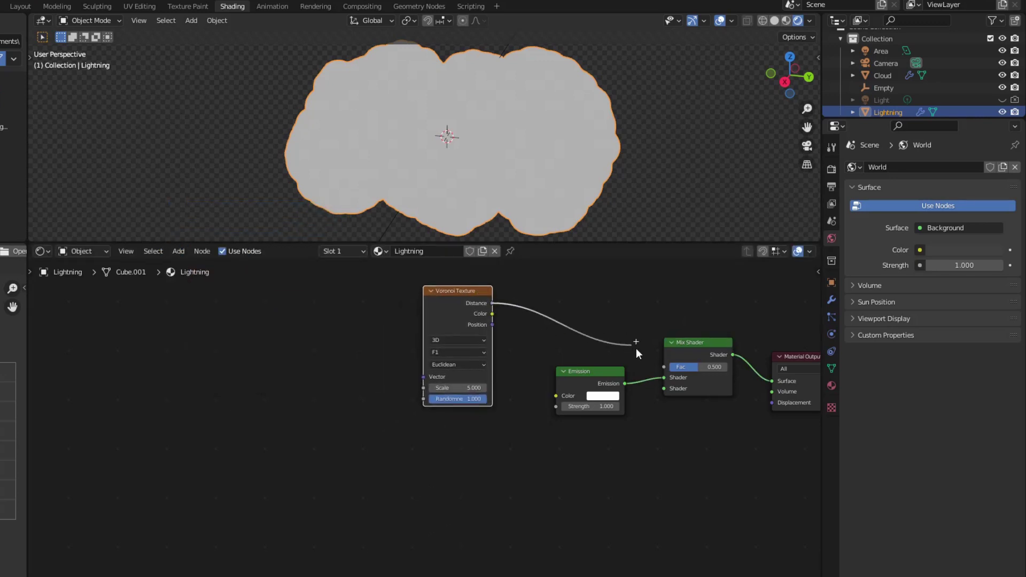
left_click_drag(665, 365, 663, 367)
left_click_drag(483, 291, 441, 292)
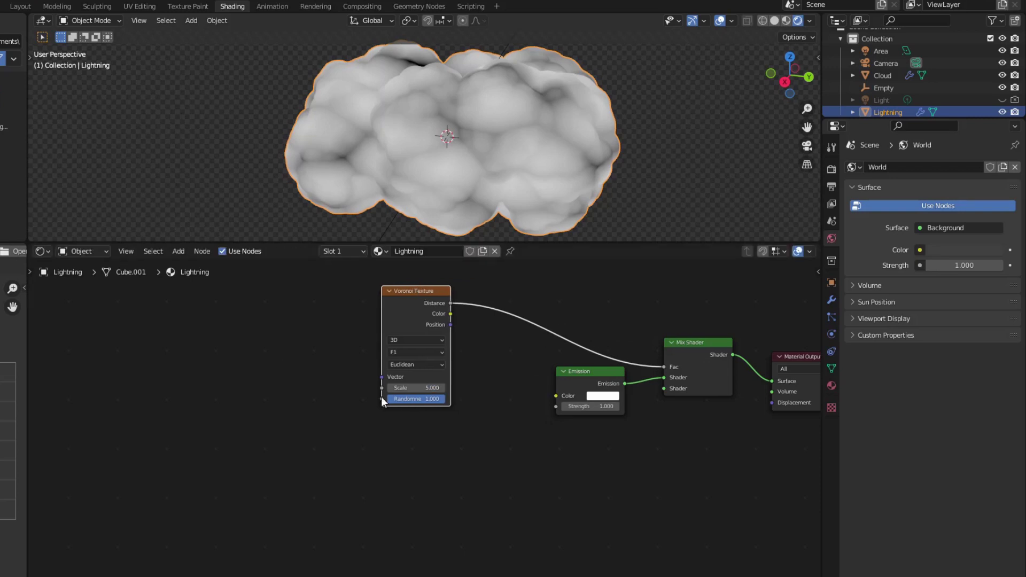
Insert a Constant ColorRamp after the Voronoi with its white stop at 0.400.
left_click(180, 253)
type("color")
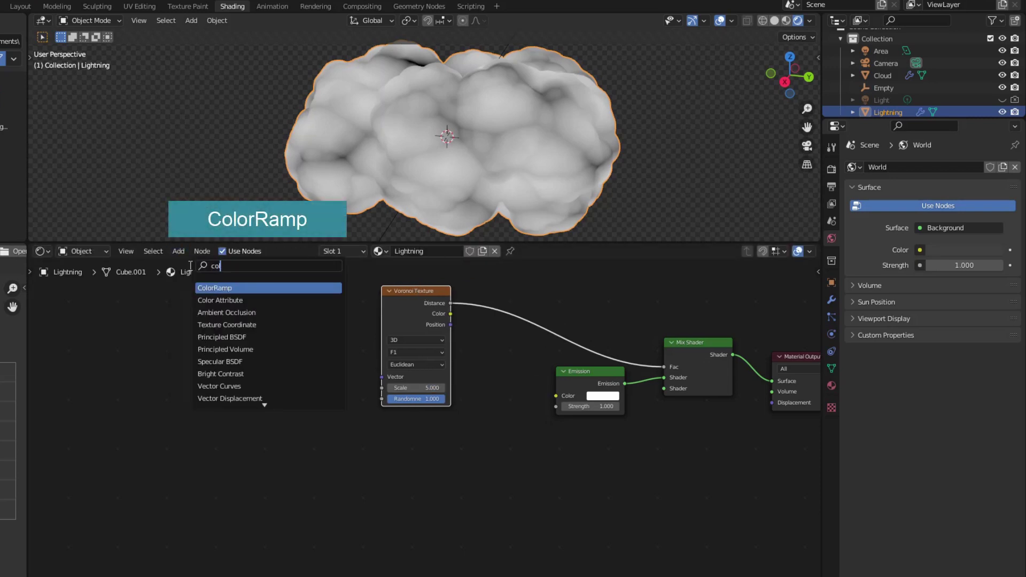
key("Return")
left_click(489, 271)
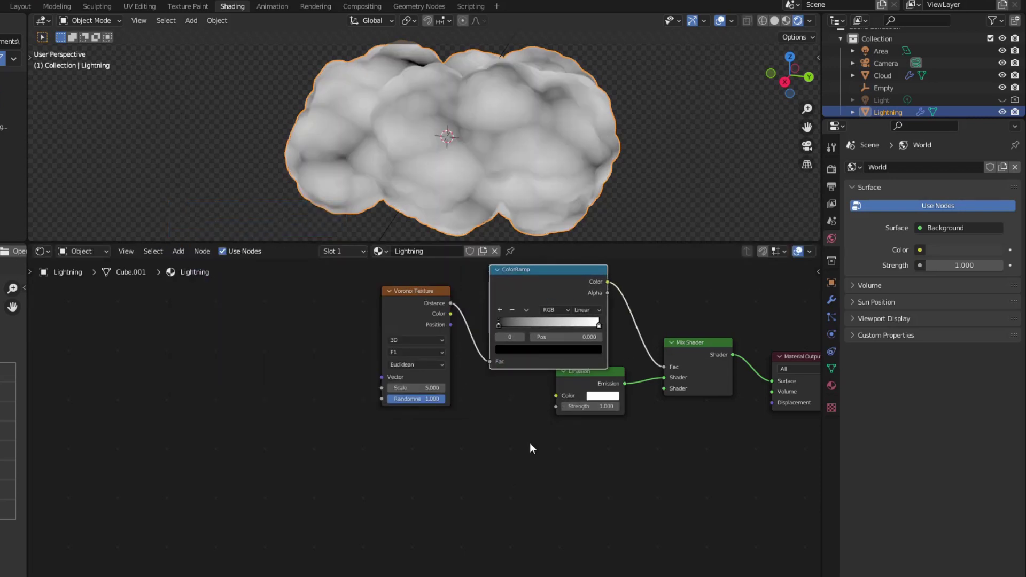
middle_click_drag(530, 442, 517, 499)
left_click(419, 350)
left_click(478, 347, "shift")
key("g")
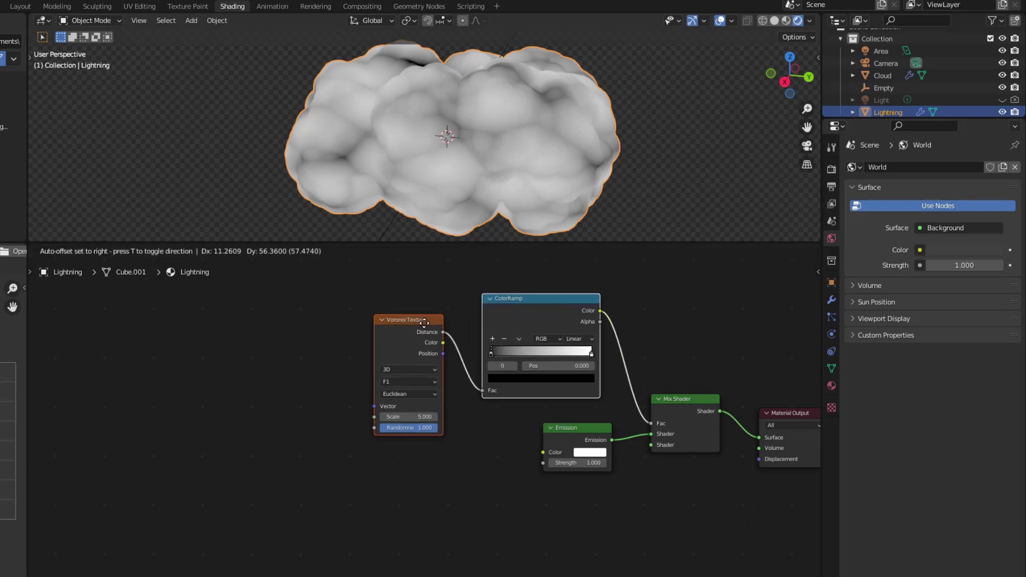
left_click(486, 321)
left_click(579, 340)
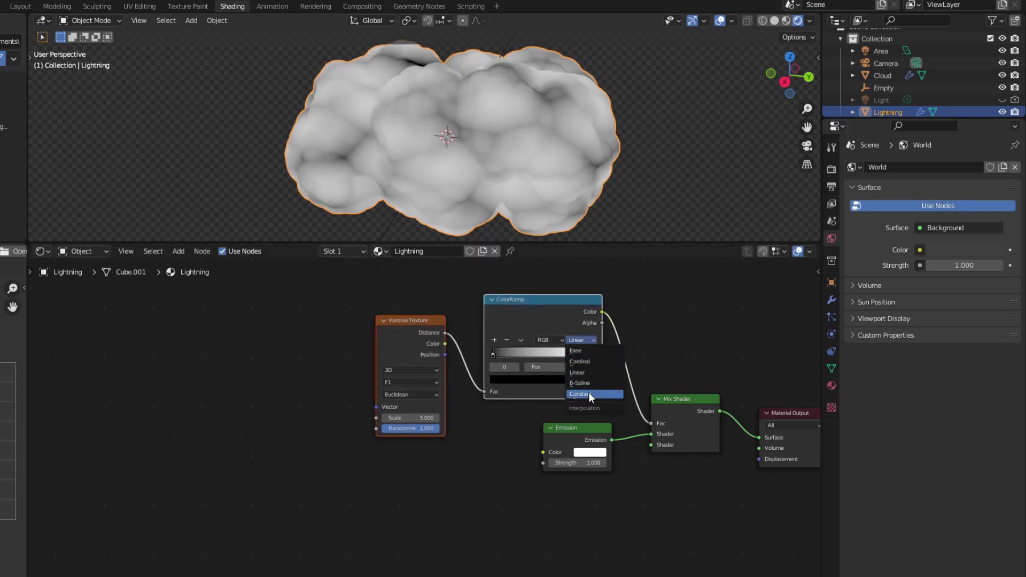
left_click(588, 394)
left_click_drag(590, 354, 527, 358)
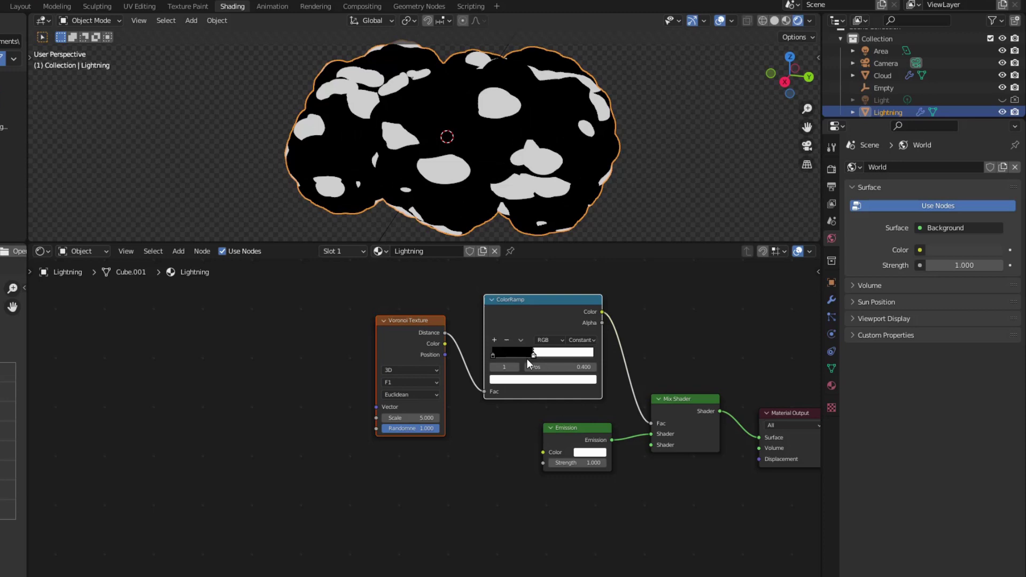
Add a Transparent BSDF feeding the Mix Shader's second shader input.
left_click(179, 252)
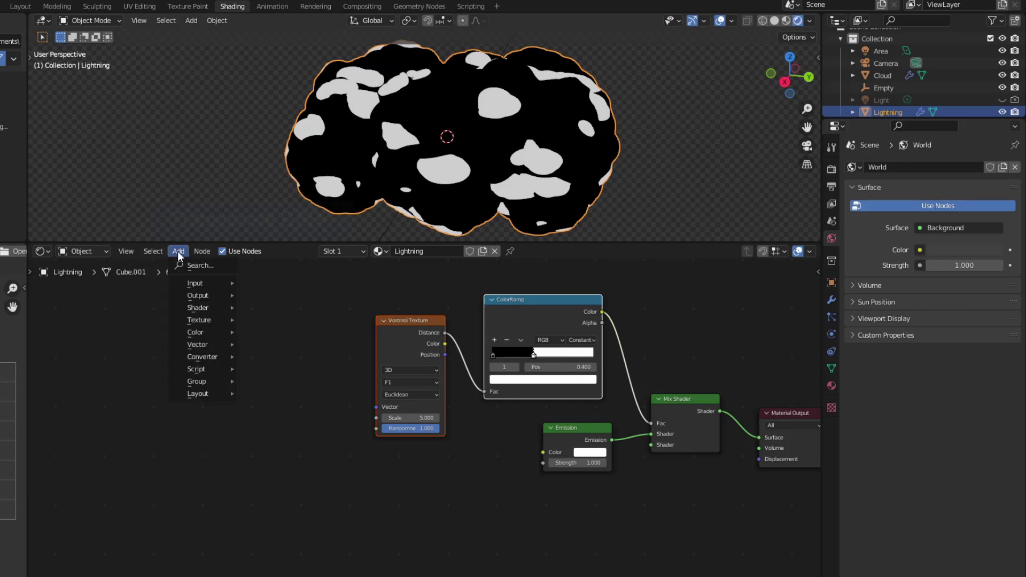
left_click(184, 262)
type("tran")
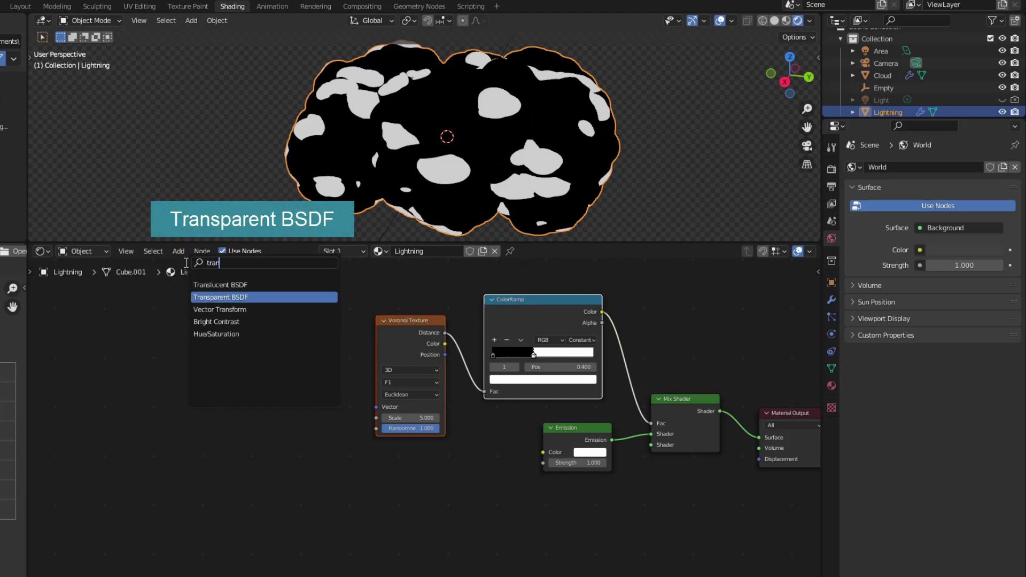
left_click(224, 297)
left_click(632, 526)
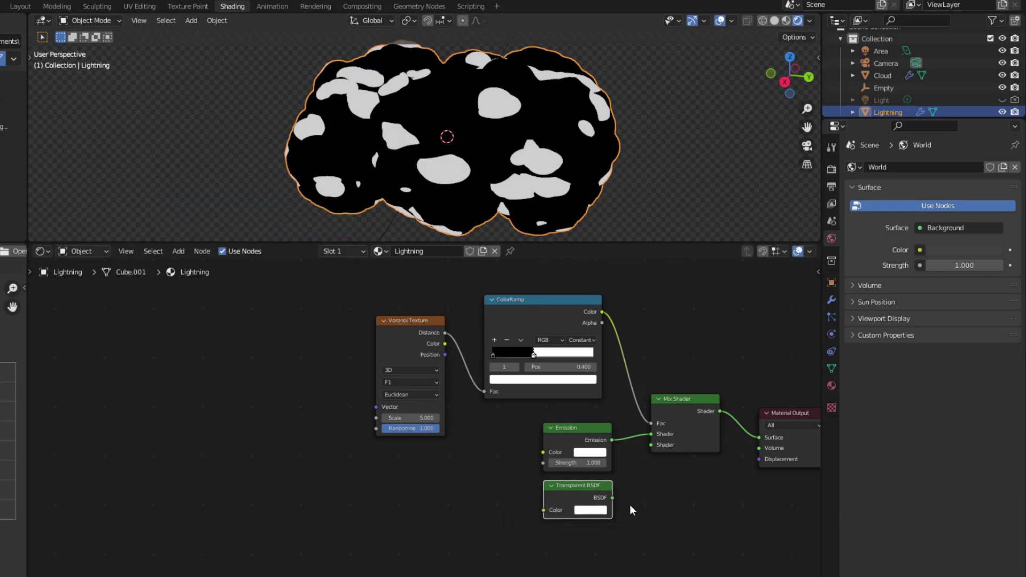
left_click_drag(644, 448, 646, 447)
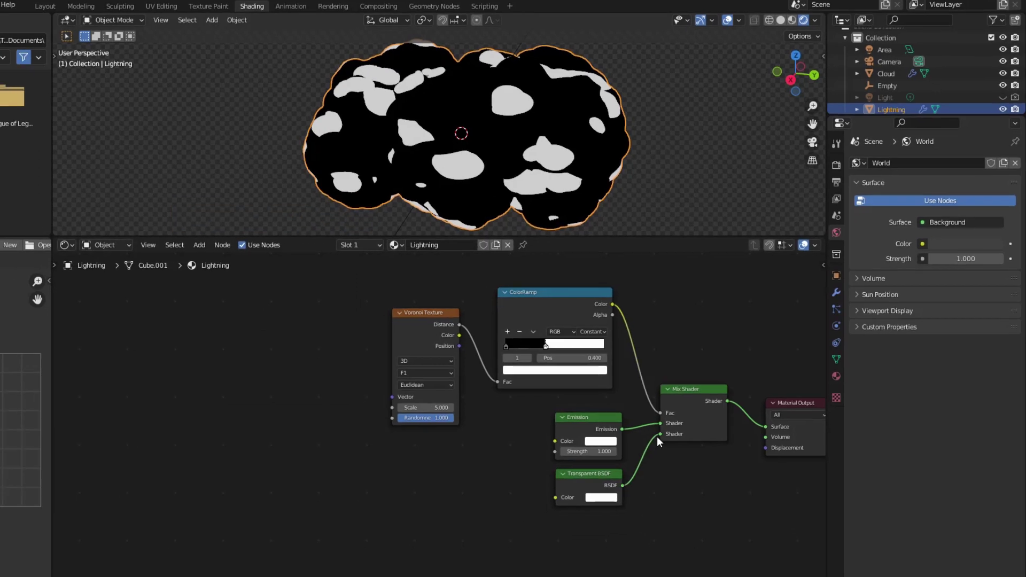
Set the material's Blend Mode to Alpha Blend and Shadow Mode to Alpha Clip.
left_click(840, 366)
left_click(953, 397)
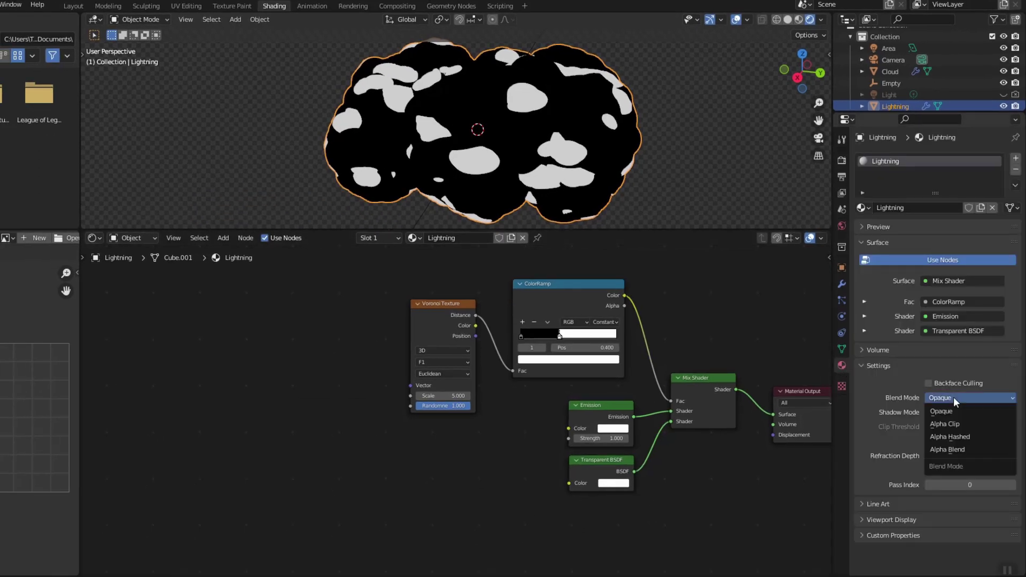
left_click(950, 450)
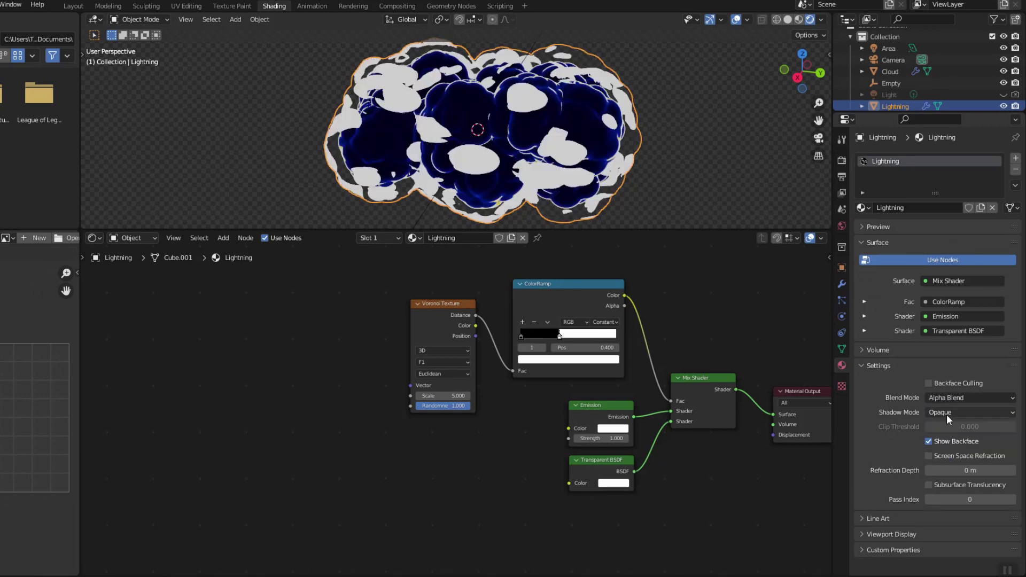
left_click(947, 414)
left_click(952, 452)
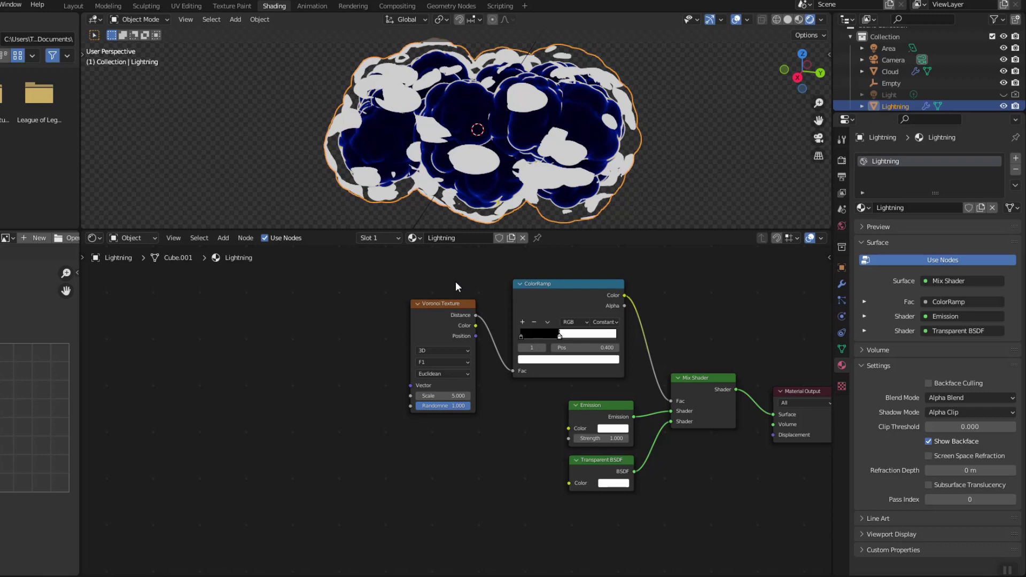
Insert an Invert node between the ColorRamp and the Mix Shader factor.
left_click(558, 287, "shift")
left_click_drag(557, 284, 459, 275)
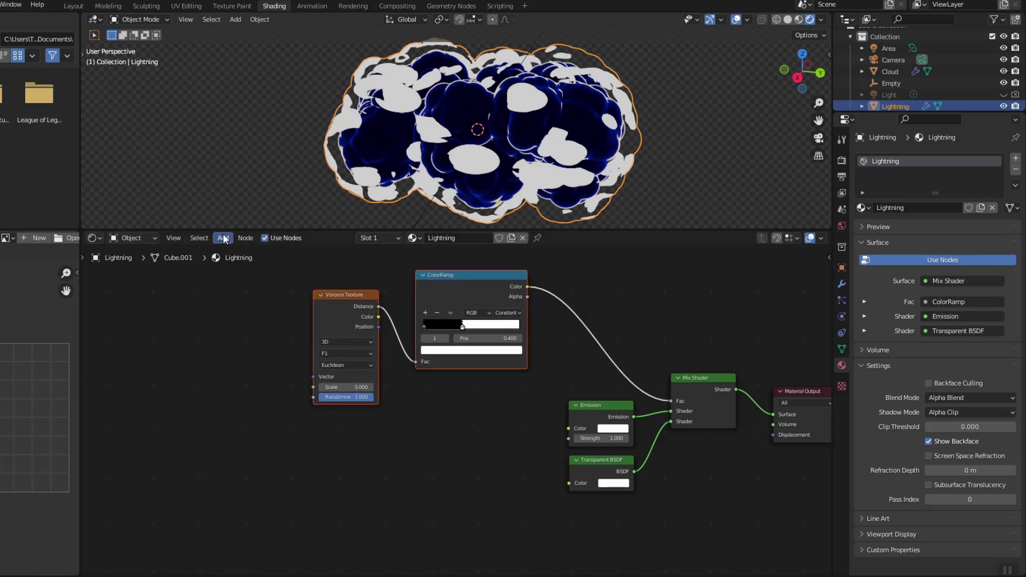
left_click(223, 239)
left_click(230, 248)
type("inv")
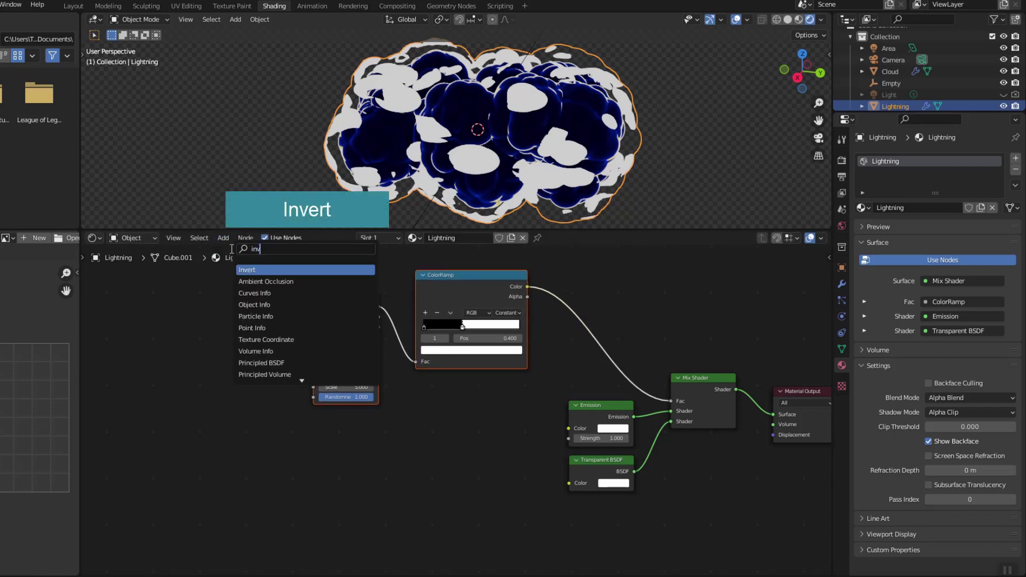
key("Return")
left_click(645, 315)
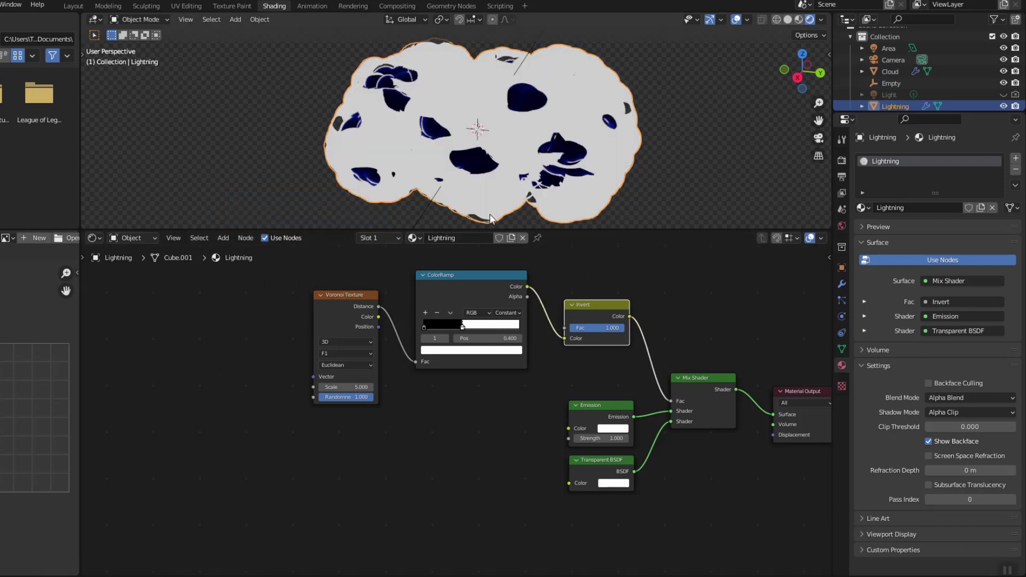
middle_click_drag(345, 312, 505, 339)
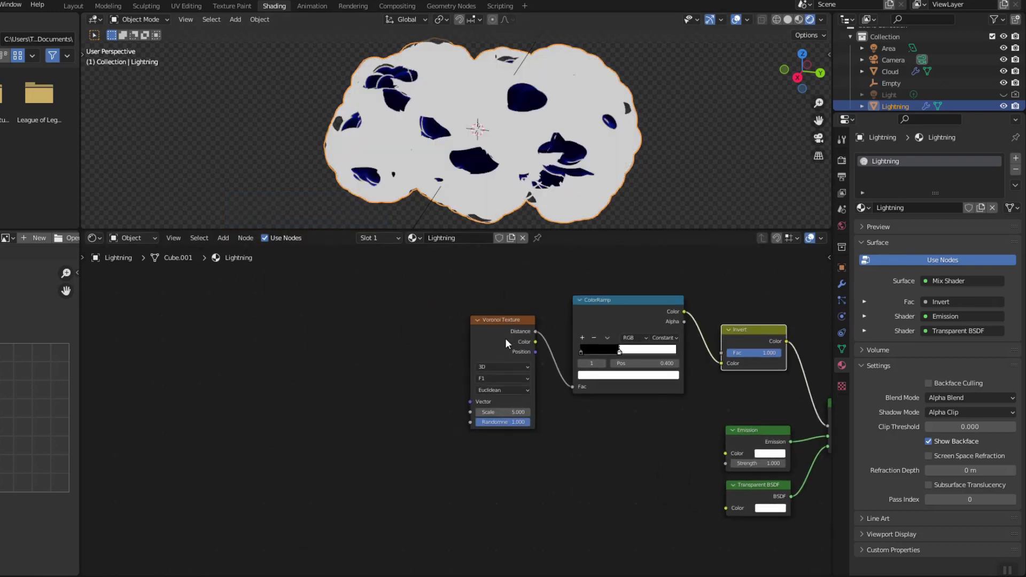
Add Texture Coordinate and Mapping nodes to the Voronoi texture with Ctrl+T.
left_click_drag(505, 338, 331, 322)
key("ctrl+t")
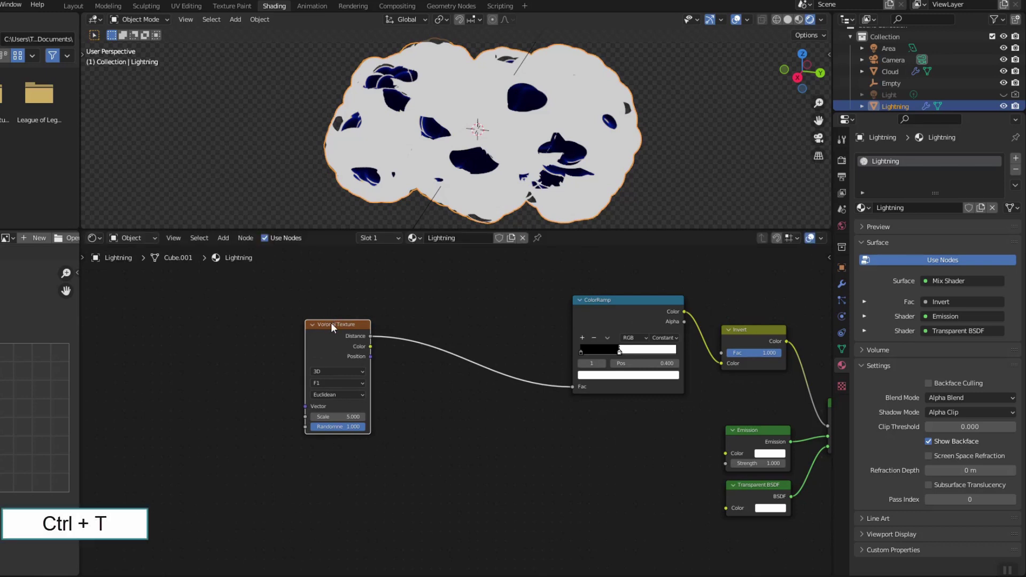
middle_click_drag(322, 344, 357, 340)
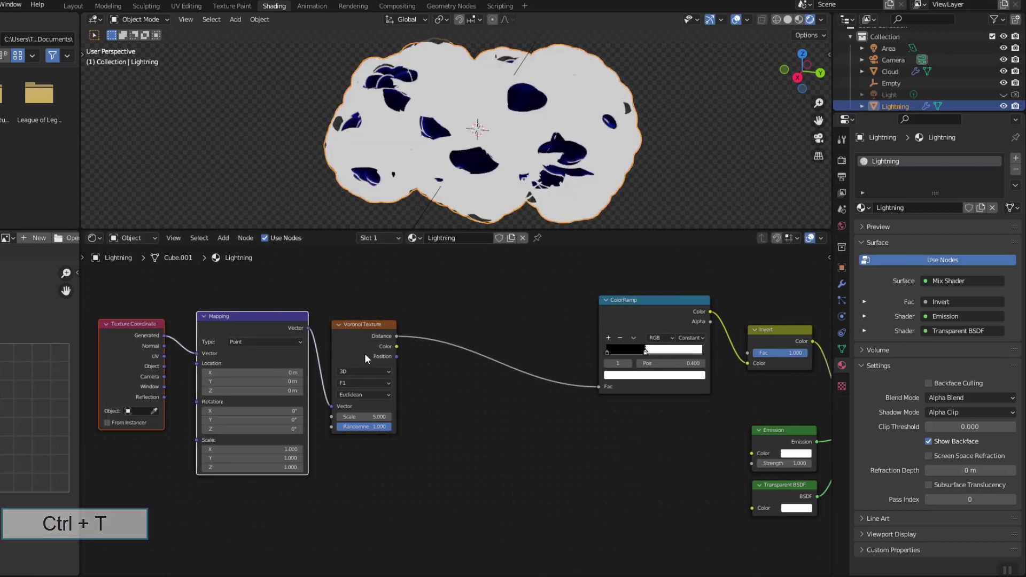
Duplicate the Mapping–Voronoi pair, feed it Generated coordinates, and set its Scale to 3.000.
left_click_drag(240, 309, 361, 378)
key("shift+d")
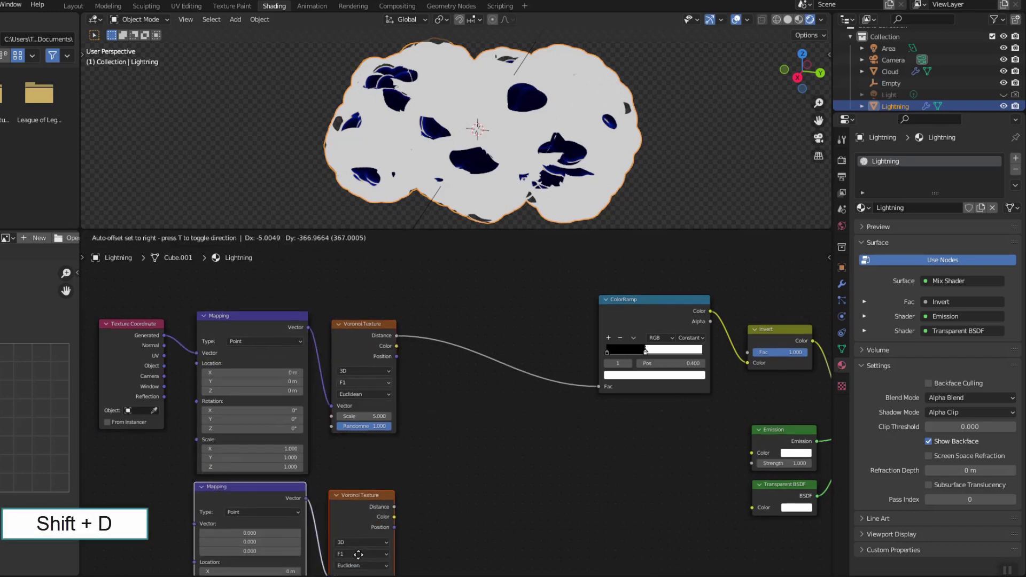
left_click(364, 493)
scroll(428, 373, "down", 2)
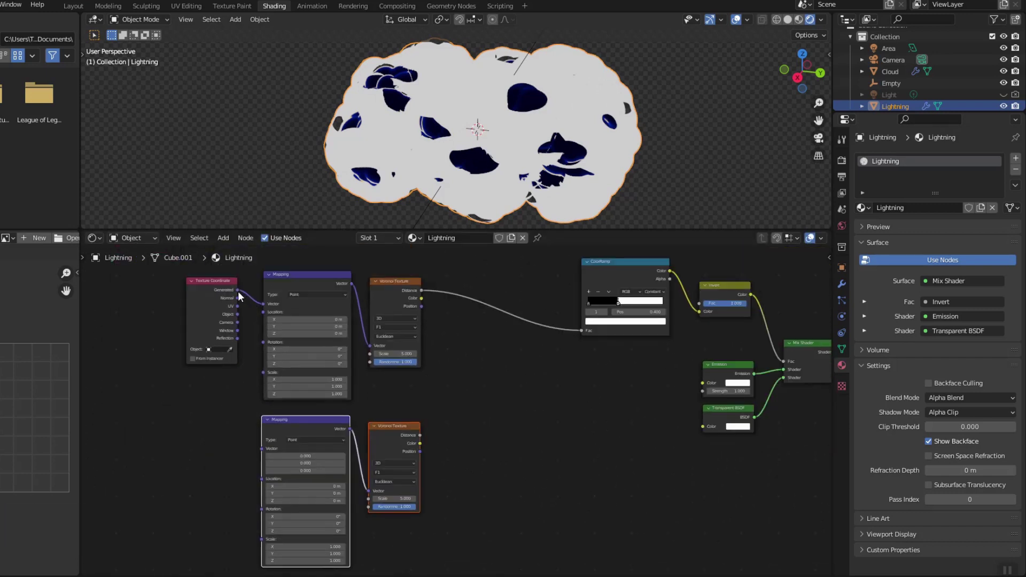
left_click_drag(238, 290, 260, 448)
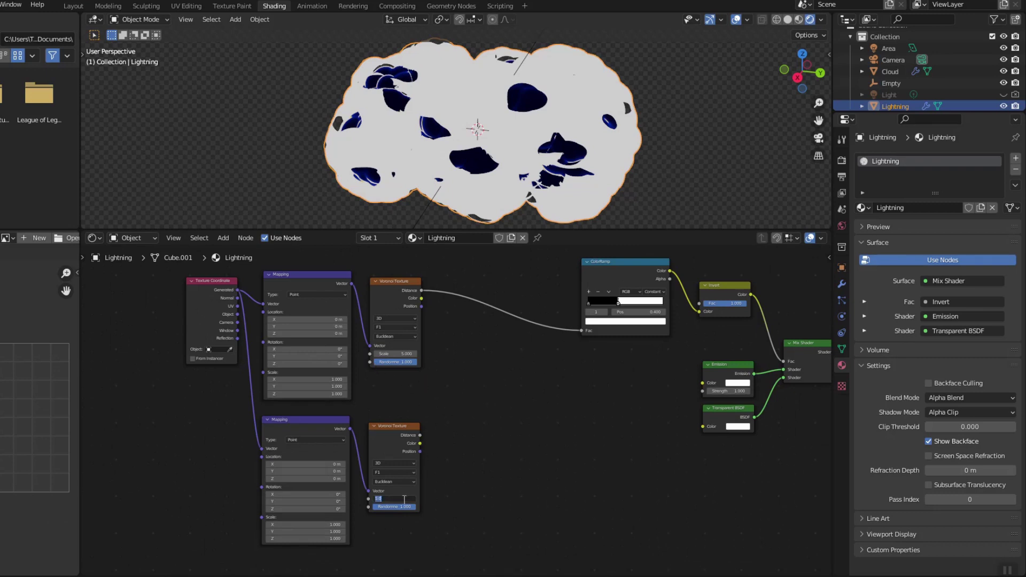
left_click_drag(403, 499, 395, 499)
scroll(393, 489, "up", 3)
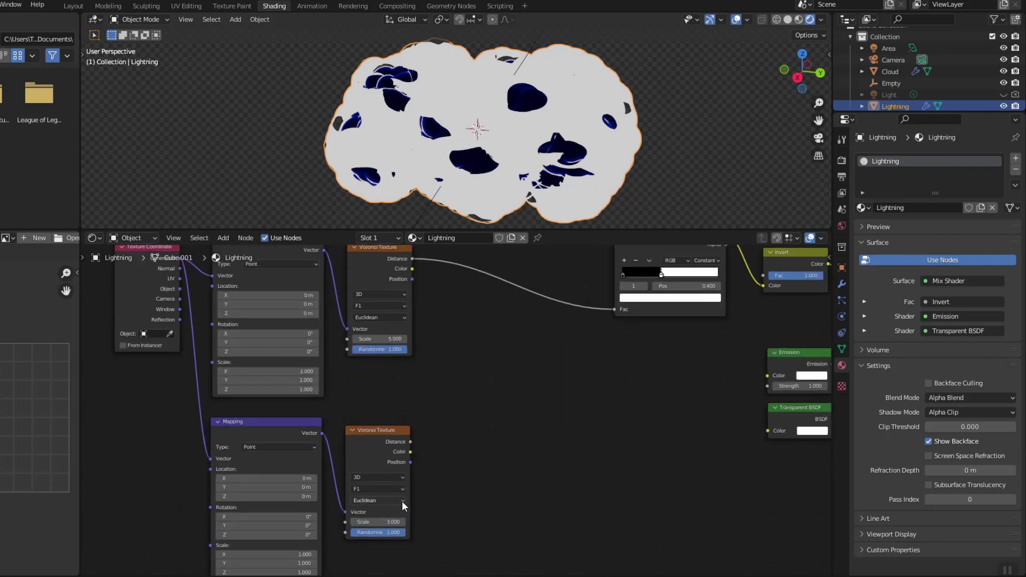
Add a MixRGB node to the material.
left_click(221, 238)
type("mix")
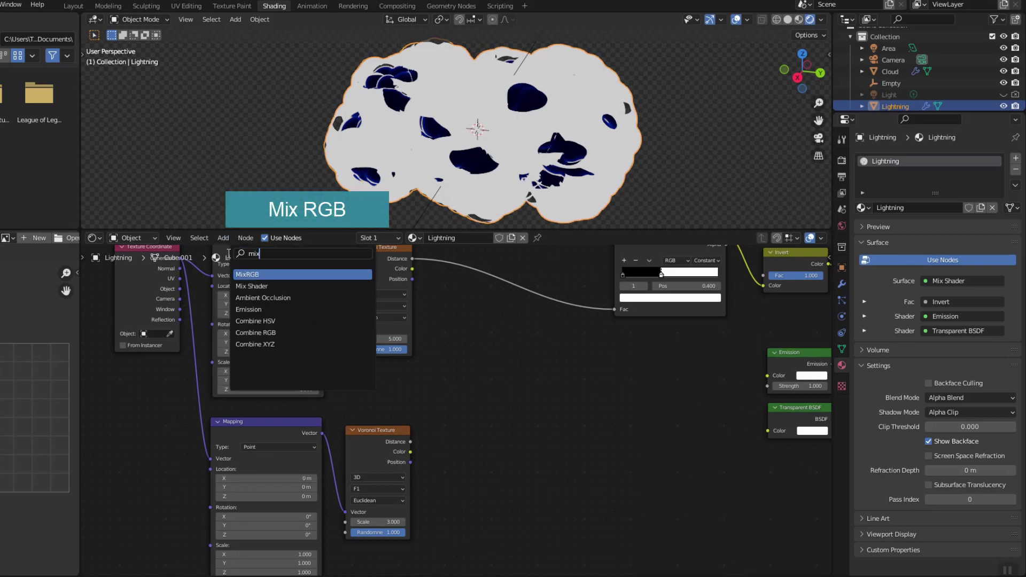
key("Return")
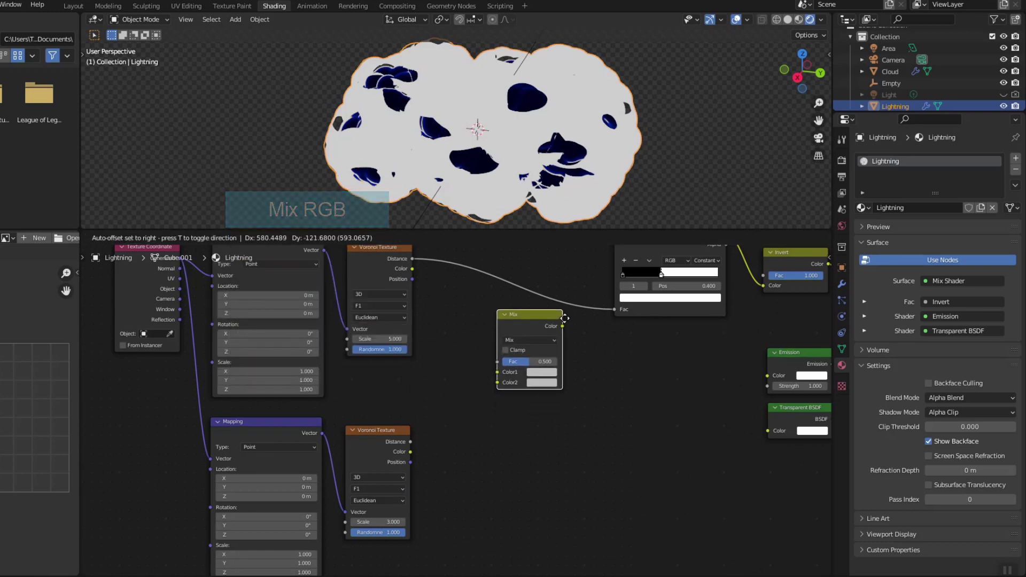
Drop the Mix node on the upper Voronoi link and wire the lower Voronoi's Distance to Color2.
left_click(540, 291)
left_click_drag(514, 289, 521, 326)
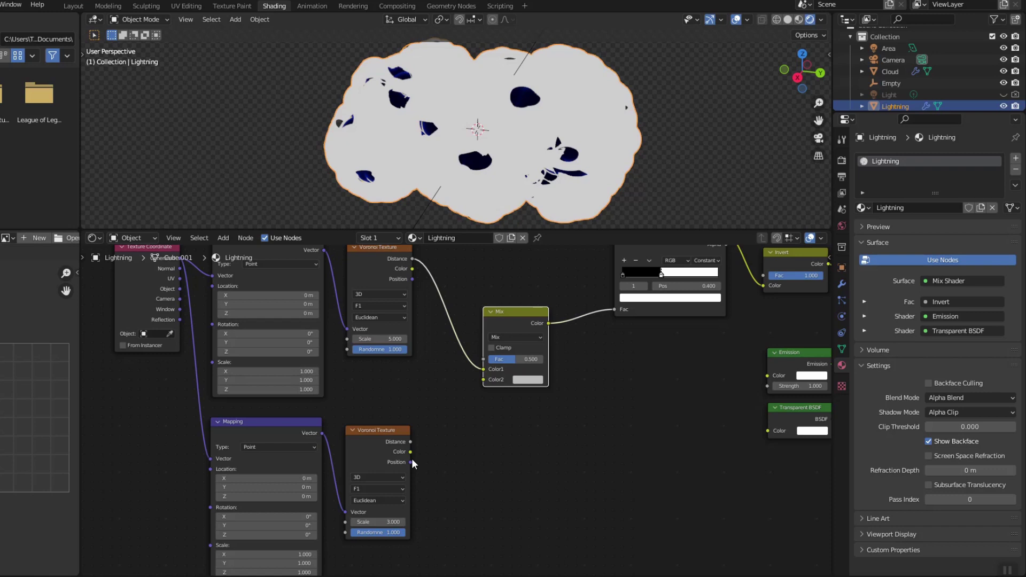
left_click(411, 441)
left_click_drag(489, 381, 490, 381)
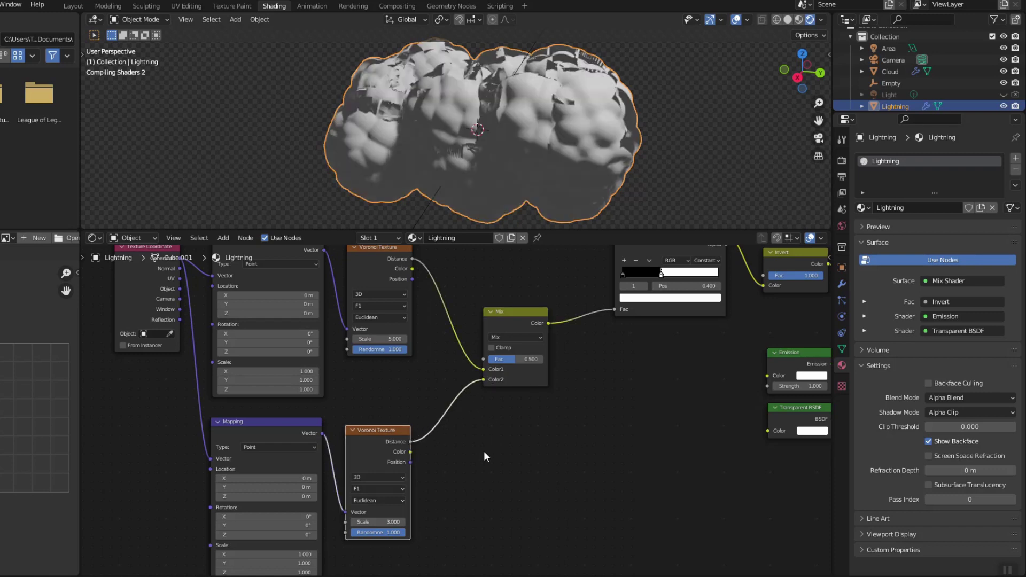
Duplicate the ColorRamp twice, placing one copy after each Voronoi texture.
key("Home")
left_click_drag(406, 535, 203, 291)
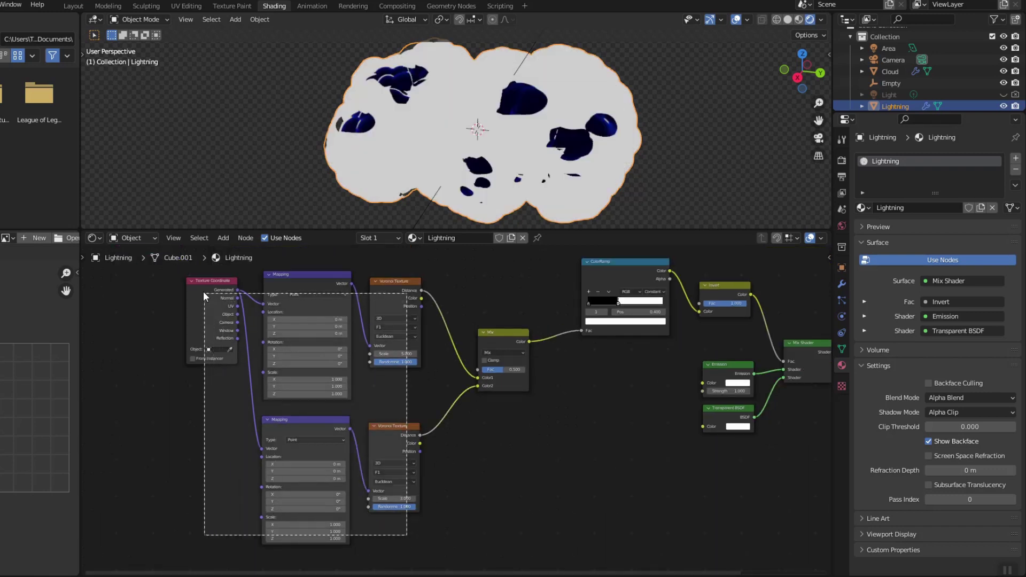
left_click_drag(378, 287, 239, 301)
left_click(617, 262)
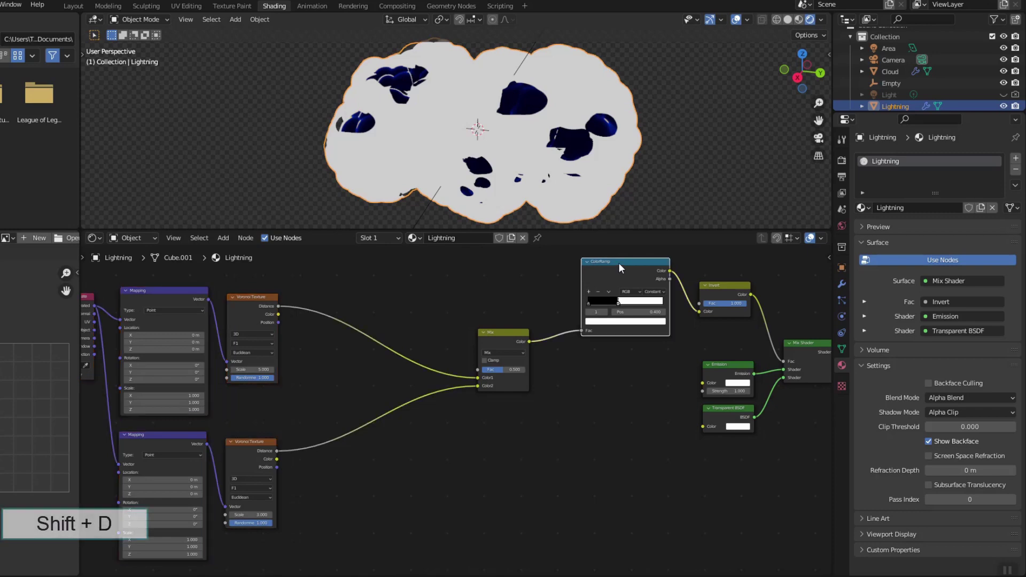
key("shift+d")
left_click(358, 285)
key("shift+d")
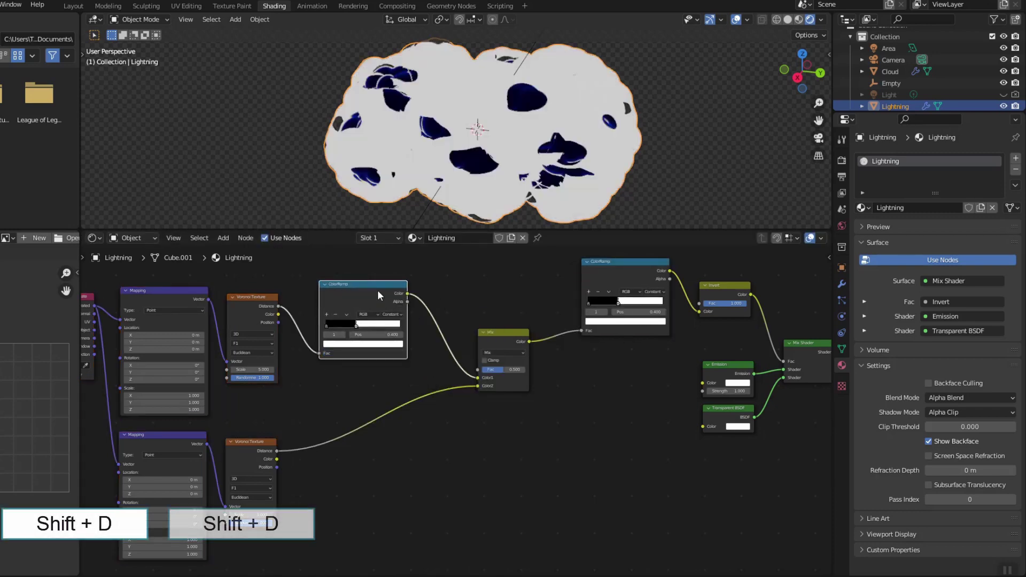
left_click(377, 403)
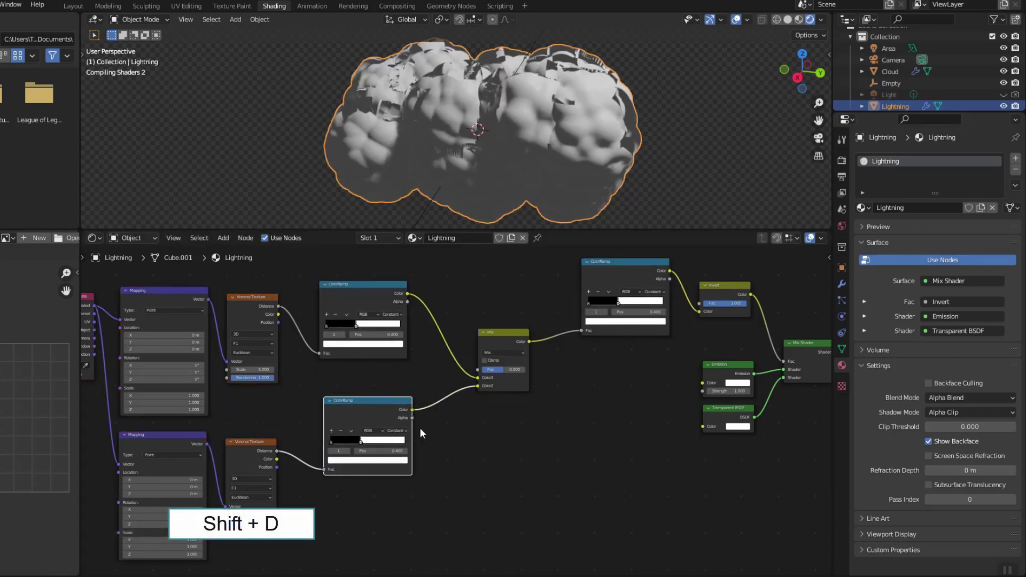
Move the white stops to 0.755 on the lower ramp and 0.814 on the upper.
scroll(533, 481, "up", 2)
middle_click_drag(534, 482, 594, 491)
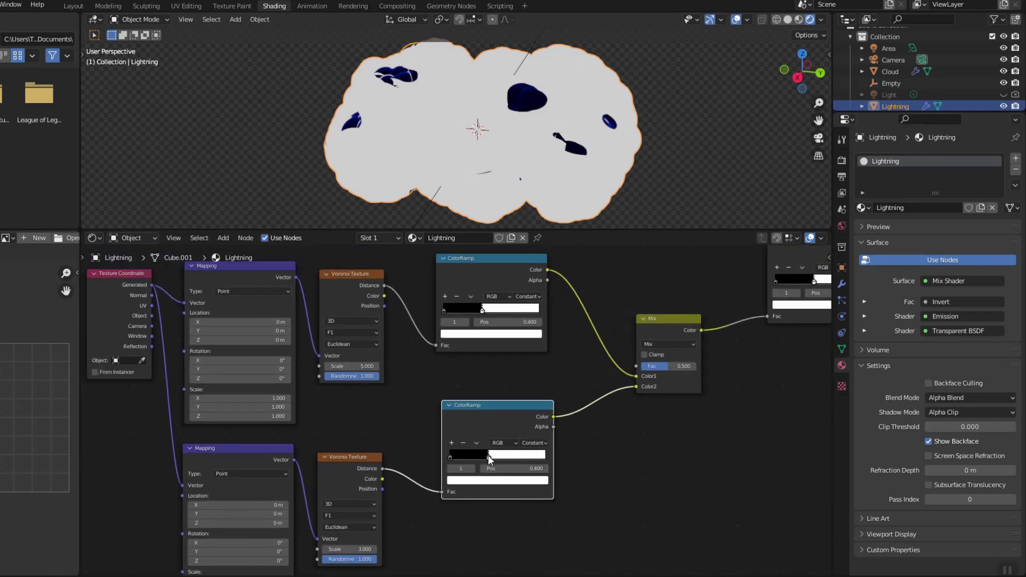
left_click_drag(488, 454, 523, 457)
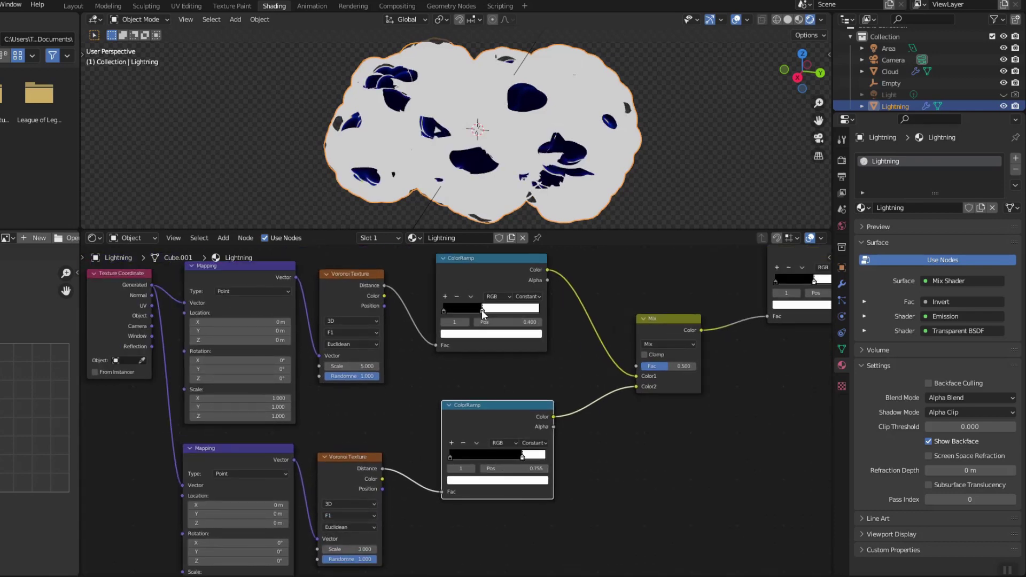
left_click_drag(482, 310, 527, 319)
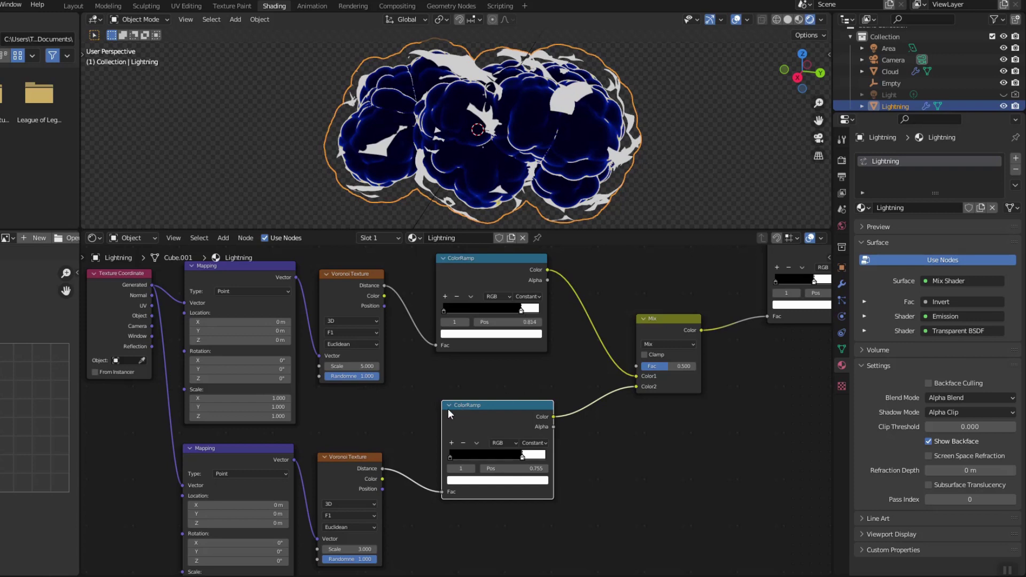
middle_click_drag(415, 395, 538, 396)
scroll(537, 396, "down", 1)
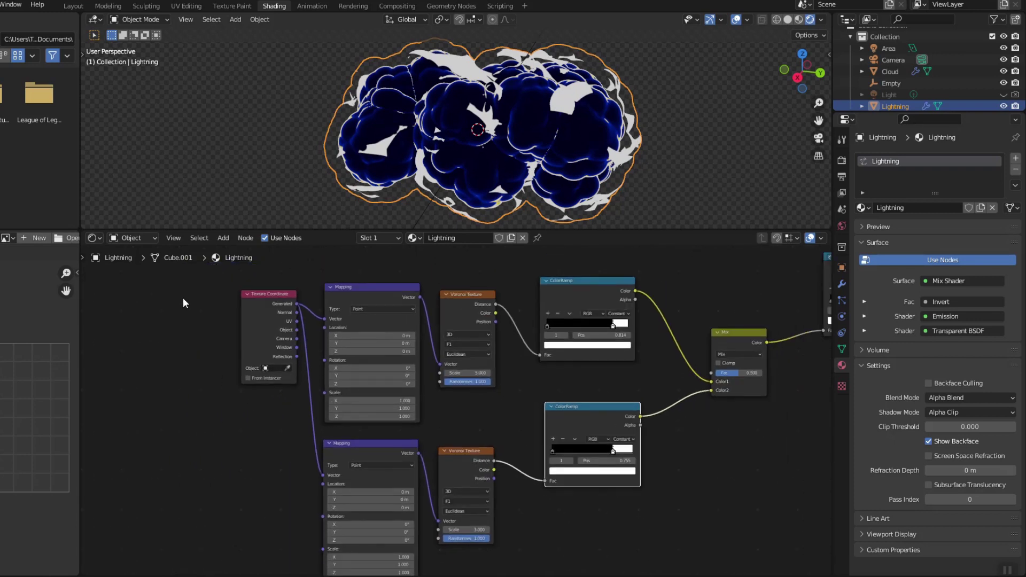
Add a Value node and offset the Mapping Location Y values to 7.8 m and 1.5 m.
left_click(221, 239)
type("valu")
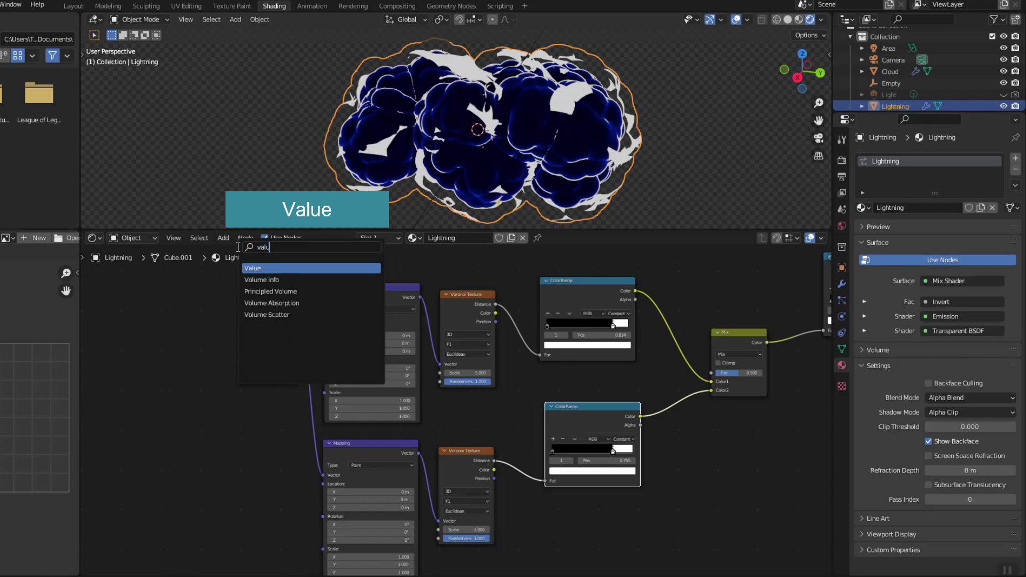
key("Return")
left_click(244, 472)
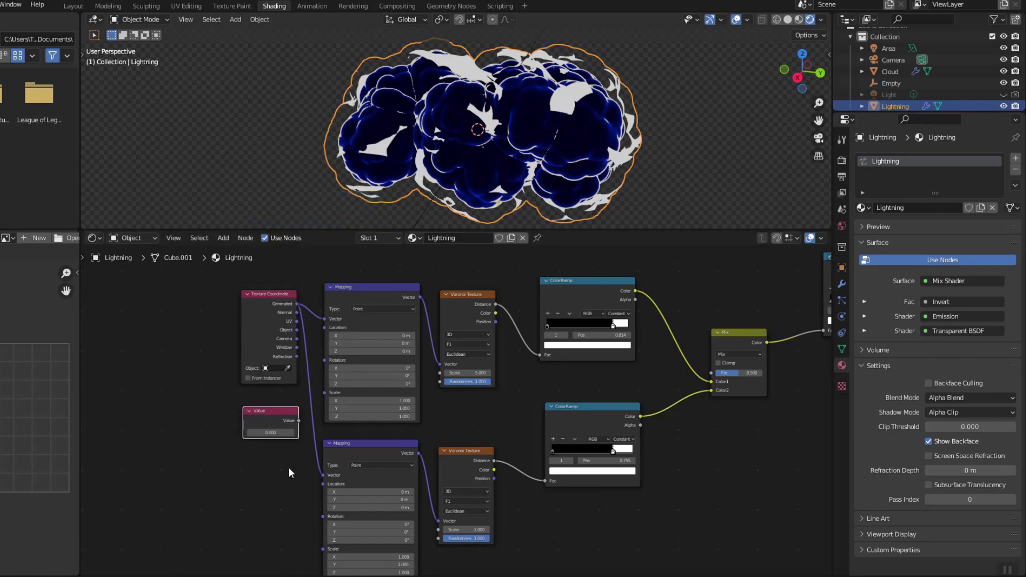
scroll(288, 467, "up", 2)
left_click_drag(342, 318, 374, 318)
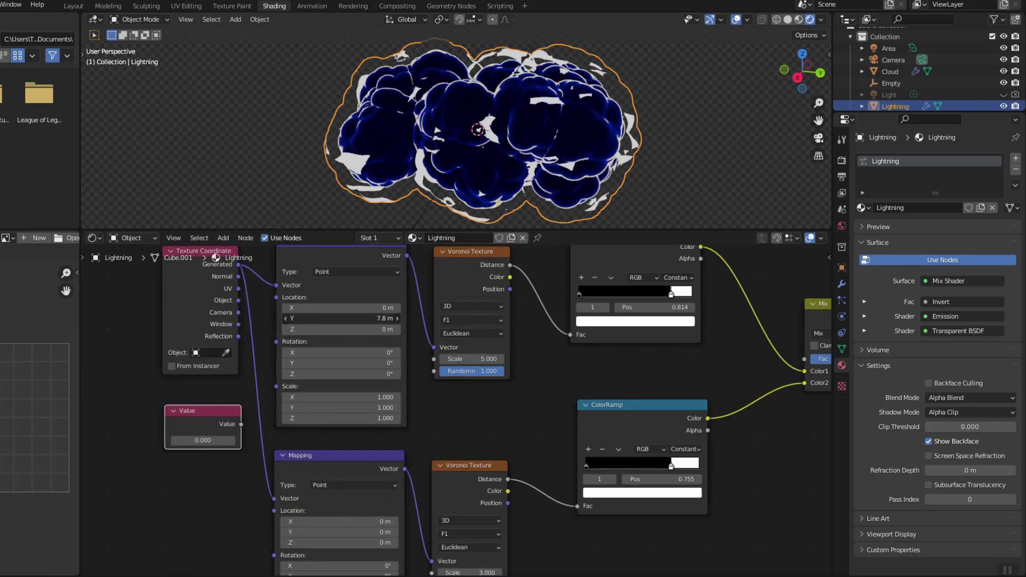
left_click_drag(342, 531, 374, 532)
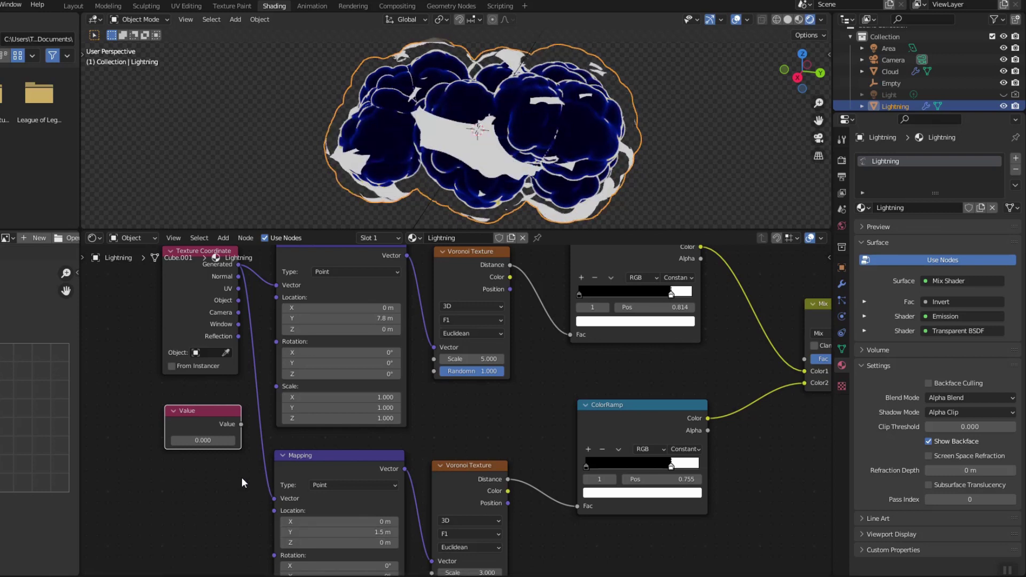
Drive the Value node with #frame/70, link it to both Mapping Locations, and preview playback.
left_click(207, 438)
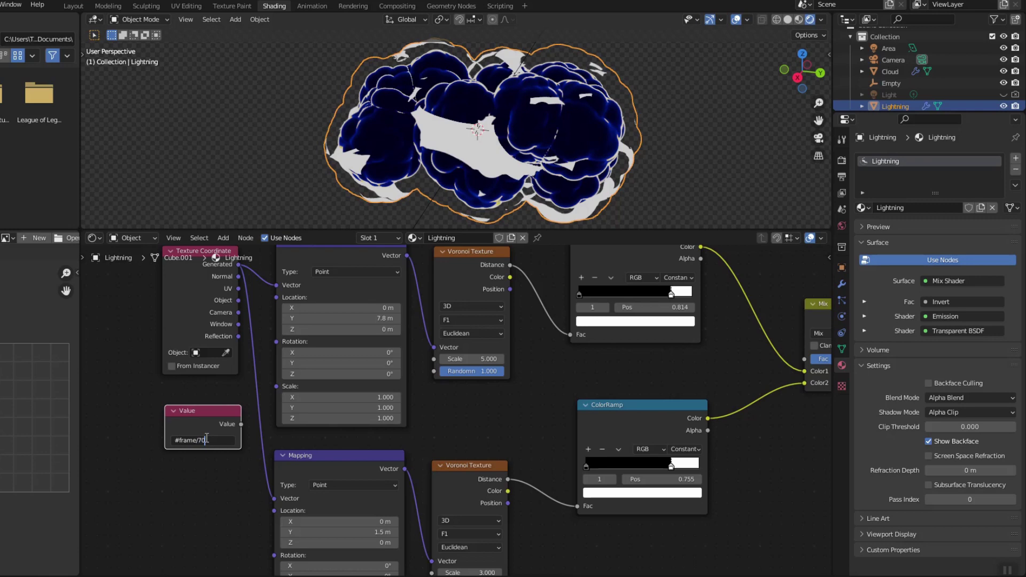
key("Return")
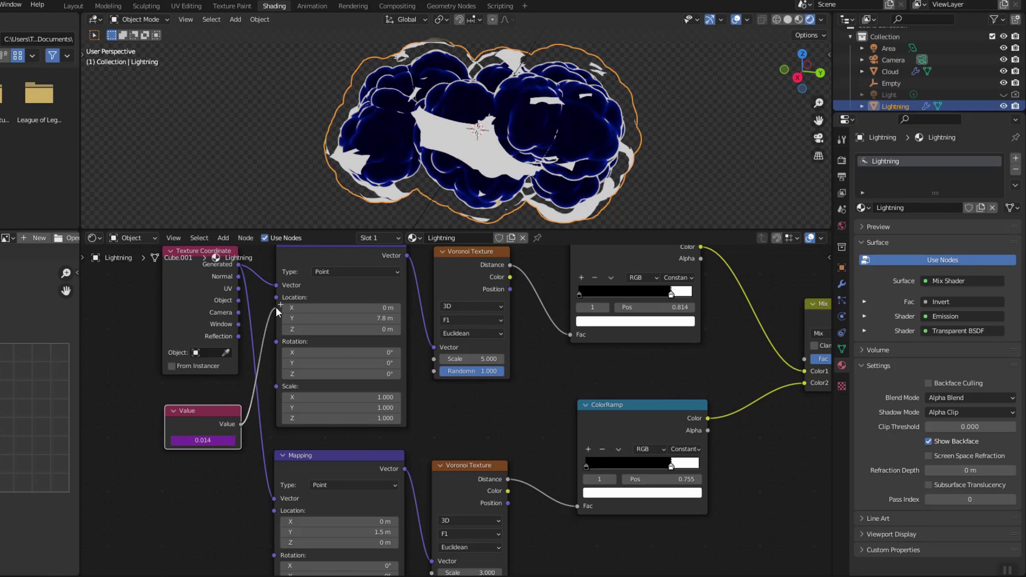
left_click_drag(275, 303, 276, 297)
left_click_drag(241, 424, 274, 510)
key("space")
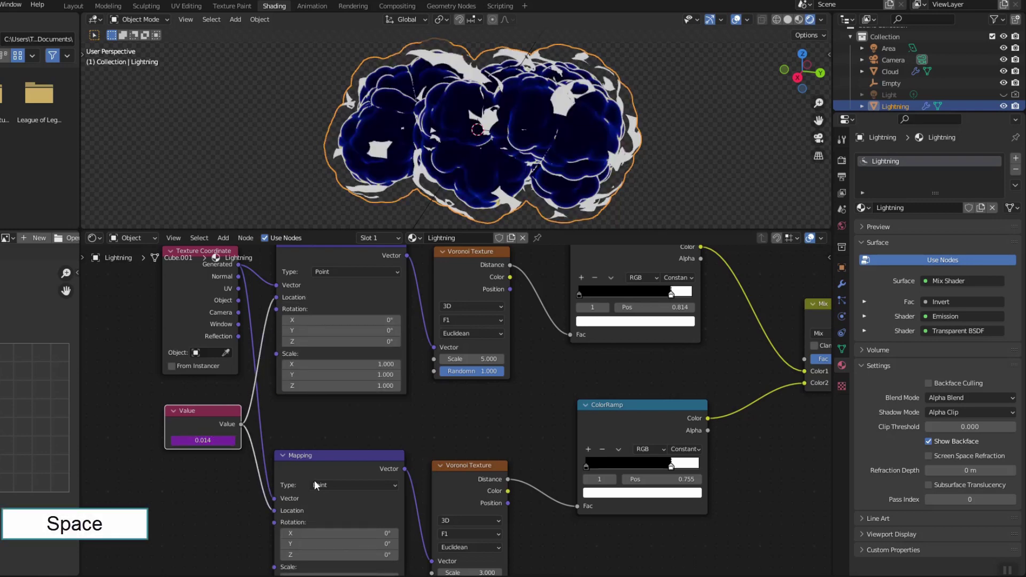
key("space")
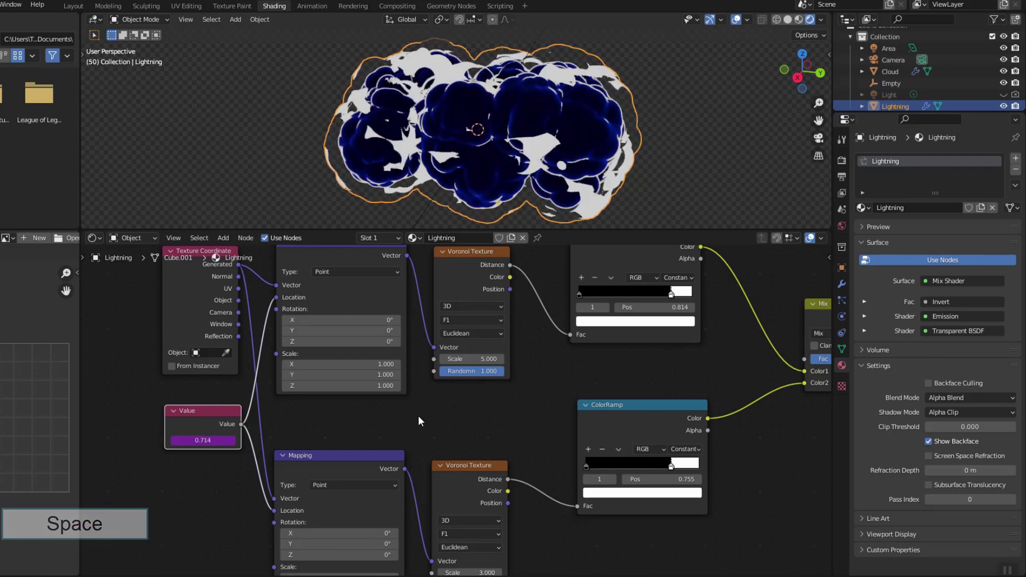
Set the Emission Strength to 5 and enable Bloom in the Render properties.
scroll(717, 335, "down", 5, "ctrl")
scroll(664, 419, "down", 2)
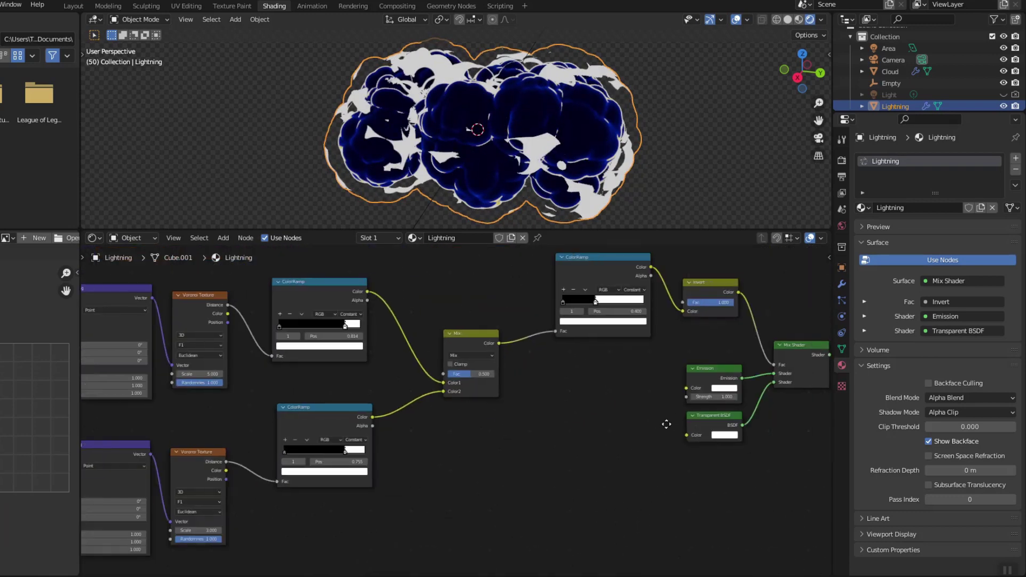
scroll(492, 421, "up", 2)
left_click(534, 383)
type("5")
key("Return")
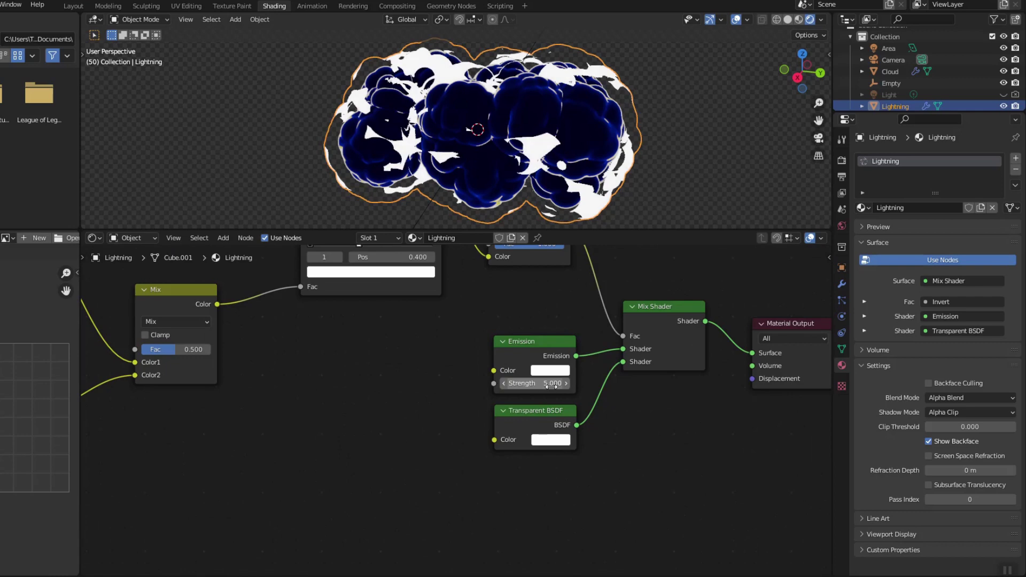
left_click(840, 161)
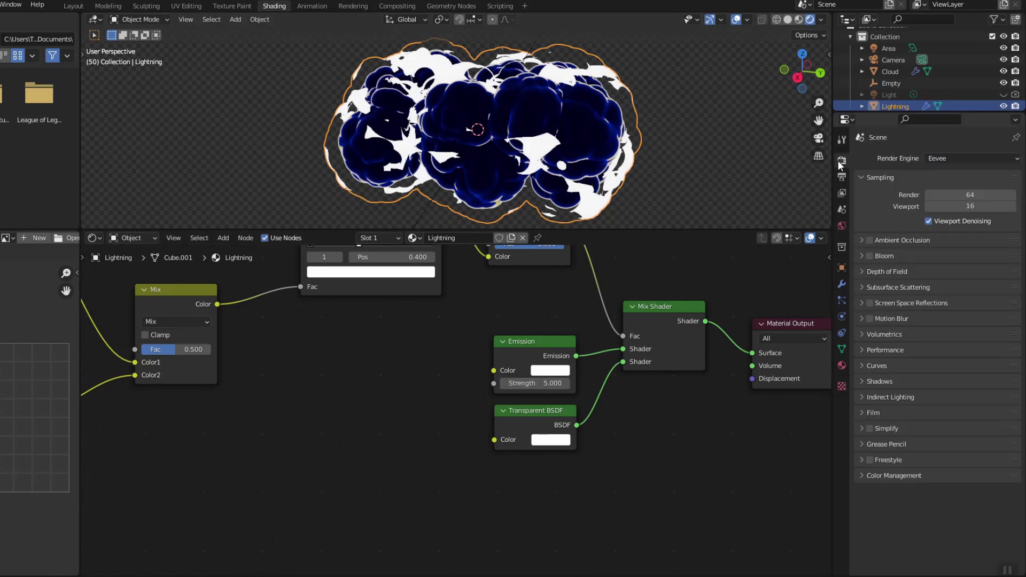
left_click(869, 257)
Squash the lower lightning pattern by setting its Mapping Y scale to 0.3.
scroll(387, 405, "down", 2)
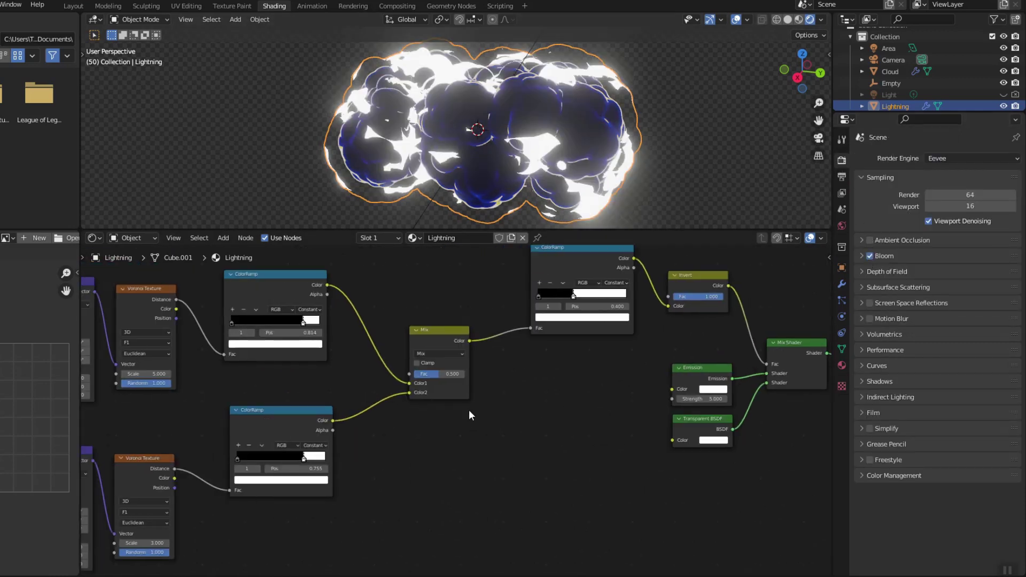
scroll(438, 422, "up", 2)
middle_click_drag(438, 422, 662, 402)
double_click(332, 530)
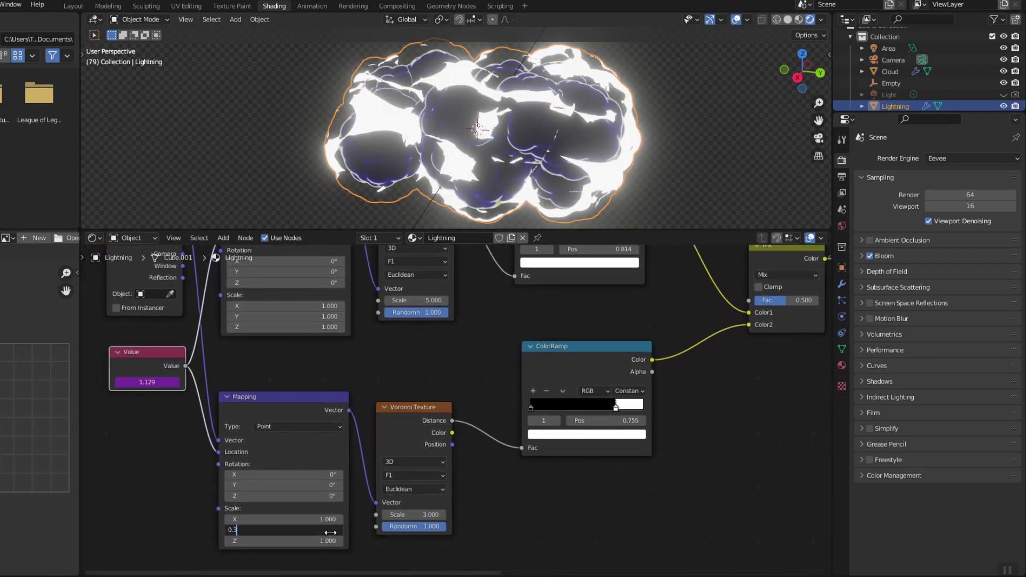
type("0.3")
key("Return")
Move the ColorRamp white stops right: the upper to 0.900, the lower to about 0.868.
middle_click_drag(615, 332, 607, 366)
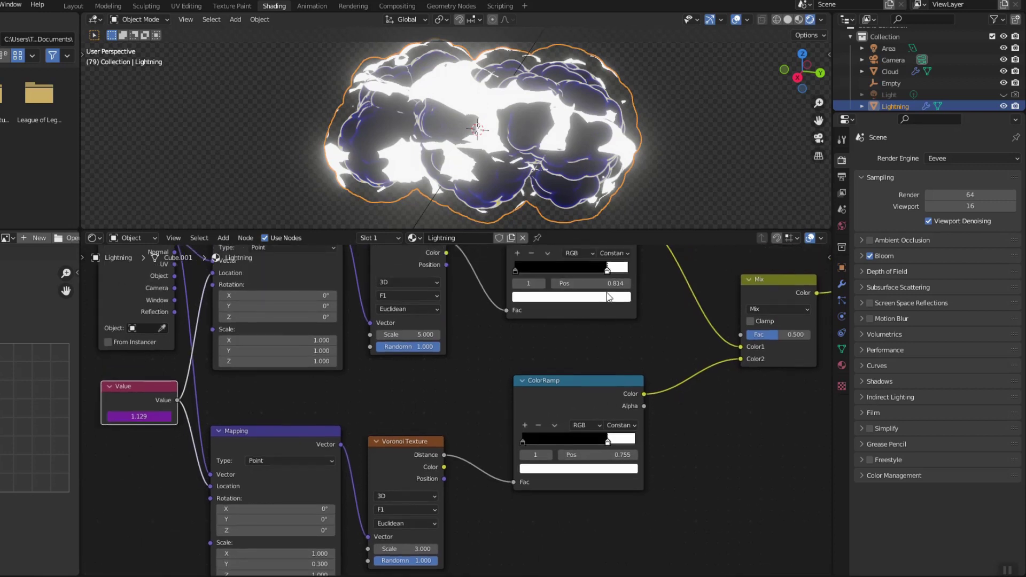
left_click_drag(608, 271, 620, 274)
left_click_drag(609, 439, 616, 440)
middle_click_drag(561, 219, 494, 154)
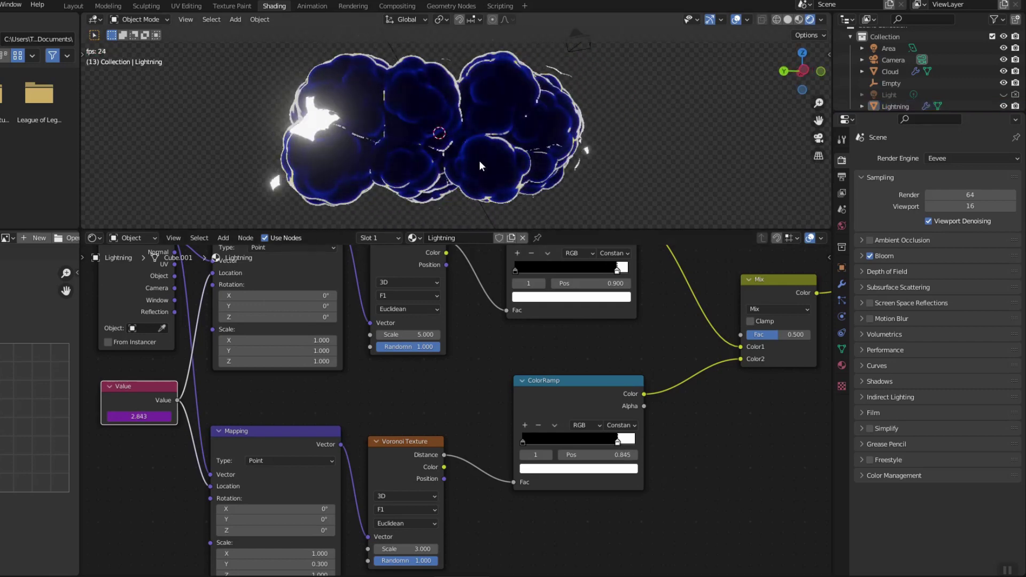
scroll(482, 162, "down", 2)
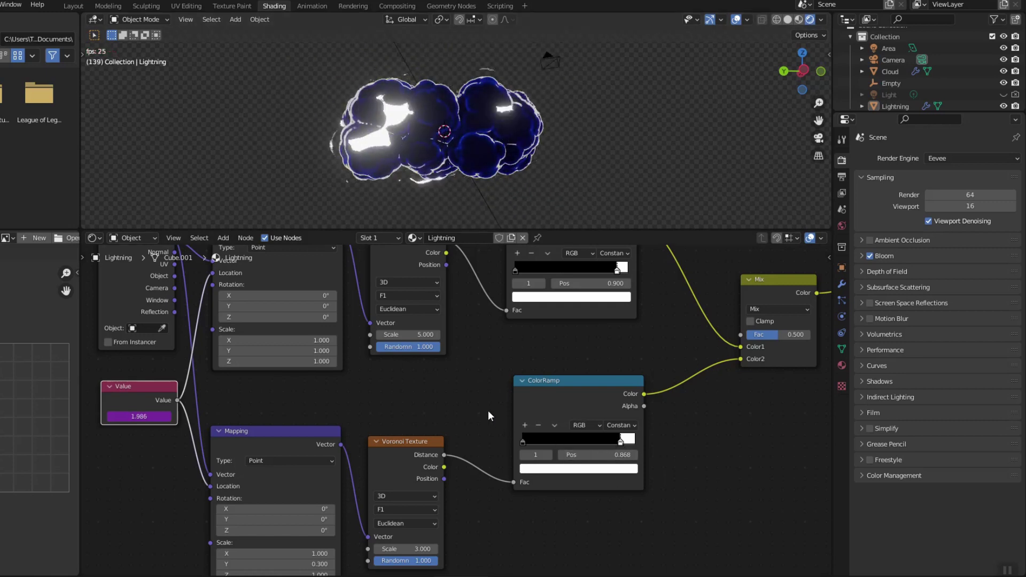
Duplicate the lower Mapping/Voronoi/ColorRamp chain below it and feed it Texture Coordinates.
scroll(472, 425, "down", 2)
scroll(469, 421, "down", 1)
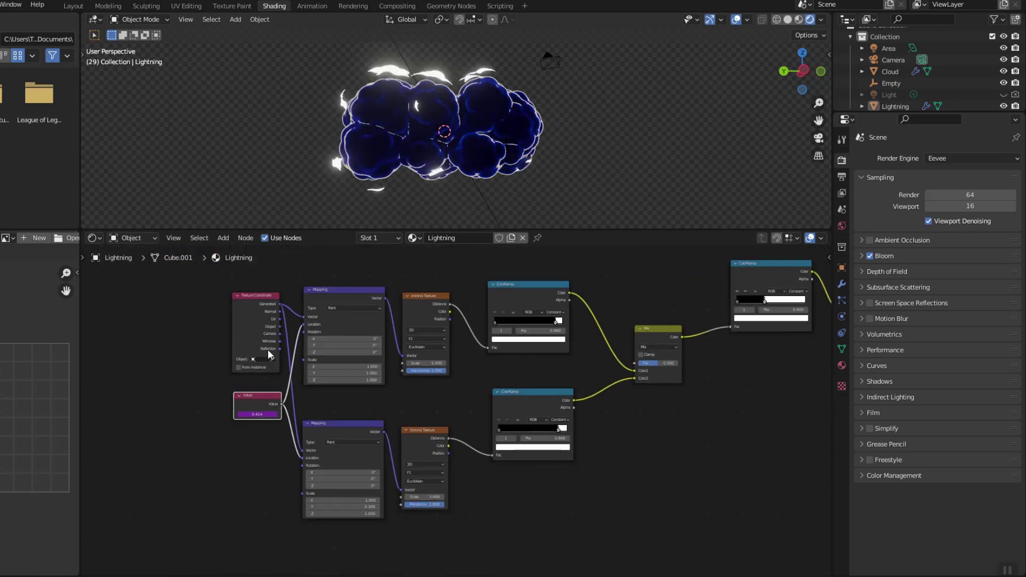
mouse_move(212, 413)
left_mouse_down()
mouse_move(243, 387)
mouse_move(250, 287)
mouse_move(225, 338)
mouse_move(223, 412)
left_mouse_up()
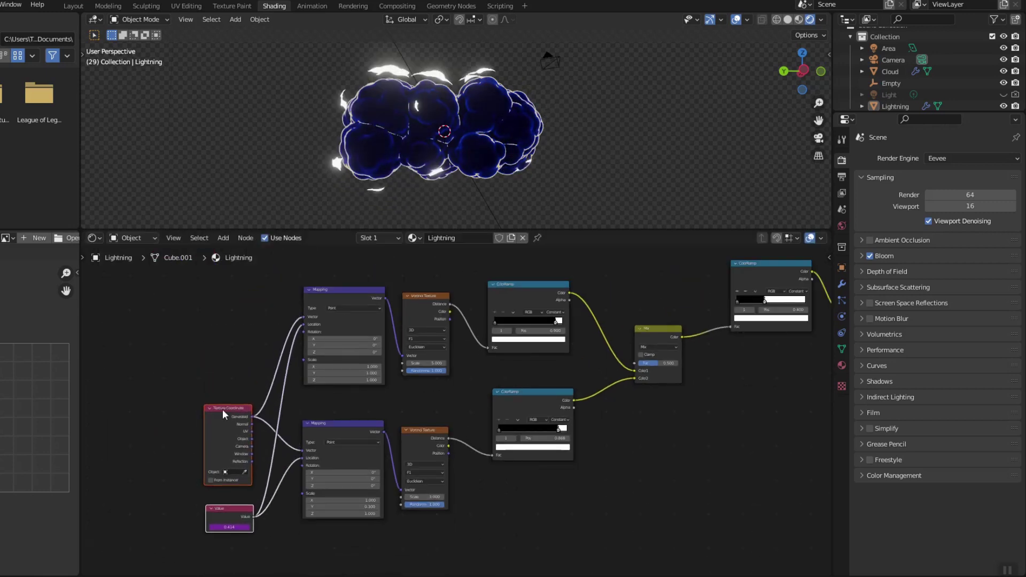
middle_click_drag(501, 487, 512, 432)
left_click_drag(336, 347, 588, 460)
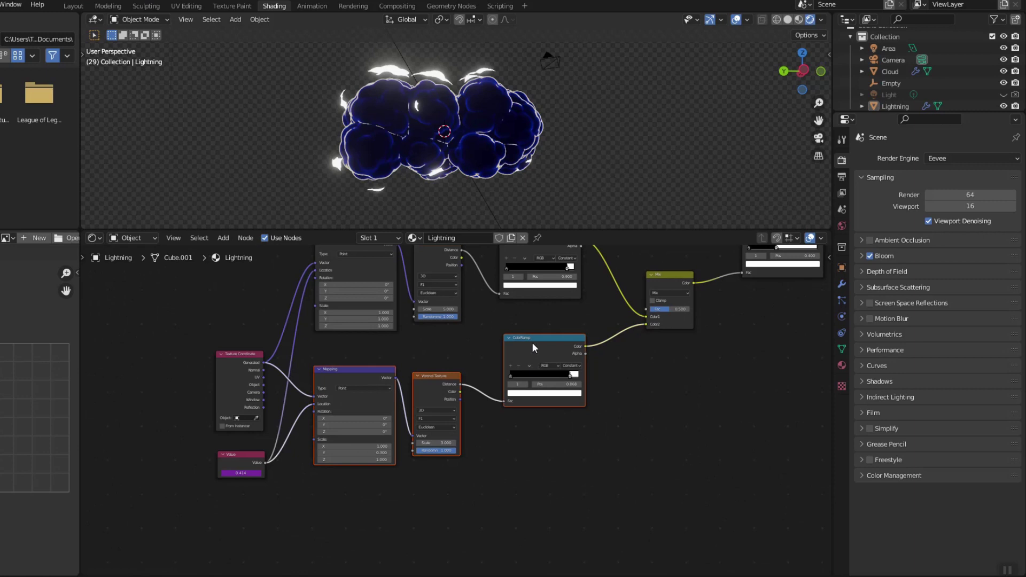
left_click_drag(533, 343, 533, 320)
key("shift+d")
scroll(529, 424, "up", 1)
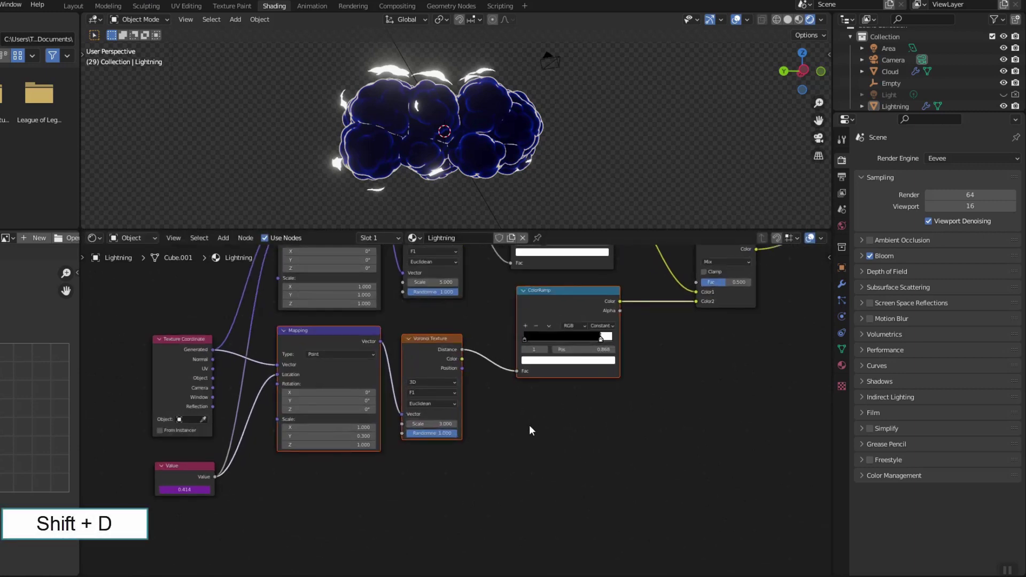
left_click(531, 562)
middle_click_drag(482, 515, 522, 441)
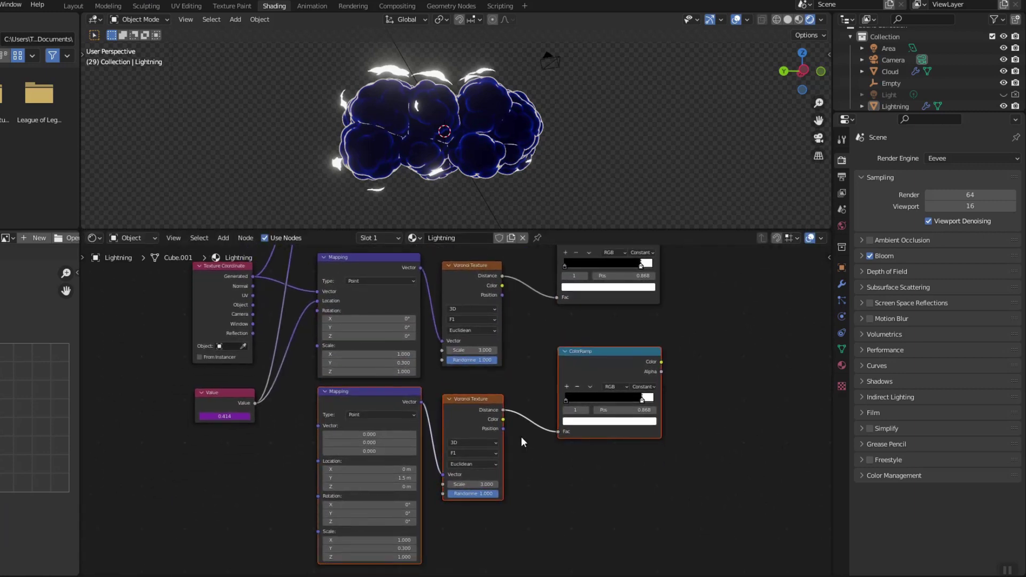
left_click_drag(322, 438, 318, 426)
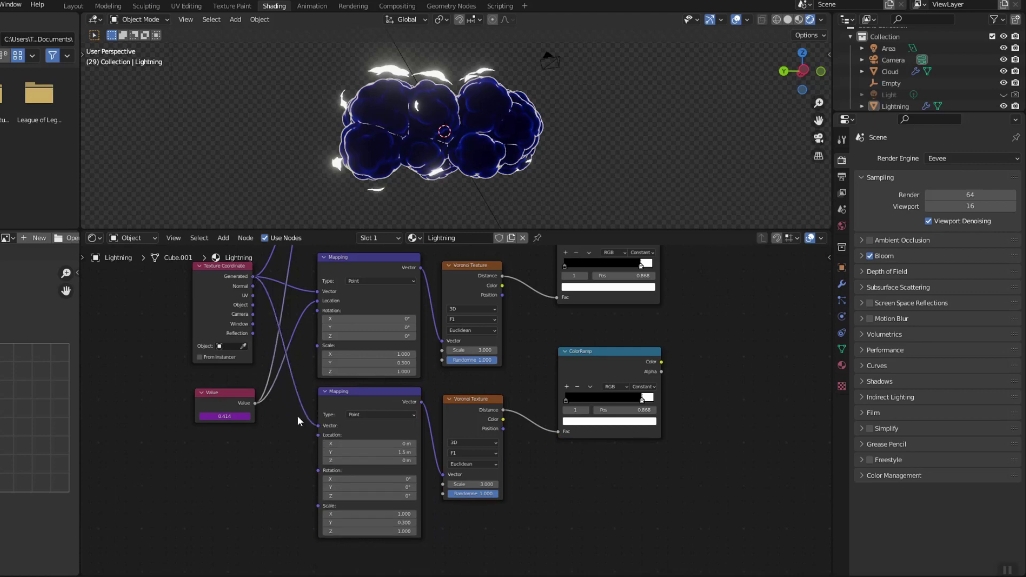
Add a second Mix node combining the first Mix and new ColorRamp into the top ColorRamp Fac.
key("Home")
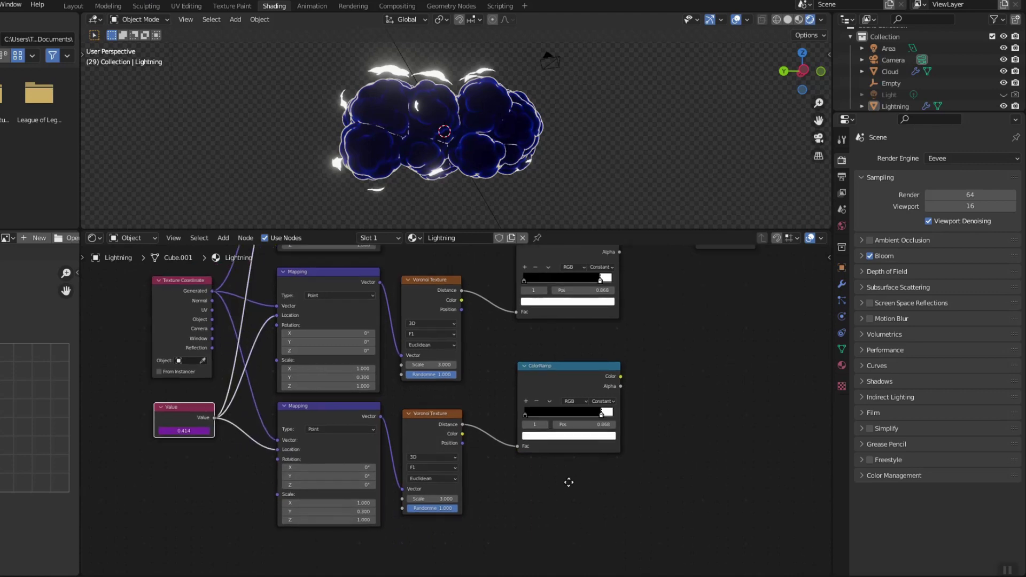
key("shift+d")
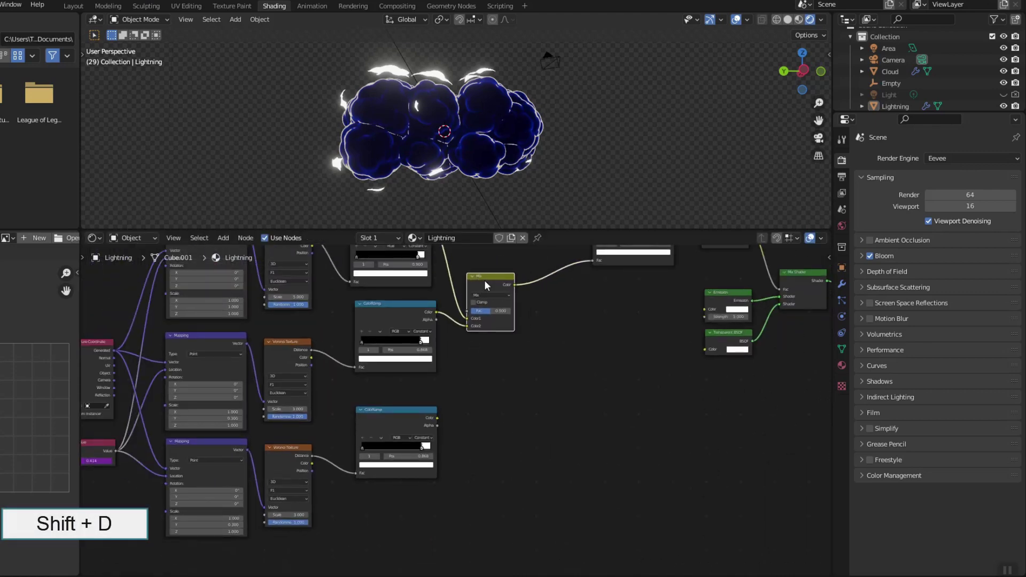
left_click(556, 356)
left_click_drag(515, 284, 538, 389)
left_click_drag(437, 418, 538, 397)
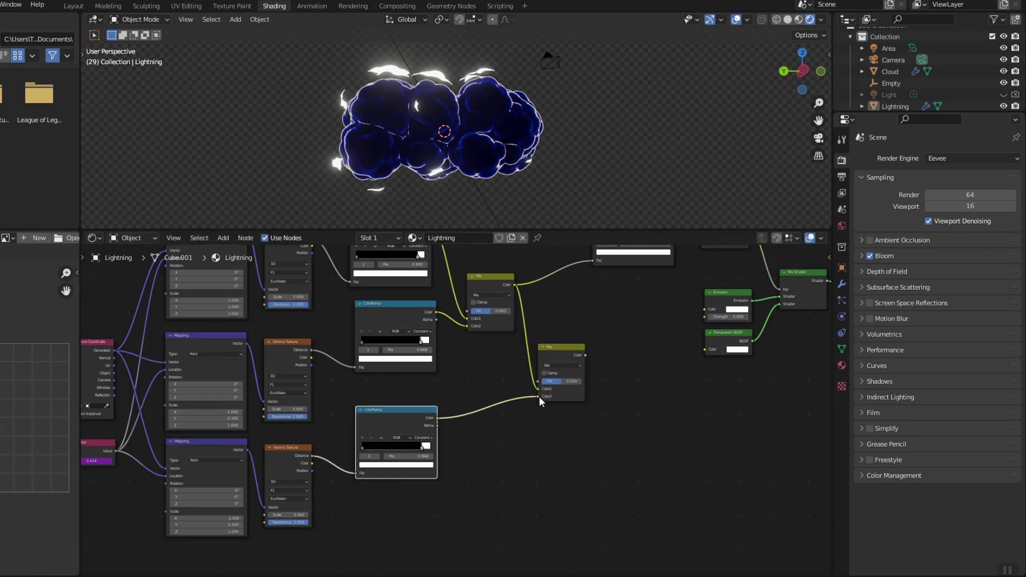
left_click_drag(586, 353, 592, 290)
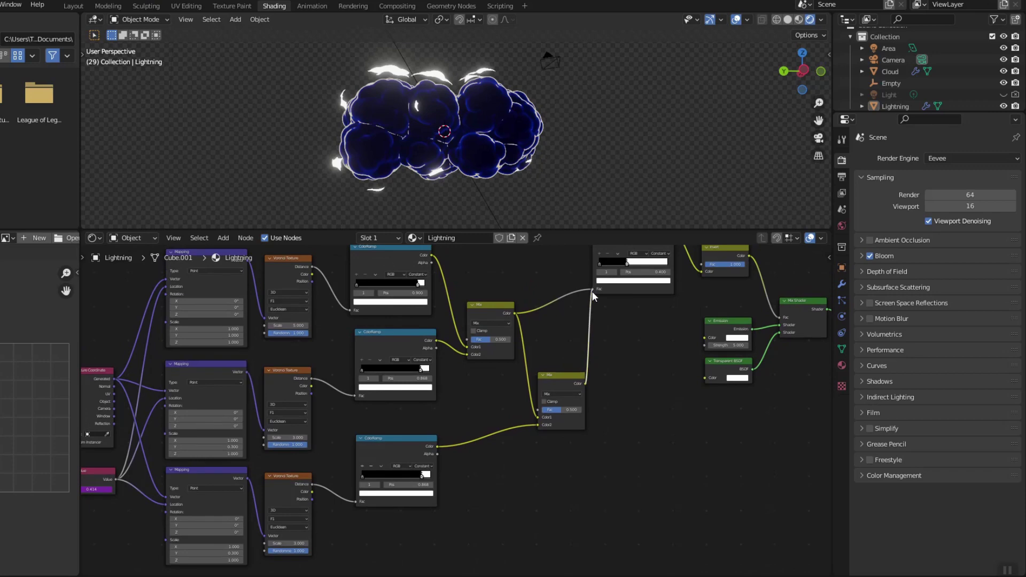
left_click_drag(558, 370, 554, 327)
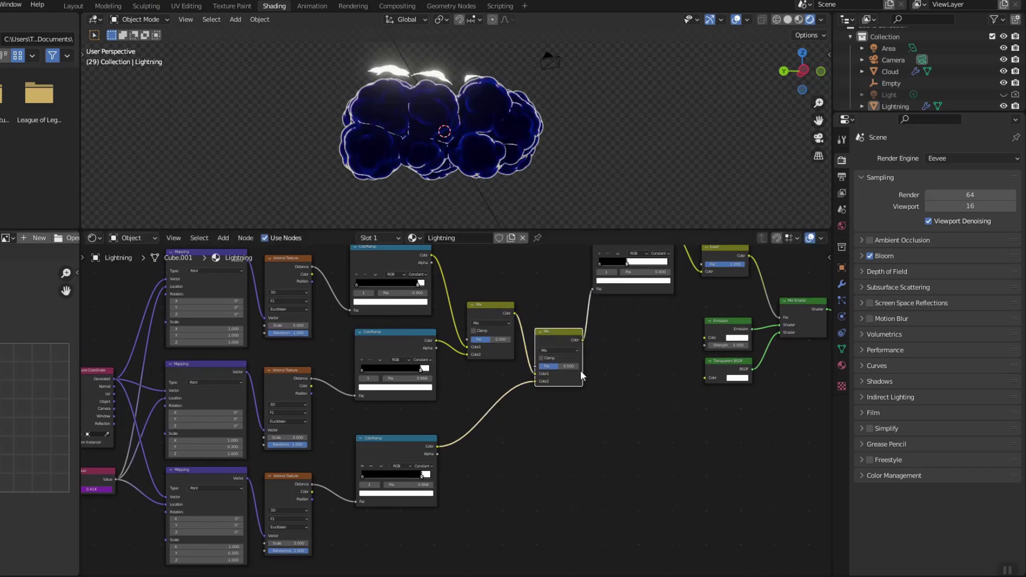
Set the new Voronoi Scale to 10 and preview the lightning animation.
scroll(366, 479, "up", 3)
double_click(324, 488)
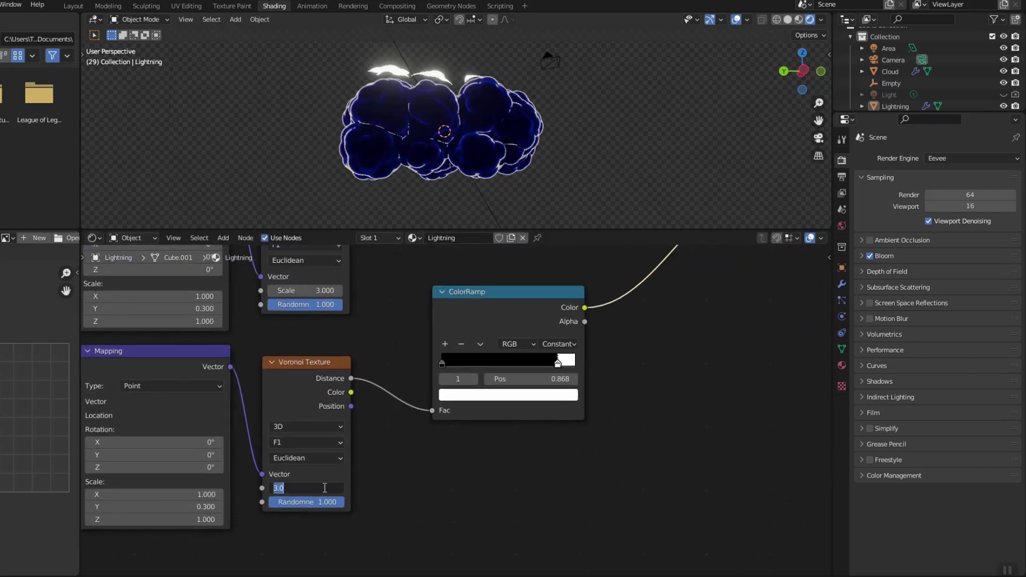
type("10")
key("Return")
key("space")
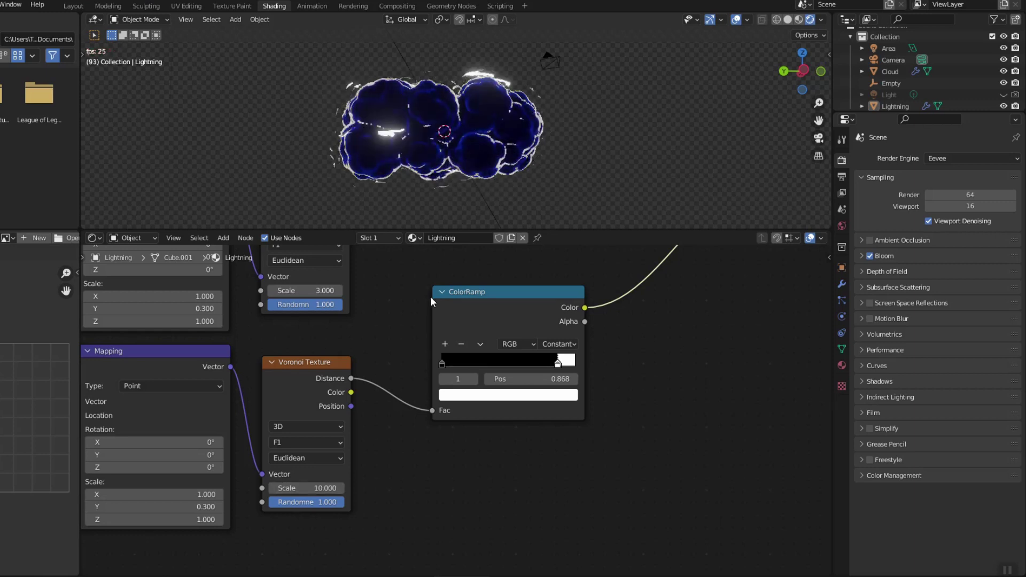
key("space")
key("Home")
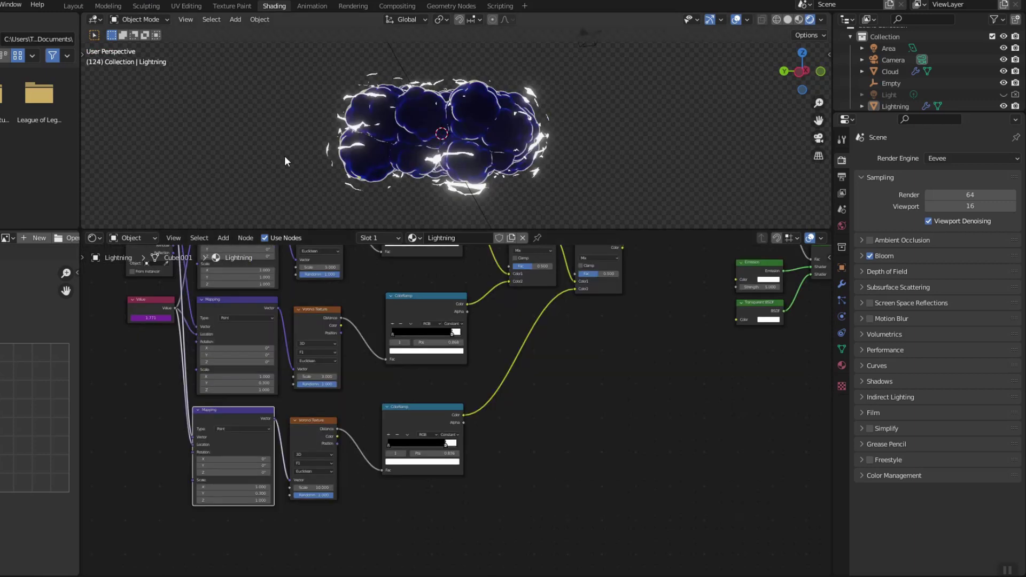
In Layout, split the 3D view into two stacked views, the top one in Rendered shading.
left_click(73, 6)
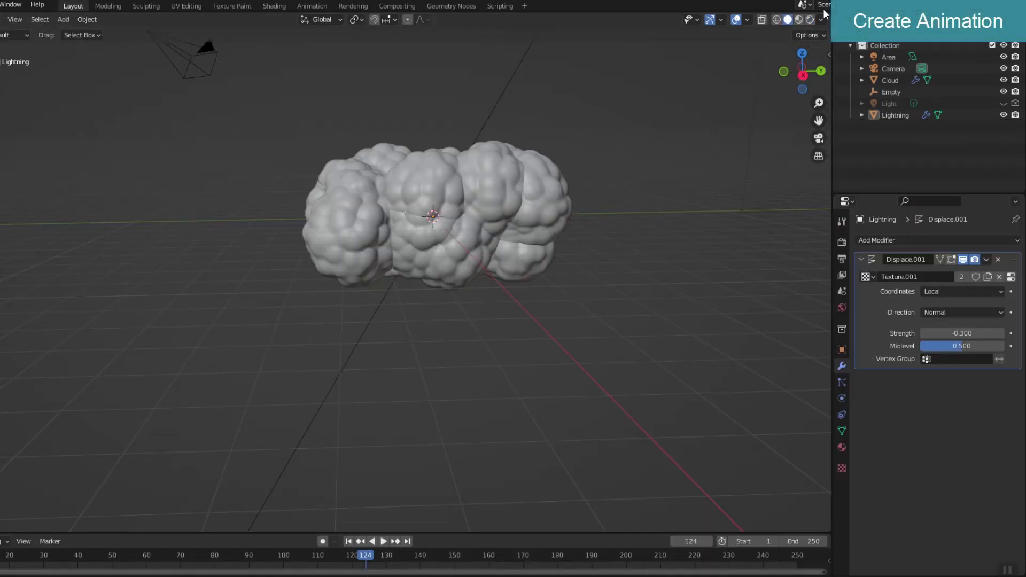
left_click_drag(827, 14, 789, 291)
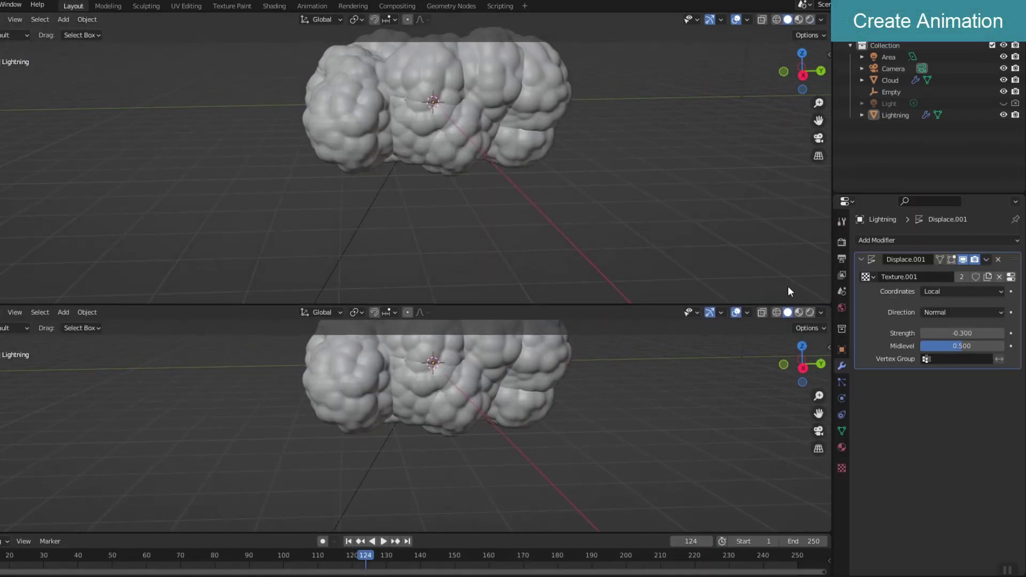
left_click(810, 19)
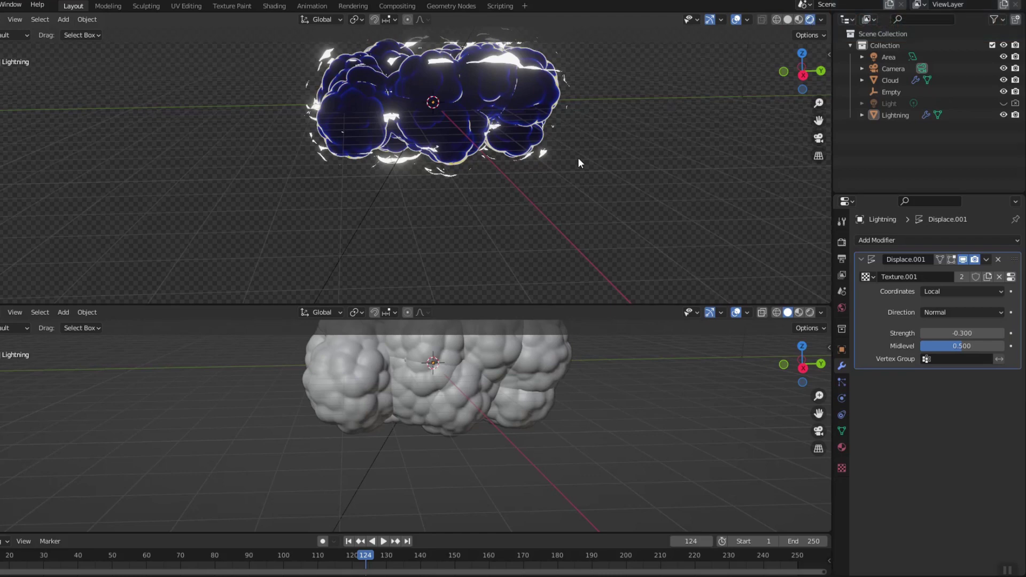
mouse_move(580, 161)
middle_mouse_down()
mouse_move(483, 171)
mouse_move(475, 194)
middle_mouse_up()
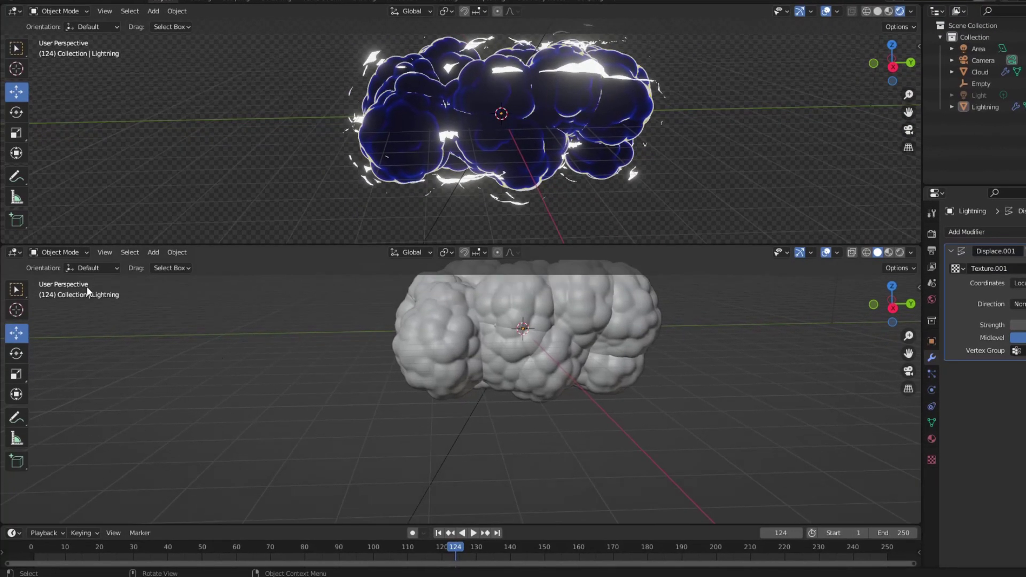
Change the lower solid-shaded 3D view into the Shader Editor.
left_click(12, 251)
left_click(45, 359)
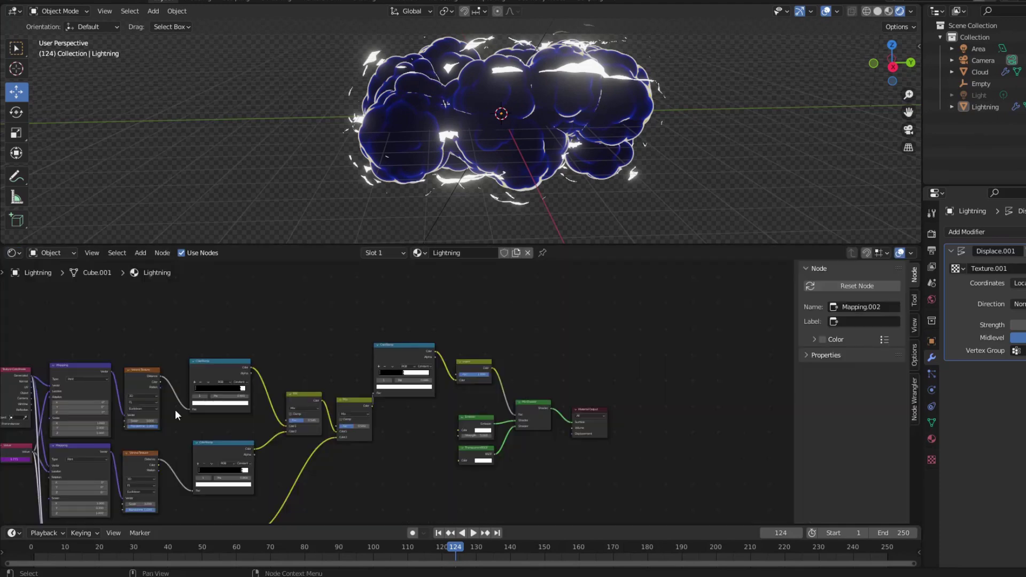
scroll(458, 425, "up", 5)
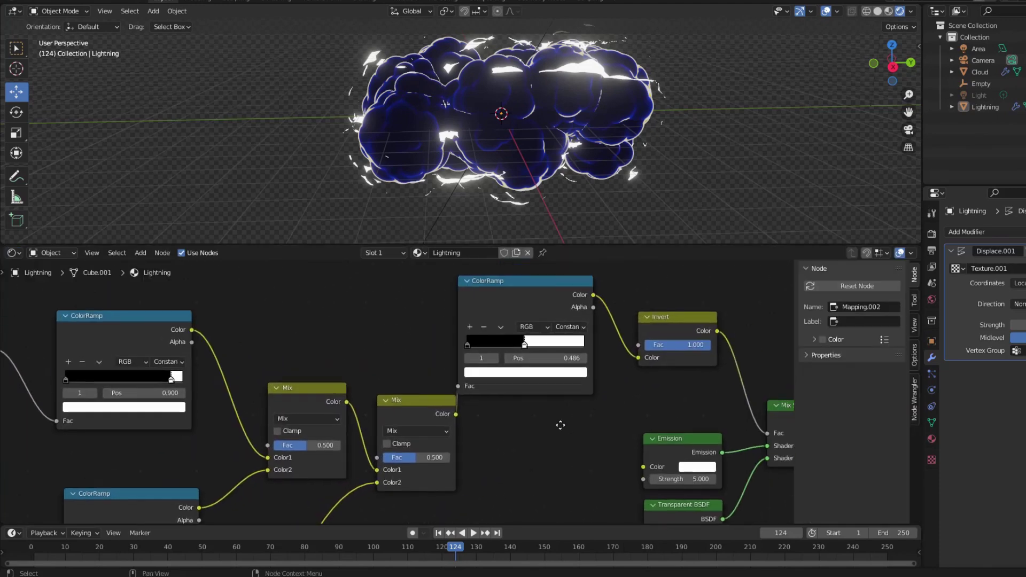
Set the animation end frame to 100 and stop playback at frame 30.
left_click(902, 533)
type("100")
key("Return")
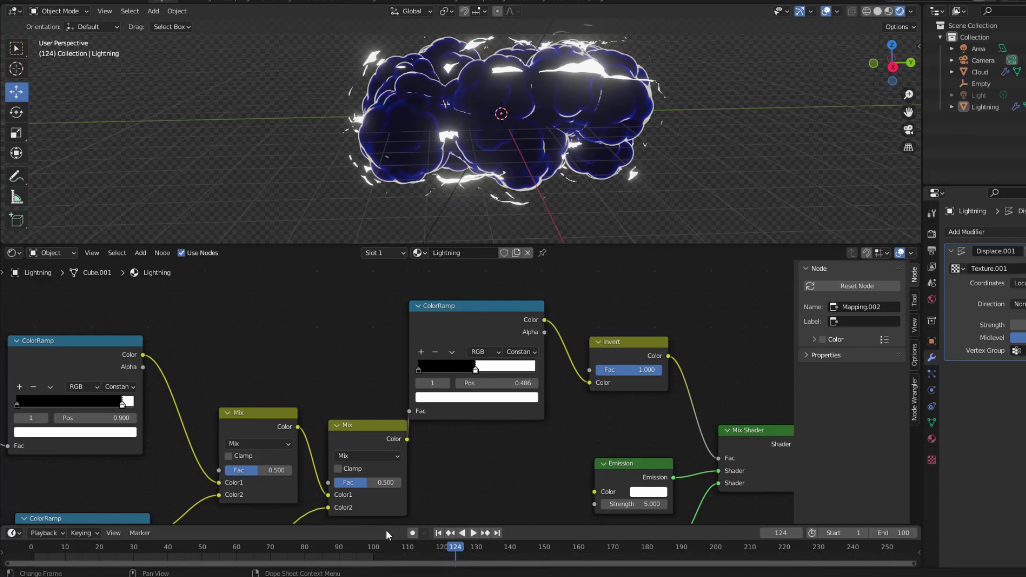
key("space")
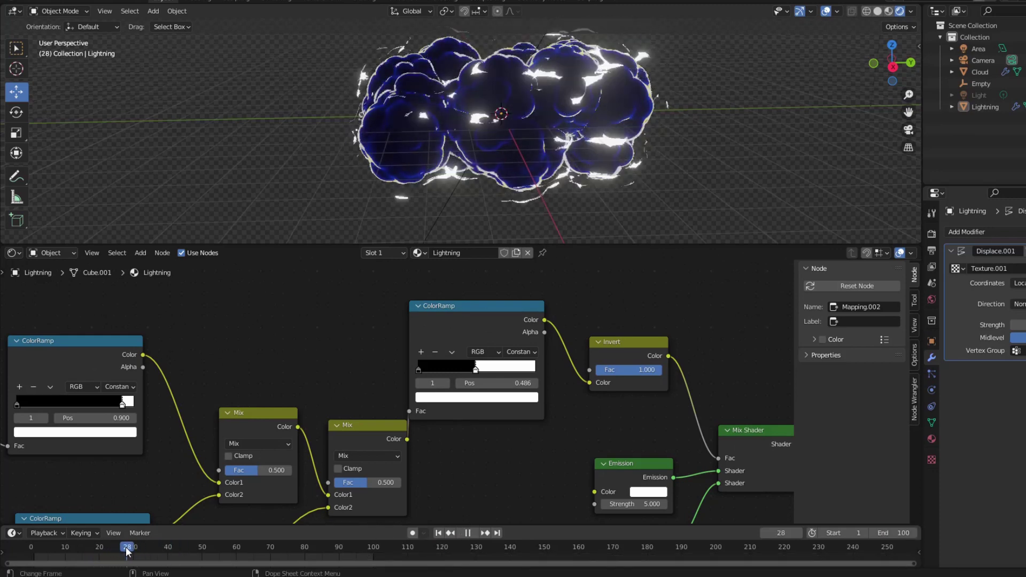
key("space")
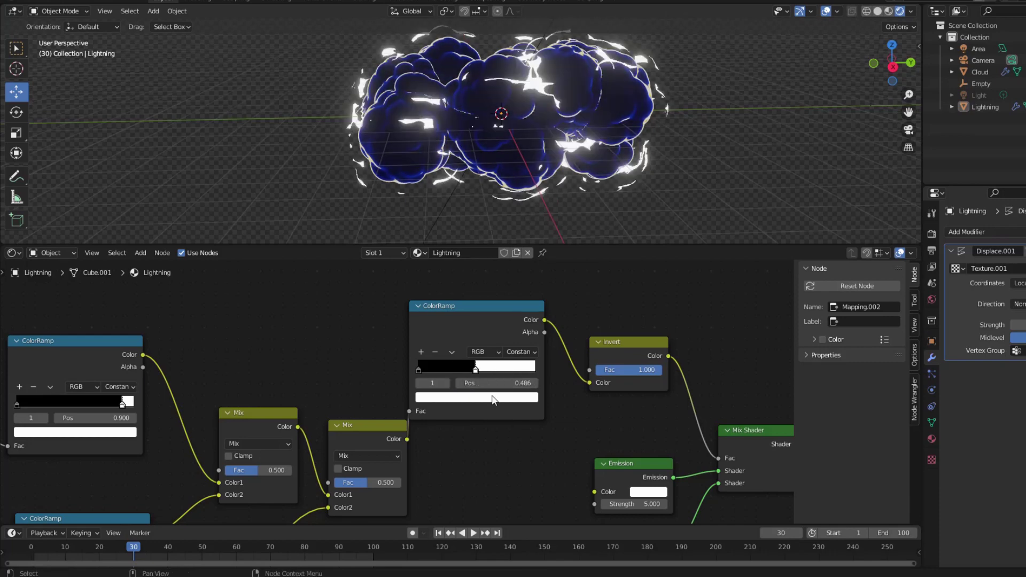
Keyframe the lightning ColorRamp position at frame 30, then at 0.966 on frame 25.
right_click(519, 382)
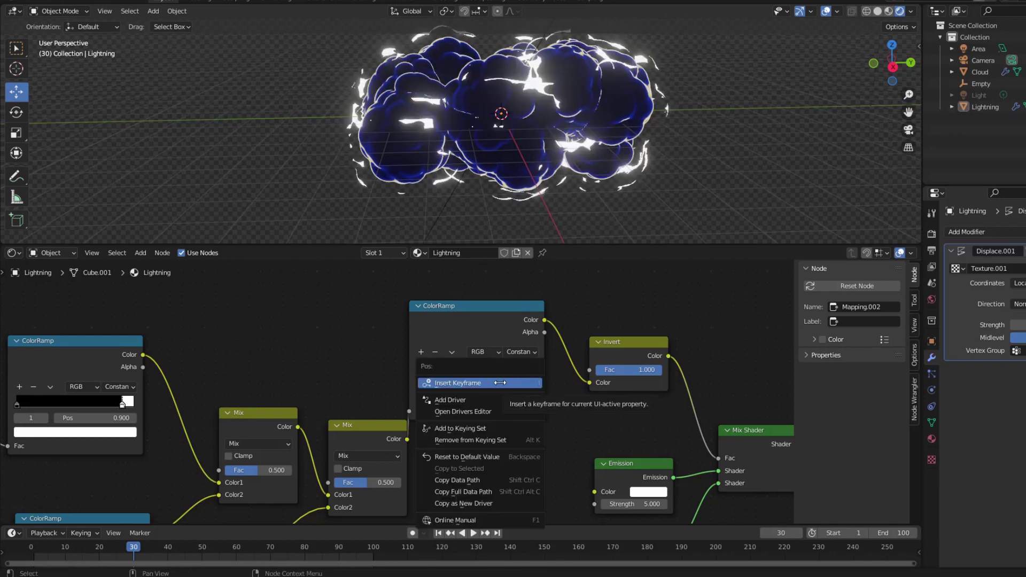
left_click(500, 382)
left_click_drag(136, 550, 118, 551)
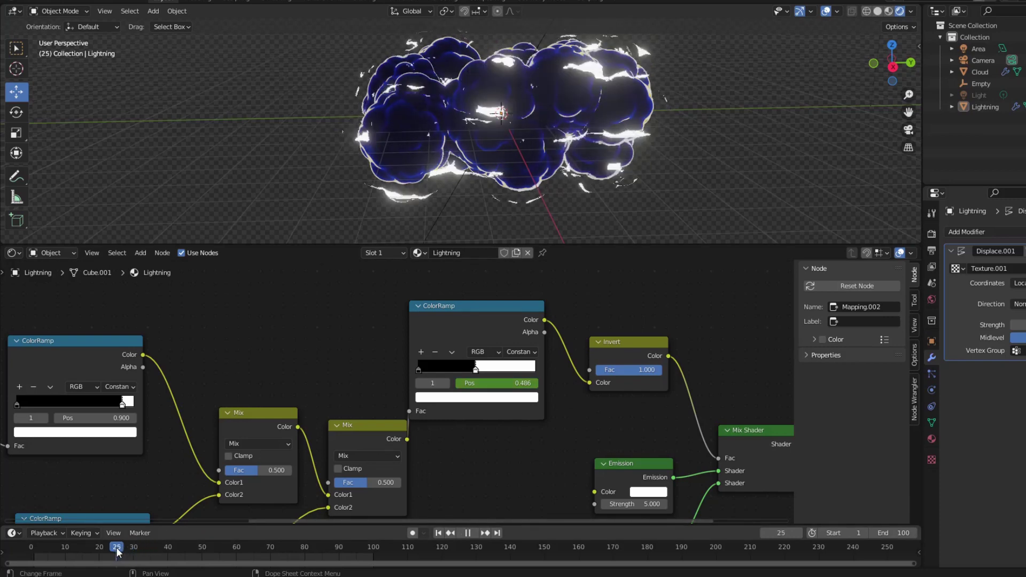
left_click_drag(501, 386, 524, 386)
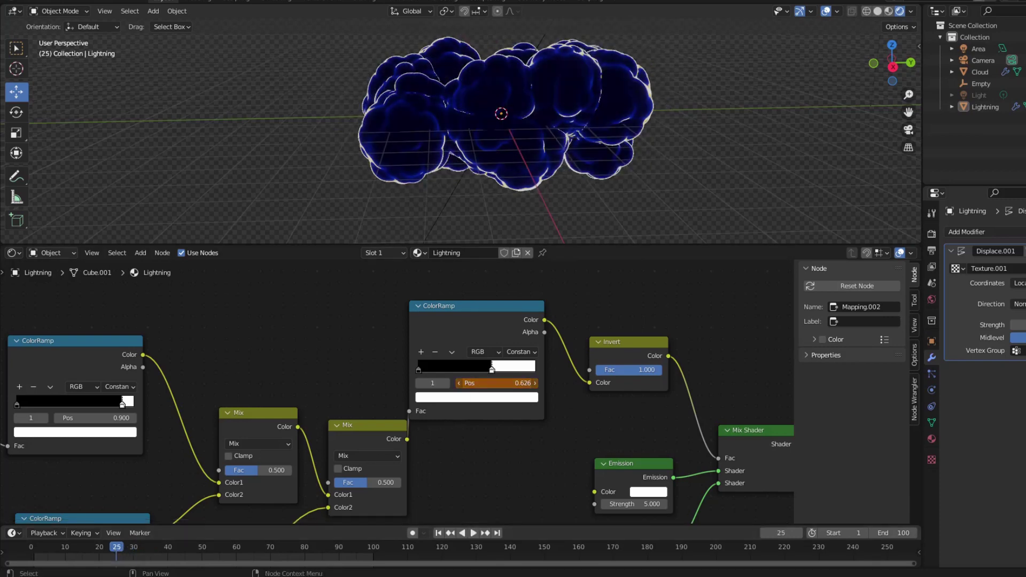
right_click(502, 383)
left_click(449, 324)
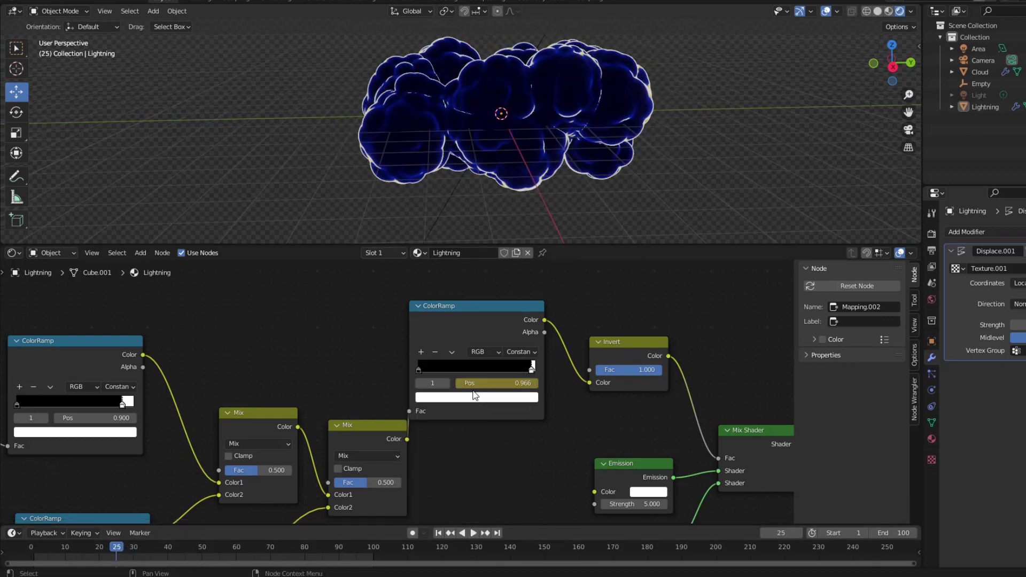
Keyframe the ColorRamp position at 0.486 on frame 70 and 1.0 on frame 75.
left_click_drag(118, 549, 271, 552)
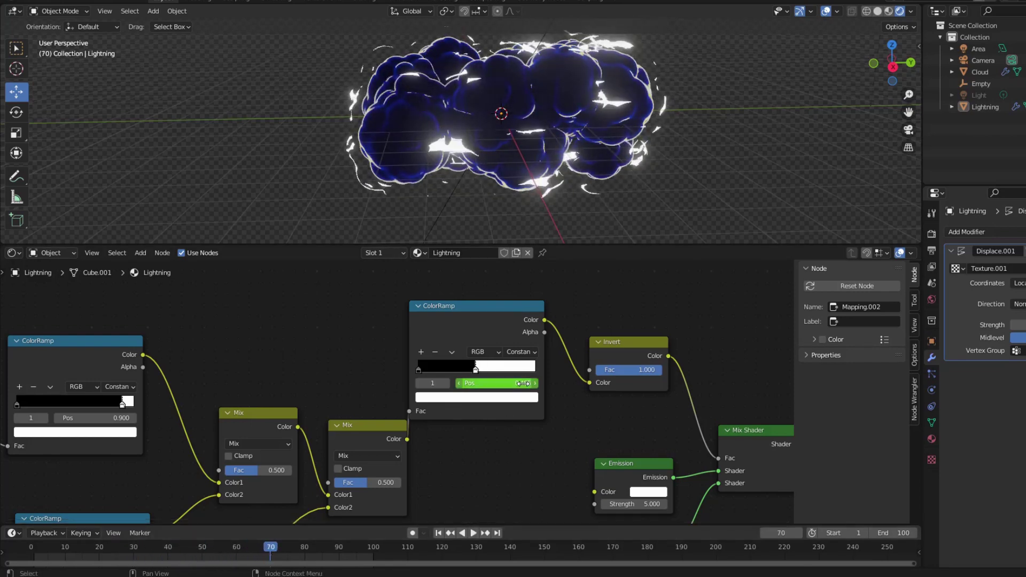
right_click(496, 383)
left_click(470, 386)
key("space")
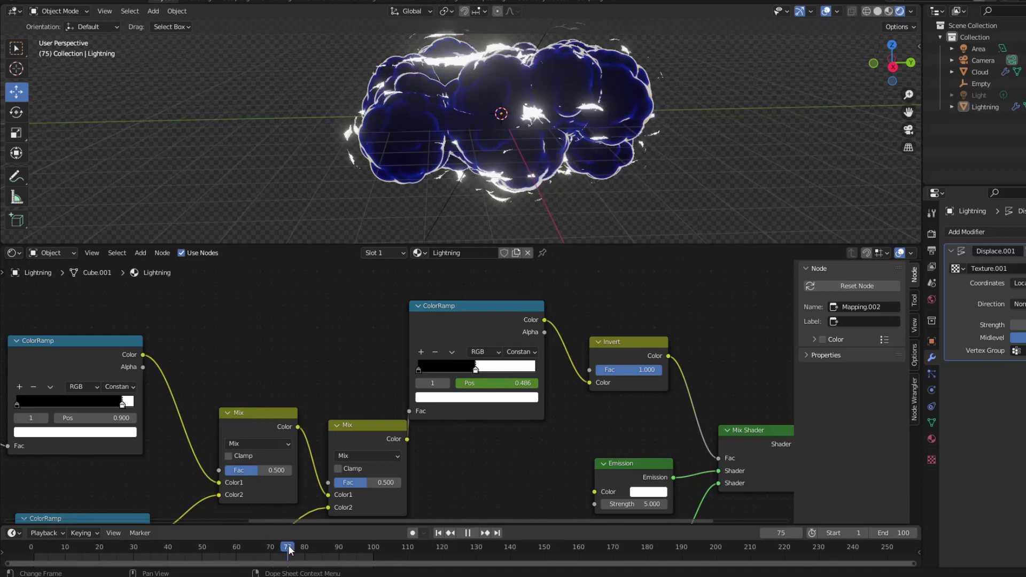
key("space")
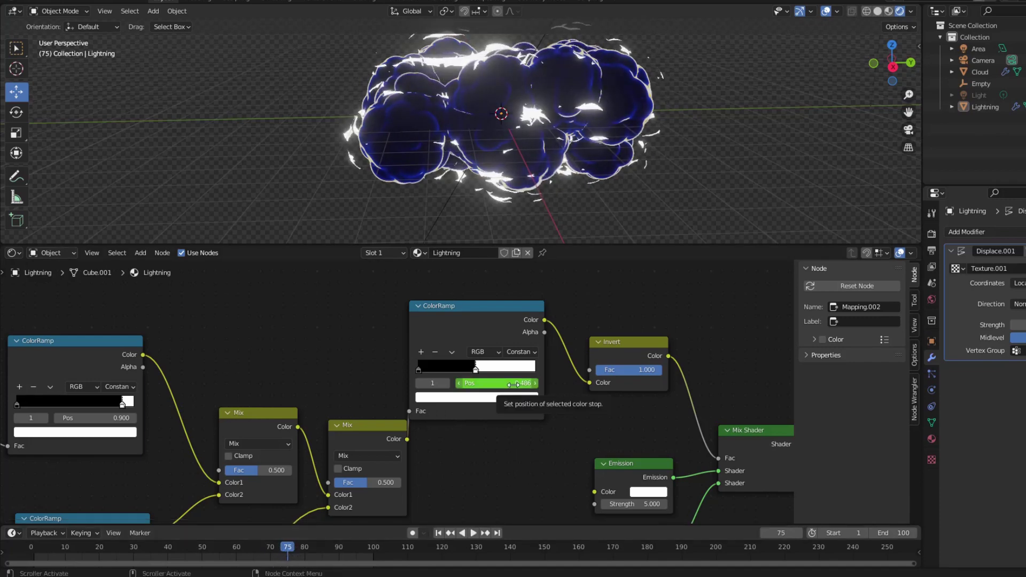
double_click(514, 385)
key("Return")
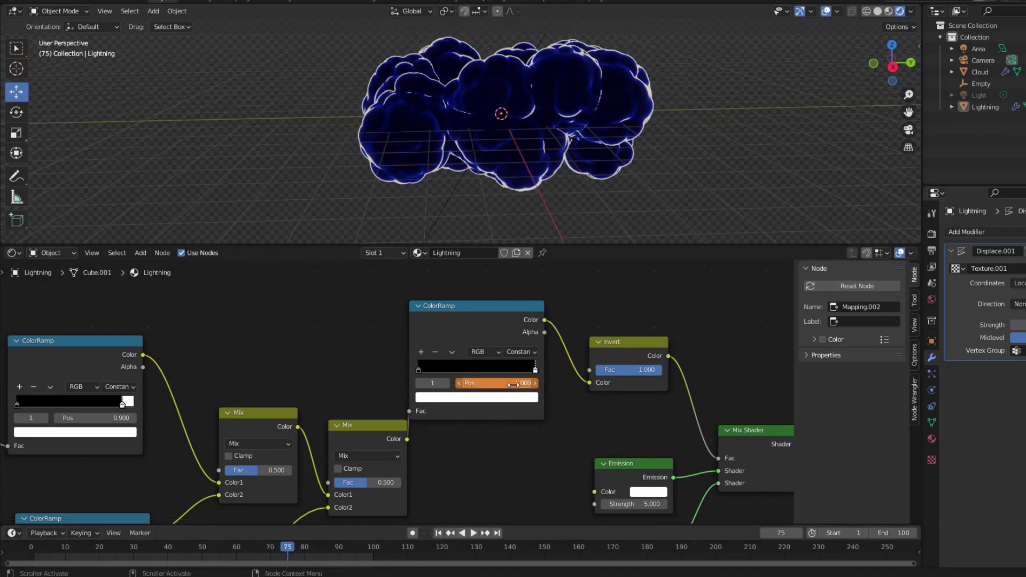
right_click(500, 385)
key("space")
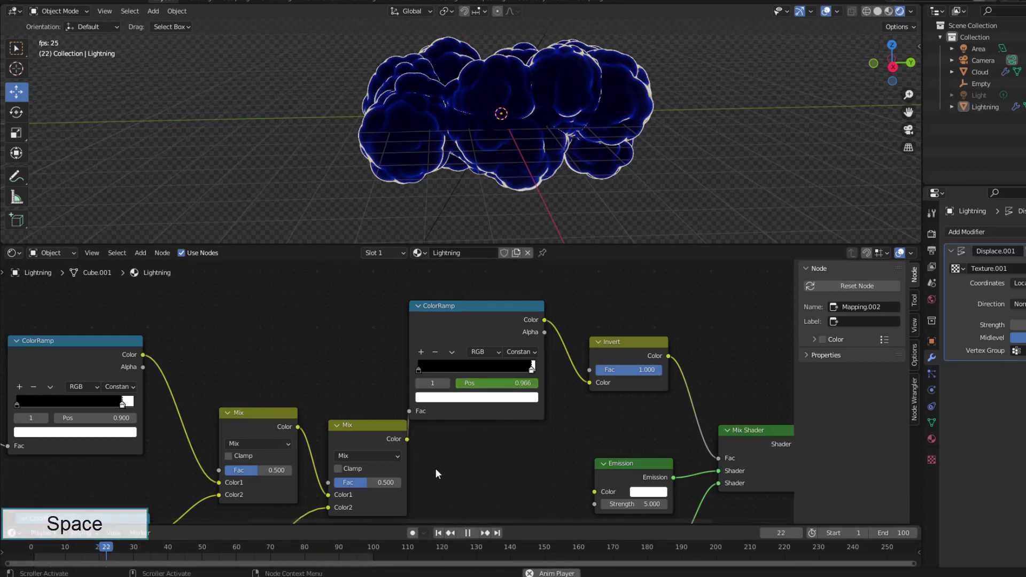
key("space")
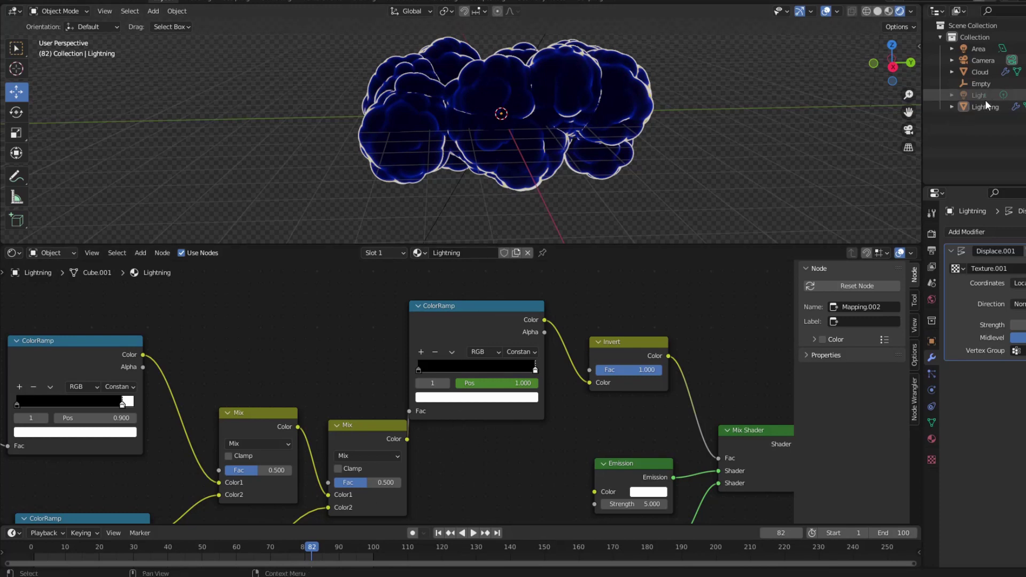
Show the Cloud material's nodes, test a brighter emission, and undo it back to 1.
left_click(980, 72)
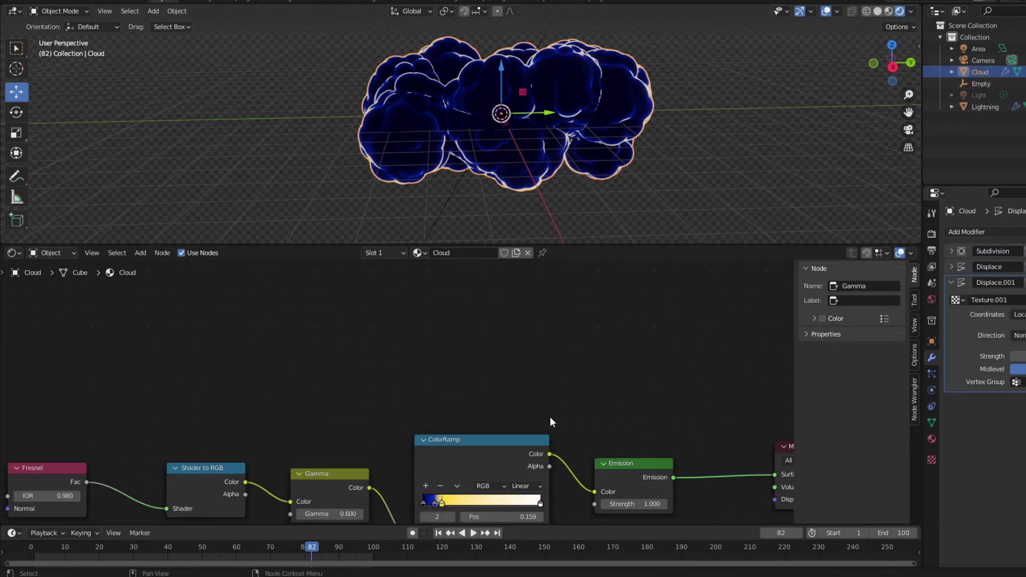
key("Home")
middle_click_drag(585, 414, 526, 415)
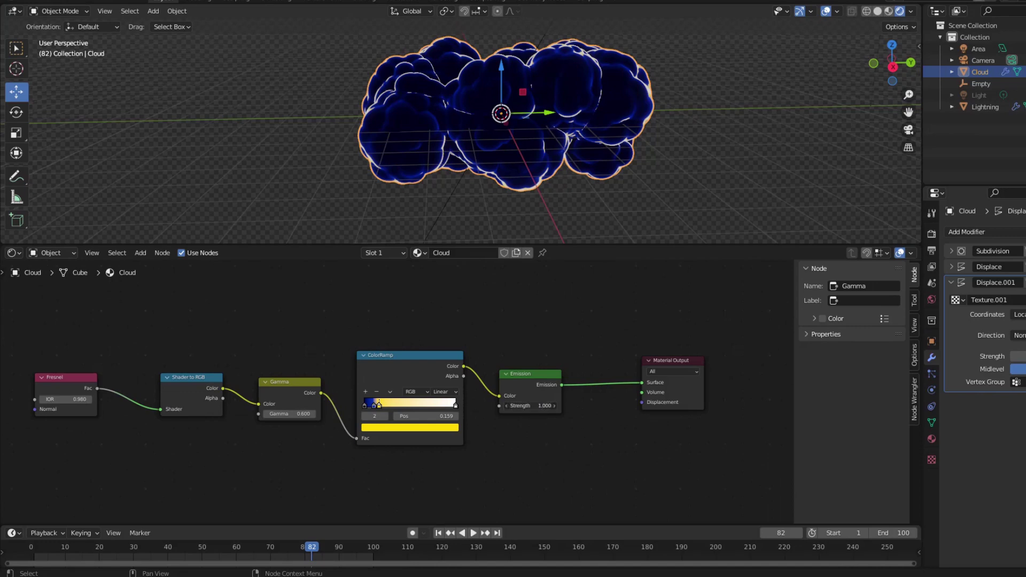
left_click_drag(529, 406, 536, 441)
key("ctrl+z")
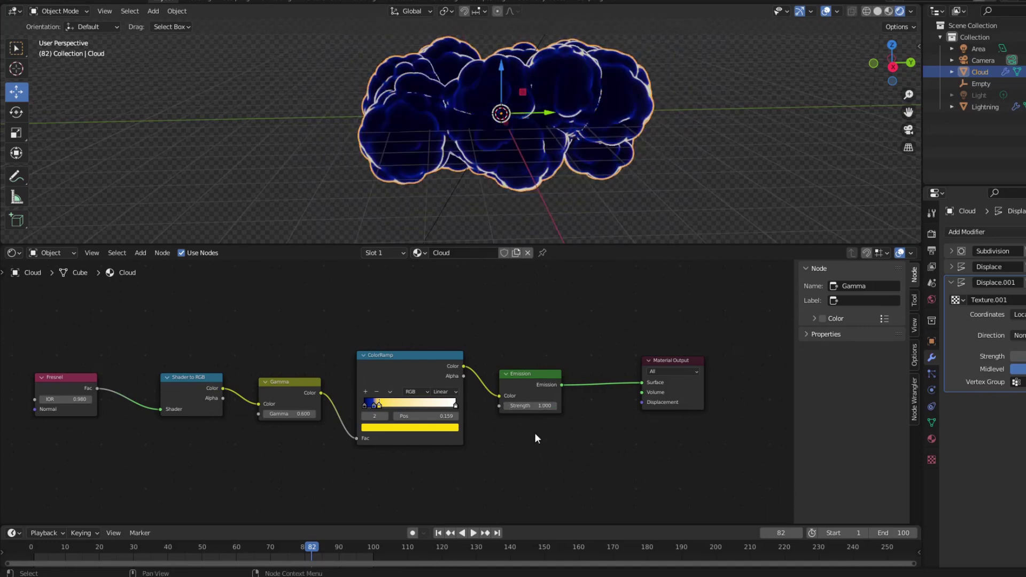
key("space")
Keyframe the cloud's Emission Strength at 1 on frame 10 and 5 on frame 15.
left_click_drag(312, 547, 83, 556)
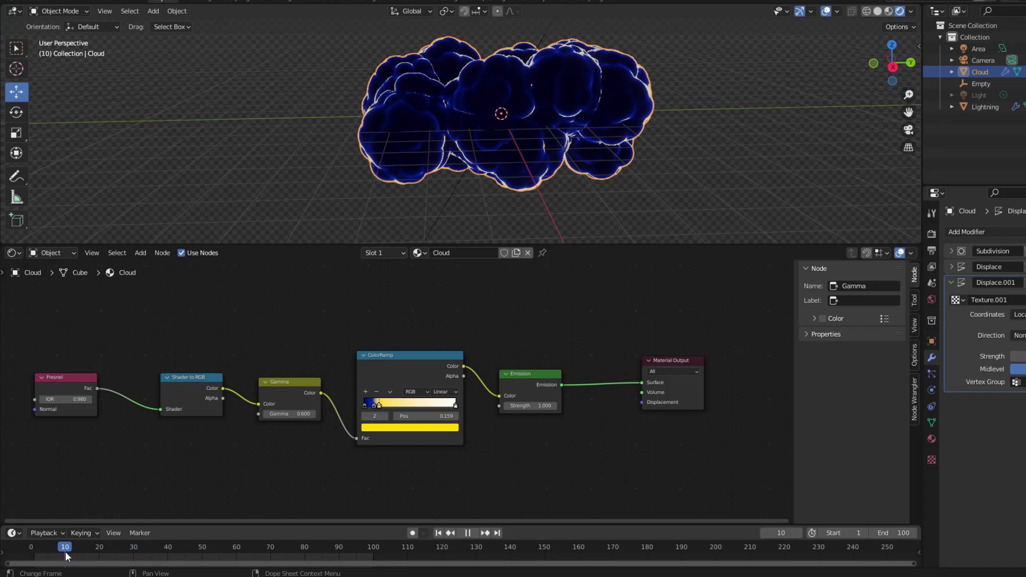
right_click(538, 406)
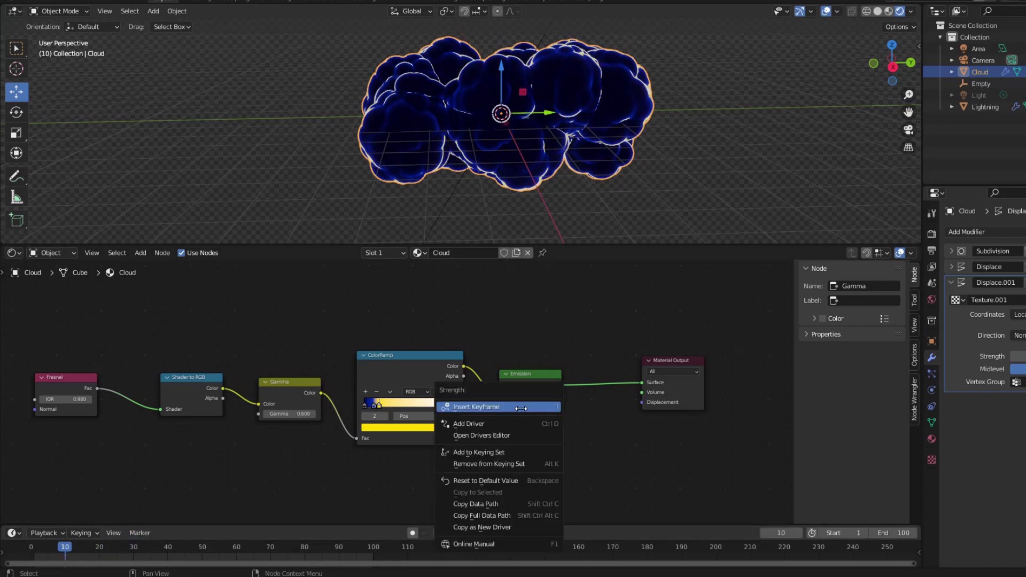
left_click(520, 409)
left_click_drag(83, 553, 84, 553)
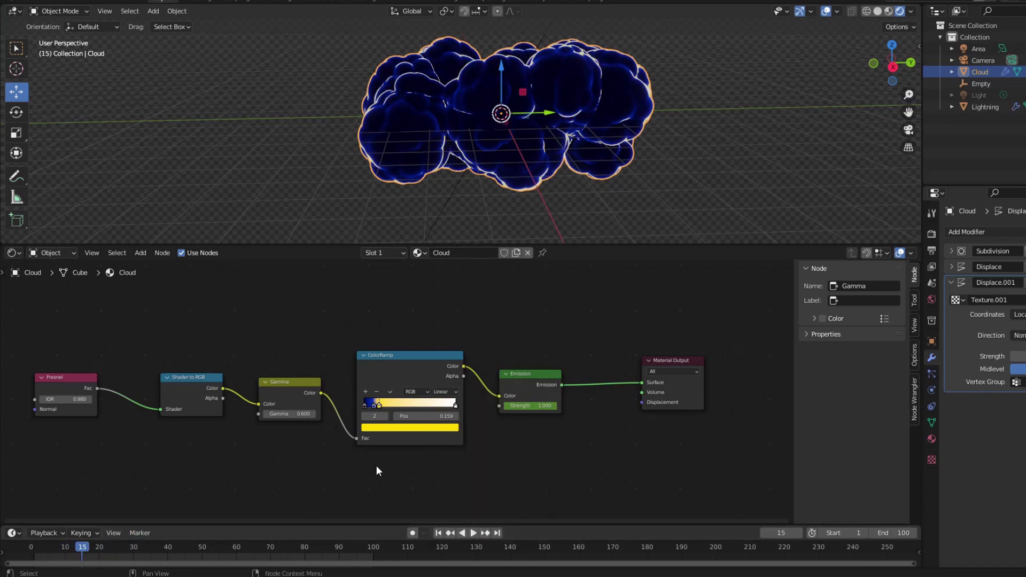
left_click(526, 408)
type("5")
key("Return")
right_click(525, 407)
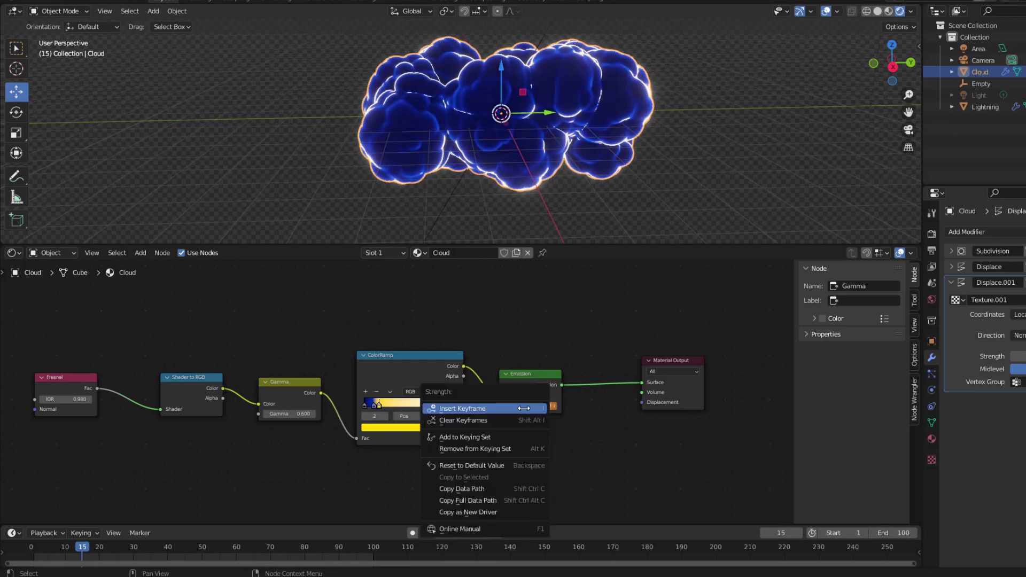
left_click(523, 407)
Keyframe Emission Strength back to 1 on frame 22.
left_click_drag(79, 550, 107, 550)
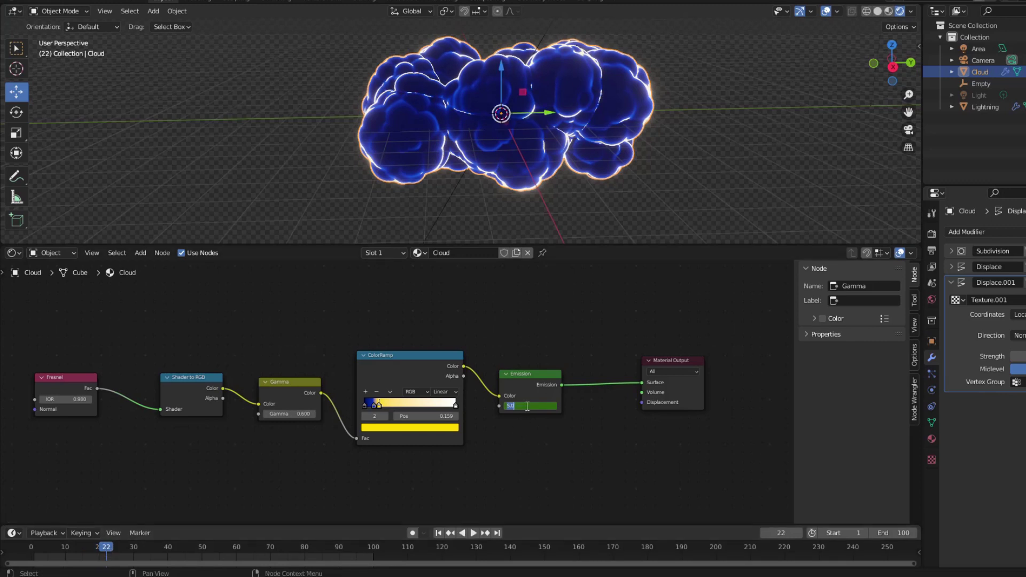
type("1")
key("Return")
right_click(527, 406)
left_click(505, 408)
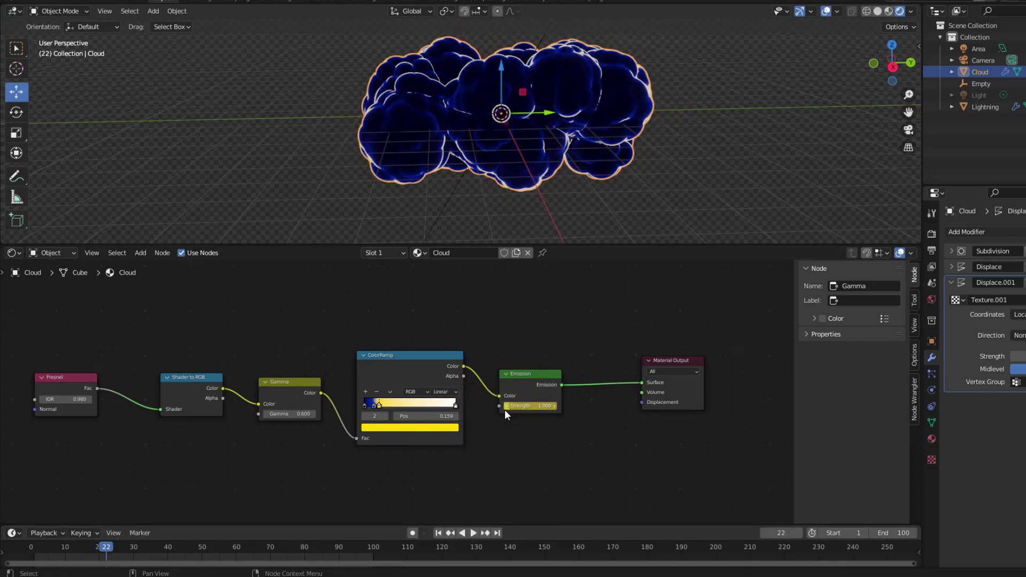
Keyframe Emission Strength 10 on frames 30 and 70, then set it to 1 at frame 80.
left_click_drag(104, 550, 133, 551)
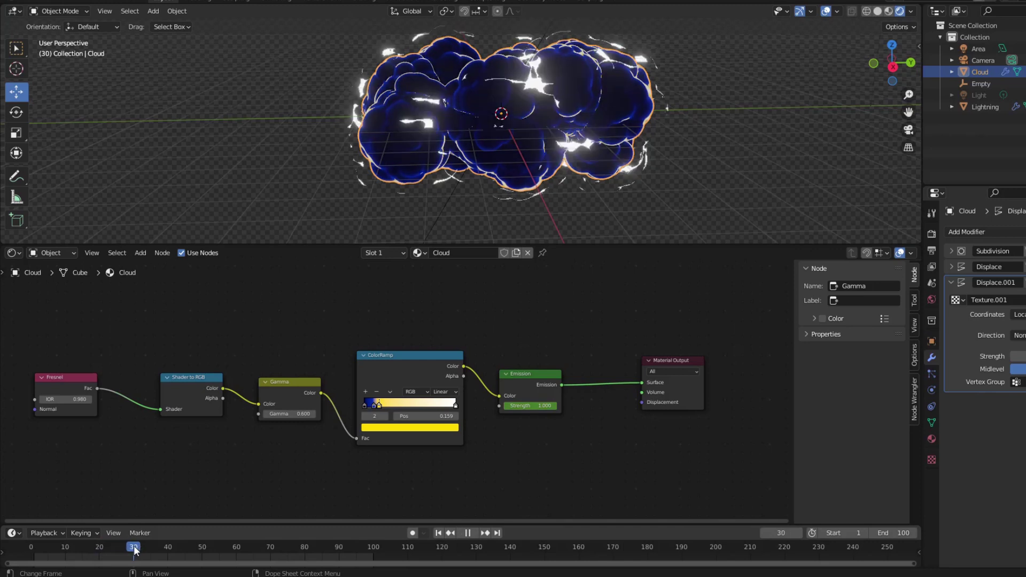
left_click_drag(541, 406, 598, 406)
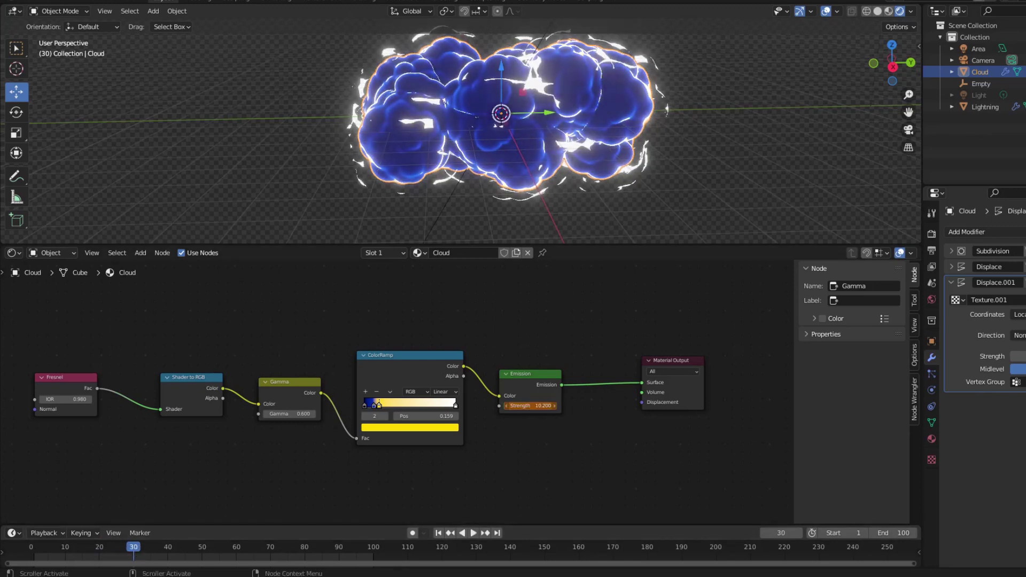
right_click(541, 406)
left_click(541, 406)
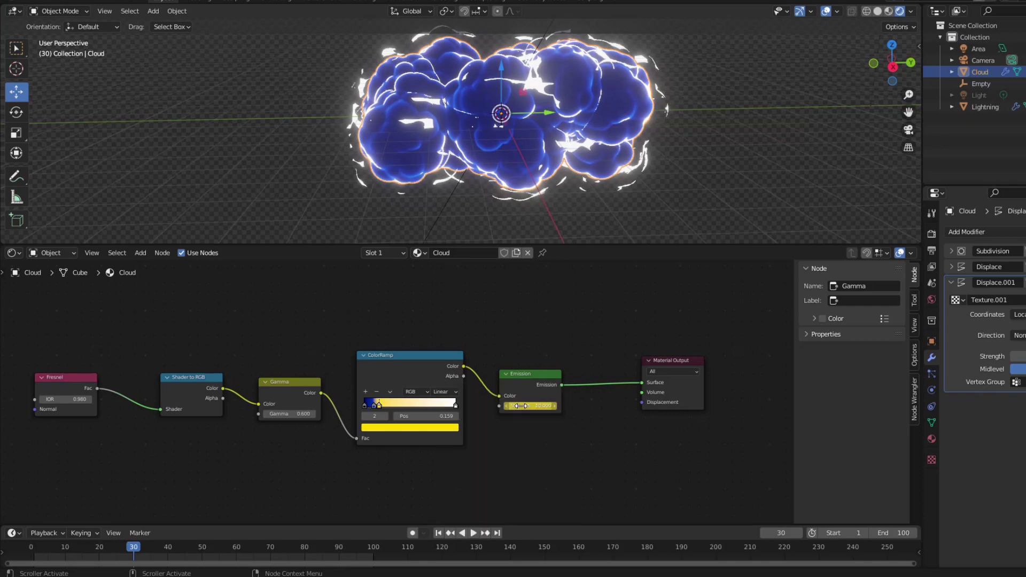
key("space")
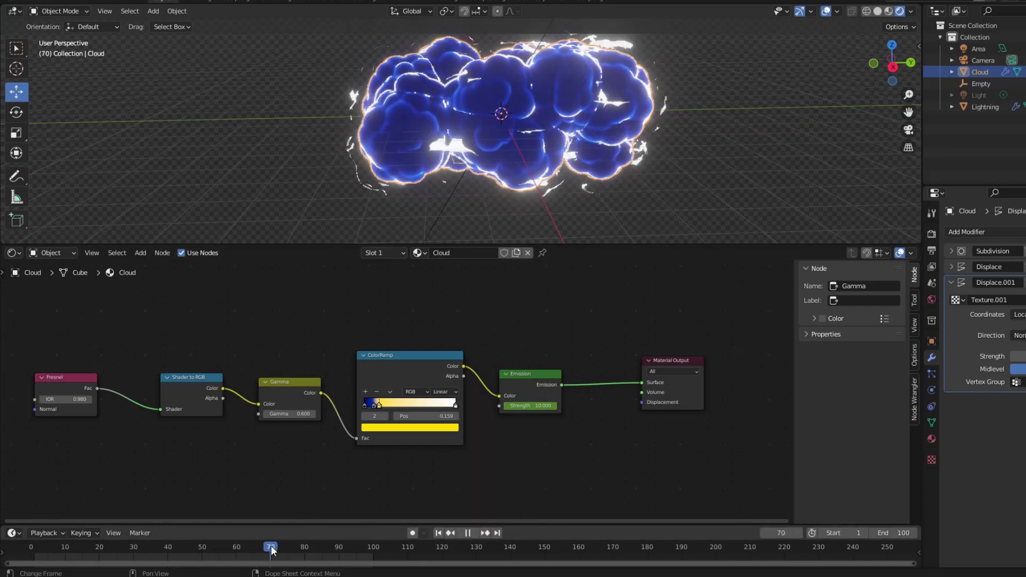
left_click_drag(278, 553, 270, 551)
key("space")
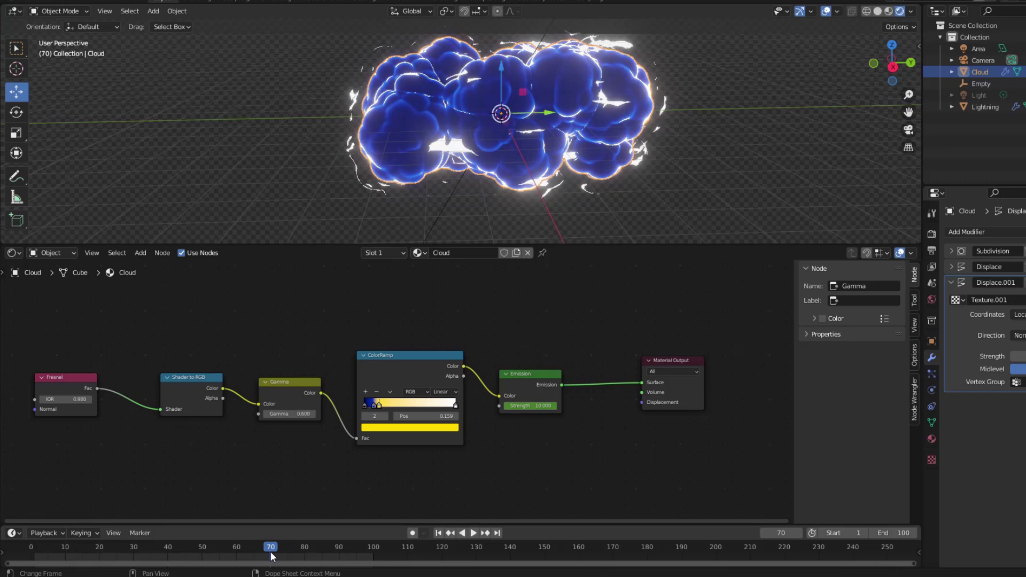
right_click(535, 406)
left_click(535, 408)
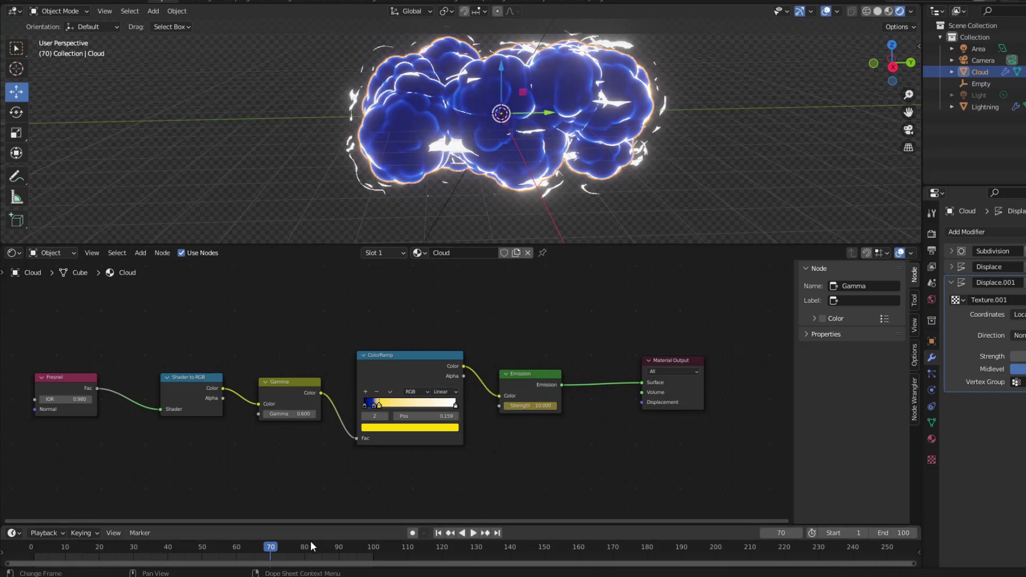
key("space")
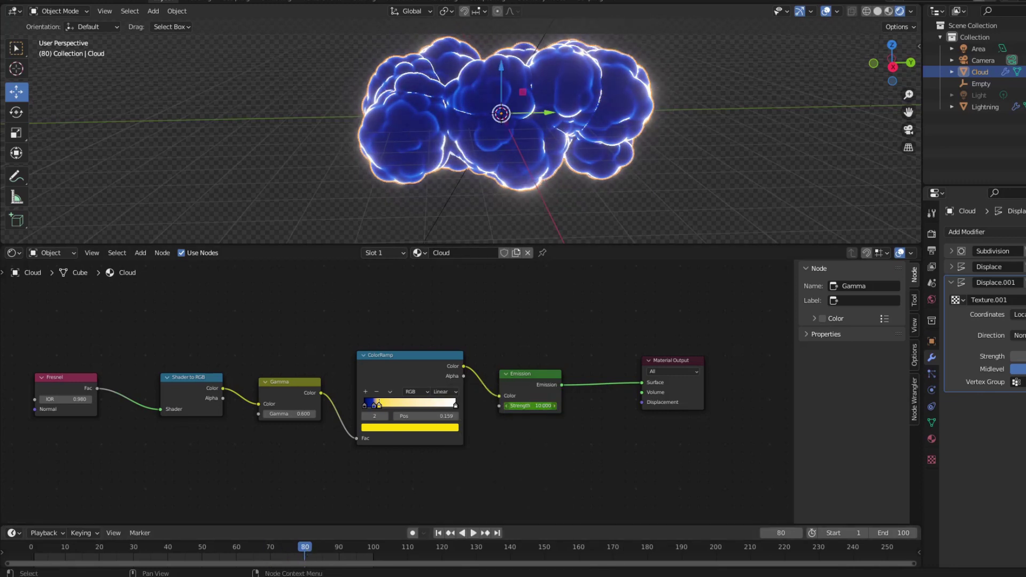
key("Return")
Keyframe emission strength 1 at frame 80, join the node editor into the 3D view, and play.
right_click(535, 407)
left_click(534, 407)
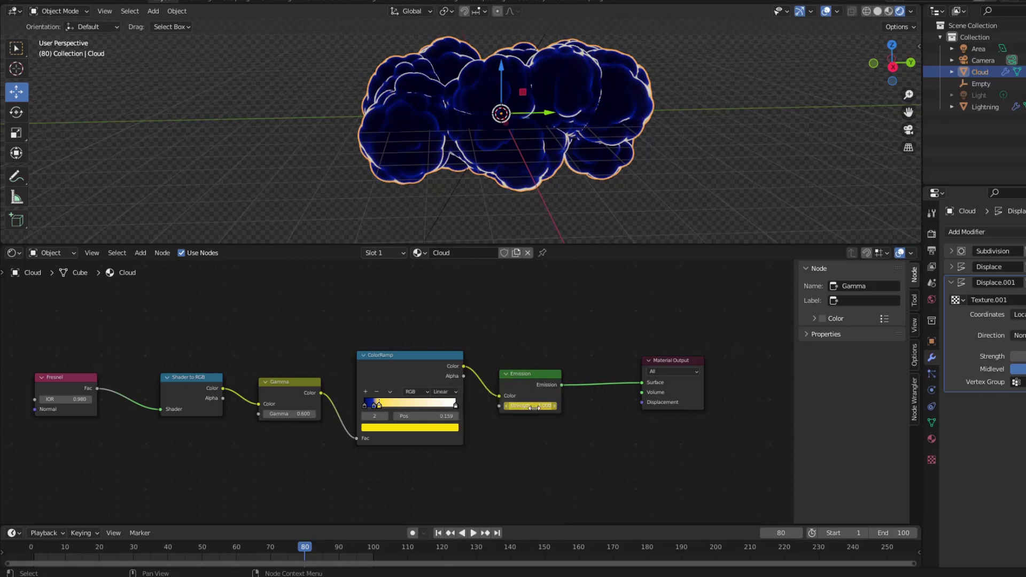
right_click(609, 246)
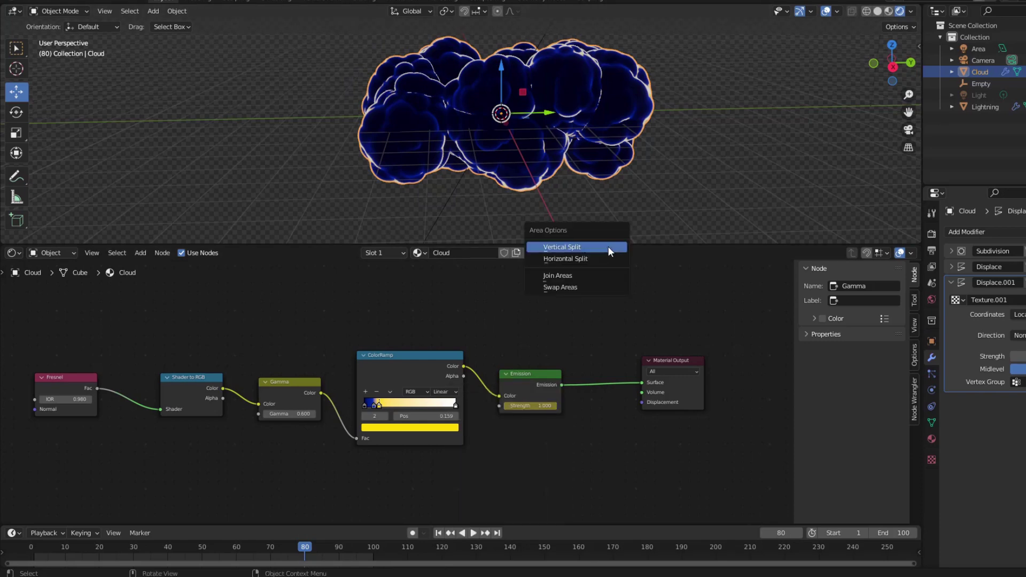
left_click(592, 271)
left_click(578, 303)
scroll(578, 308, "up", 3)
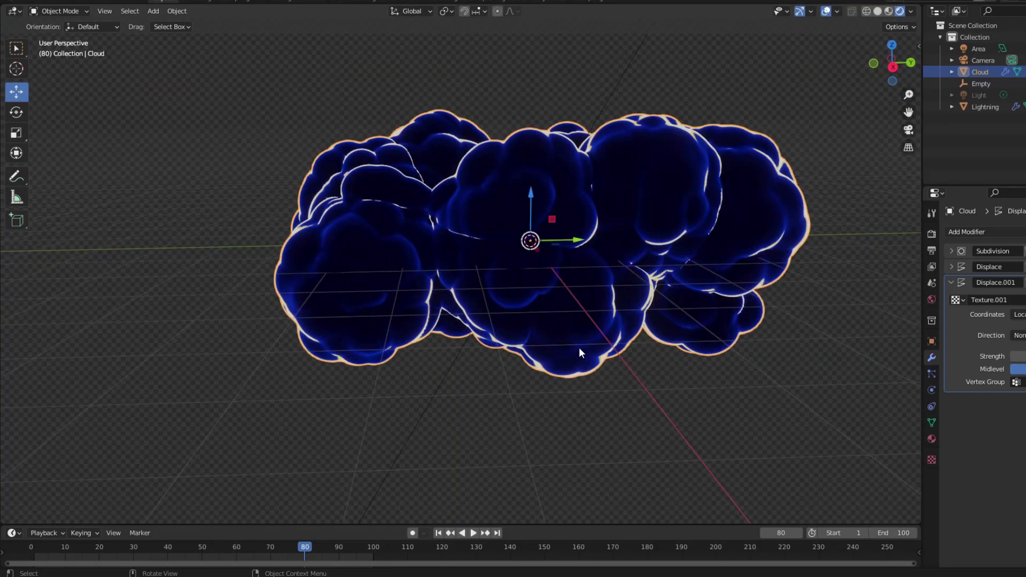
key("space")
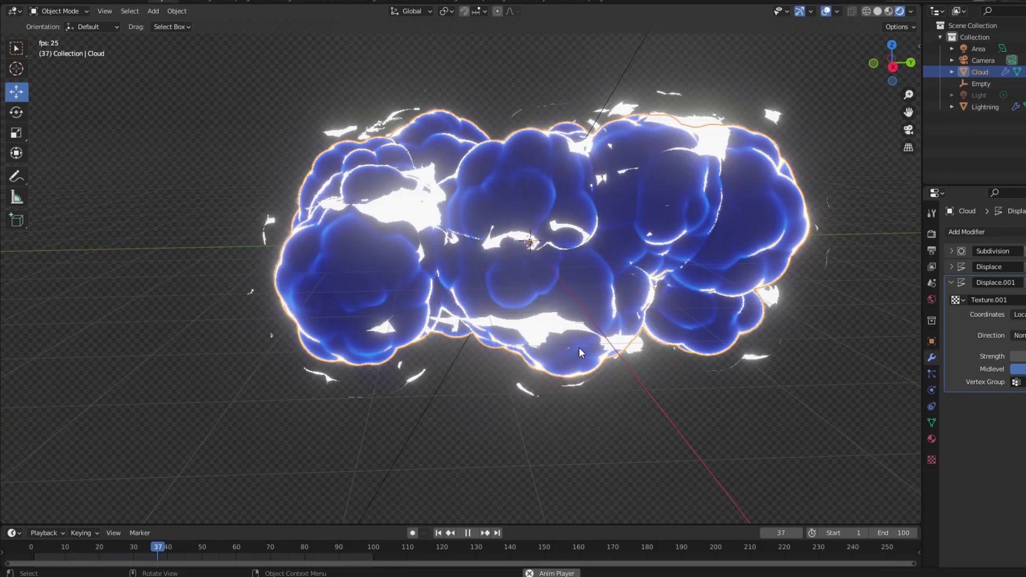